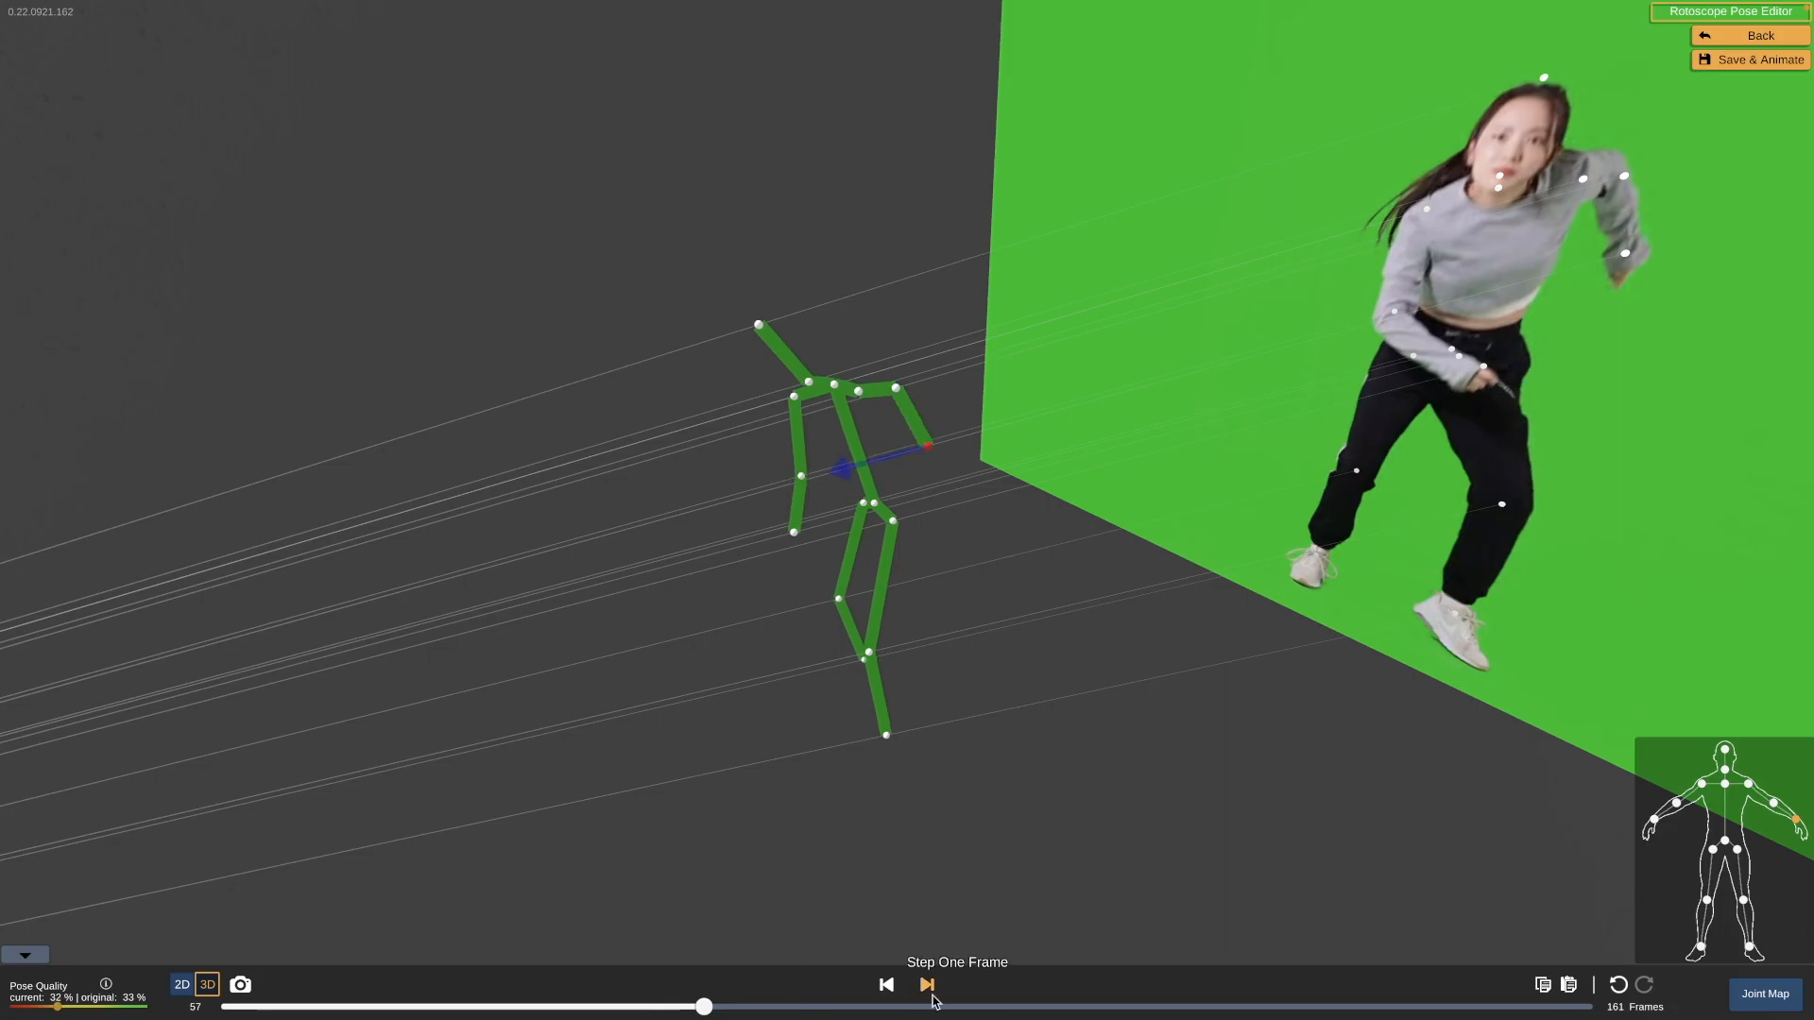
- Step forward frame by frame from frame 57 in the 3D view to examine the skeleton's pose beside the dancer footage
left_click(927, 984)
left_click(921, 982)
left_click(922, 982)
left_click(921, 982)
left_click(921, 982)
left_click(922, 982)
left_click_drag(949, 788, 991, 686)
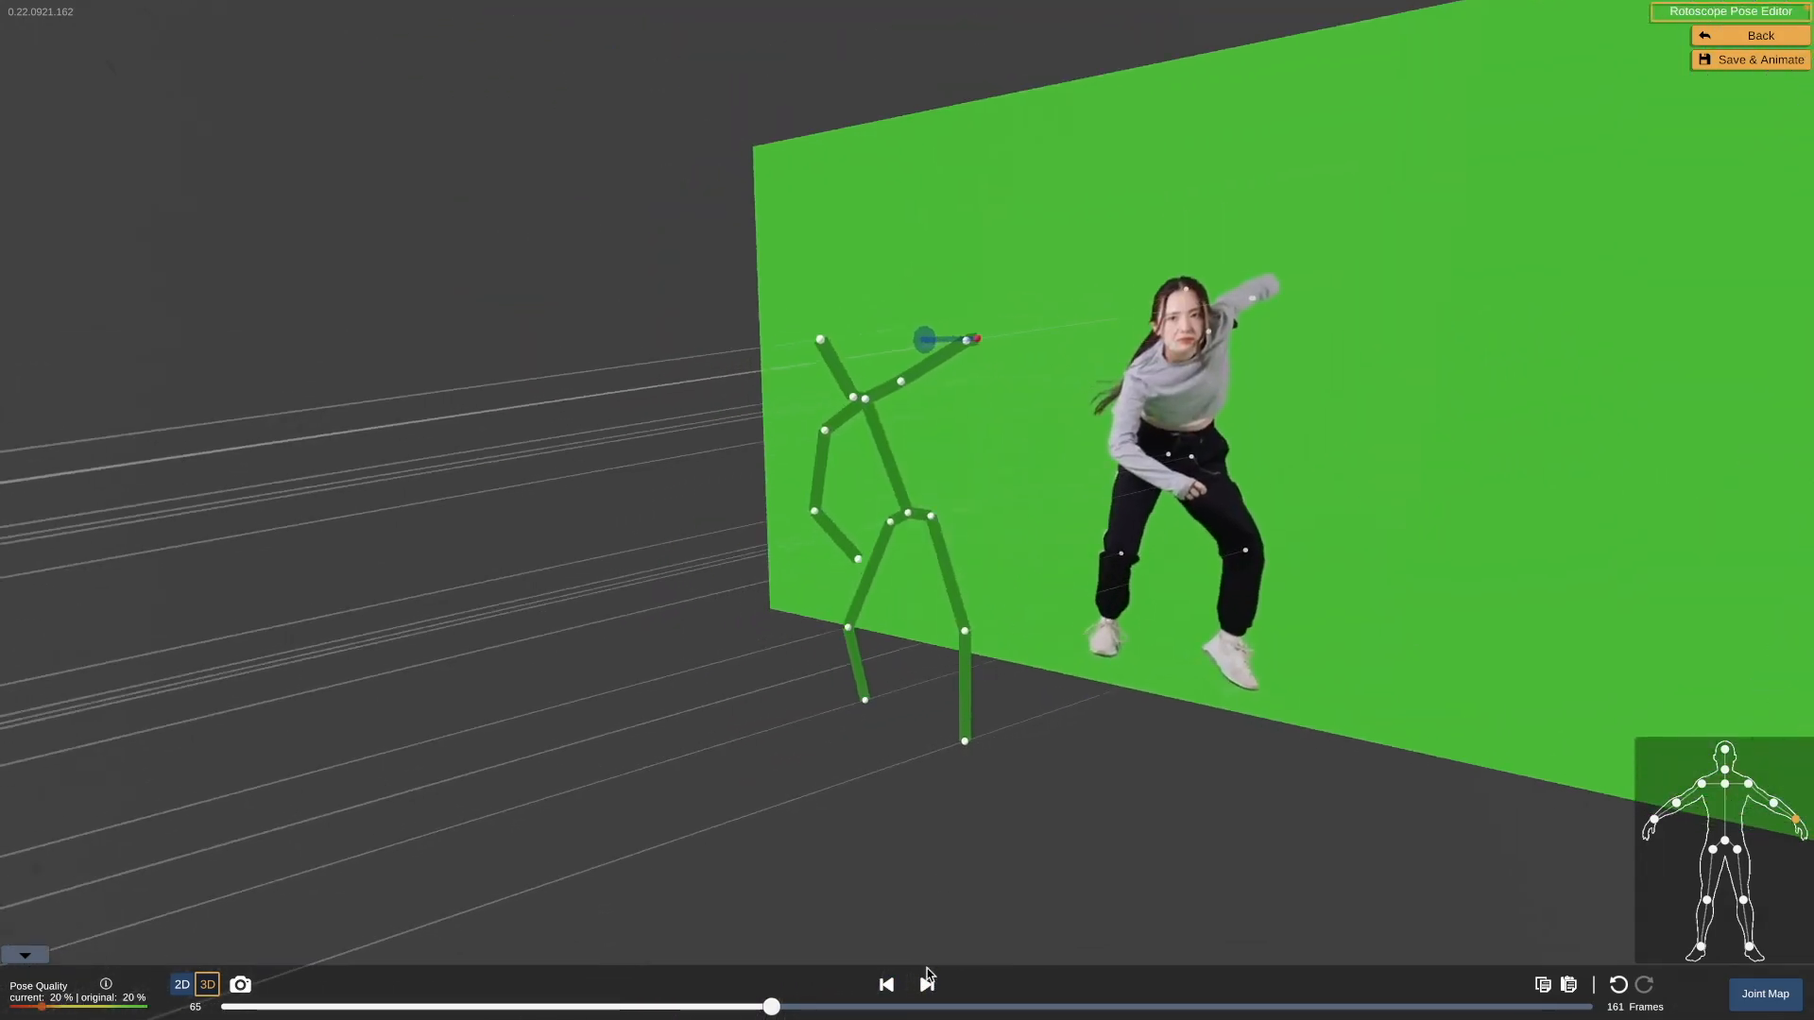
left_click(927, 985)
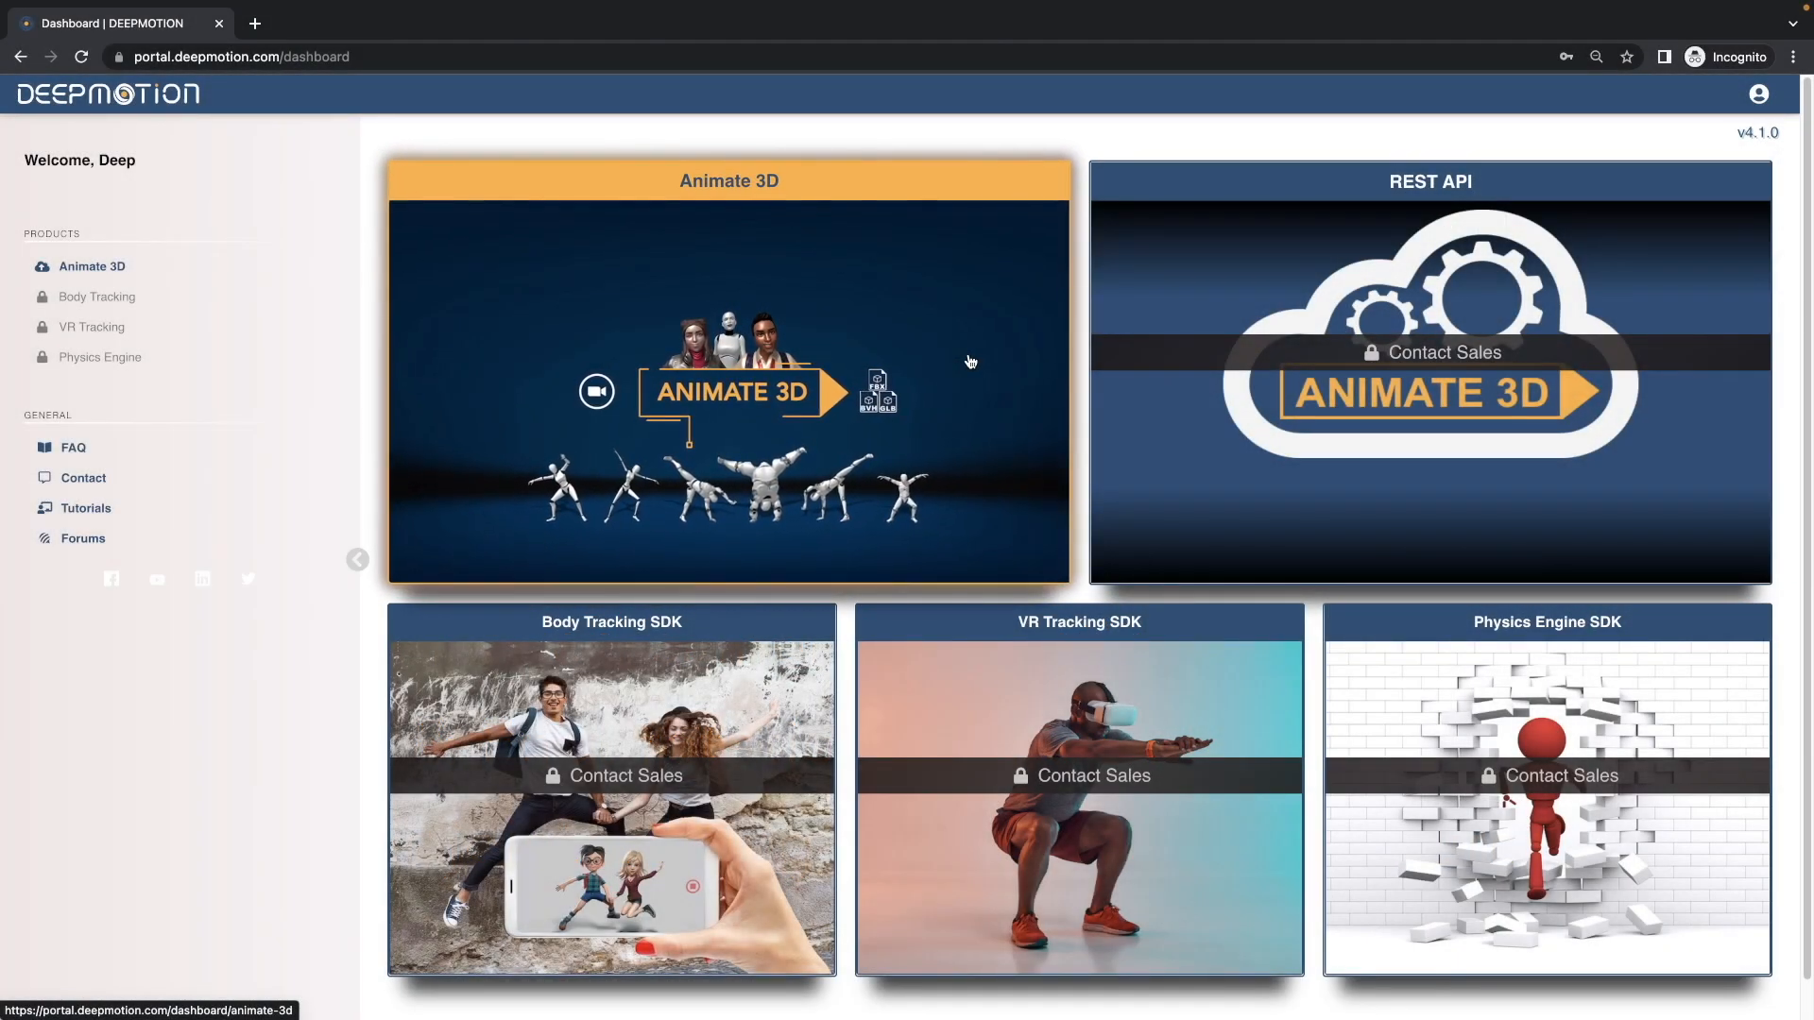
- Start a new Animate 3D animation and upload DanceTrim.mov from the Downloads folder
left_click(971, 362)
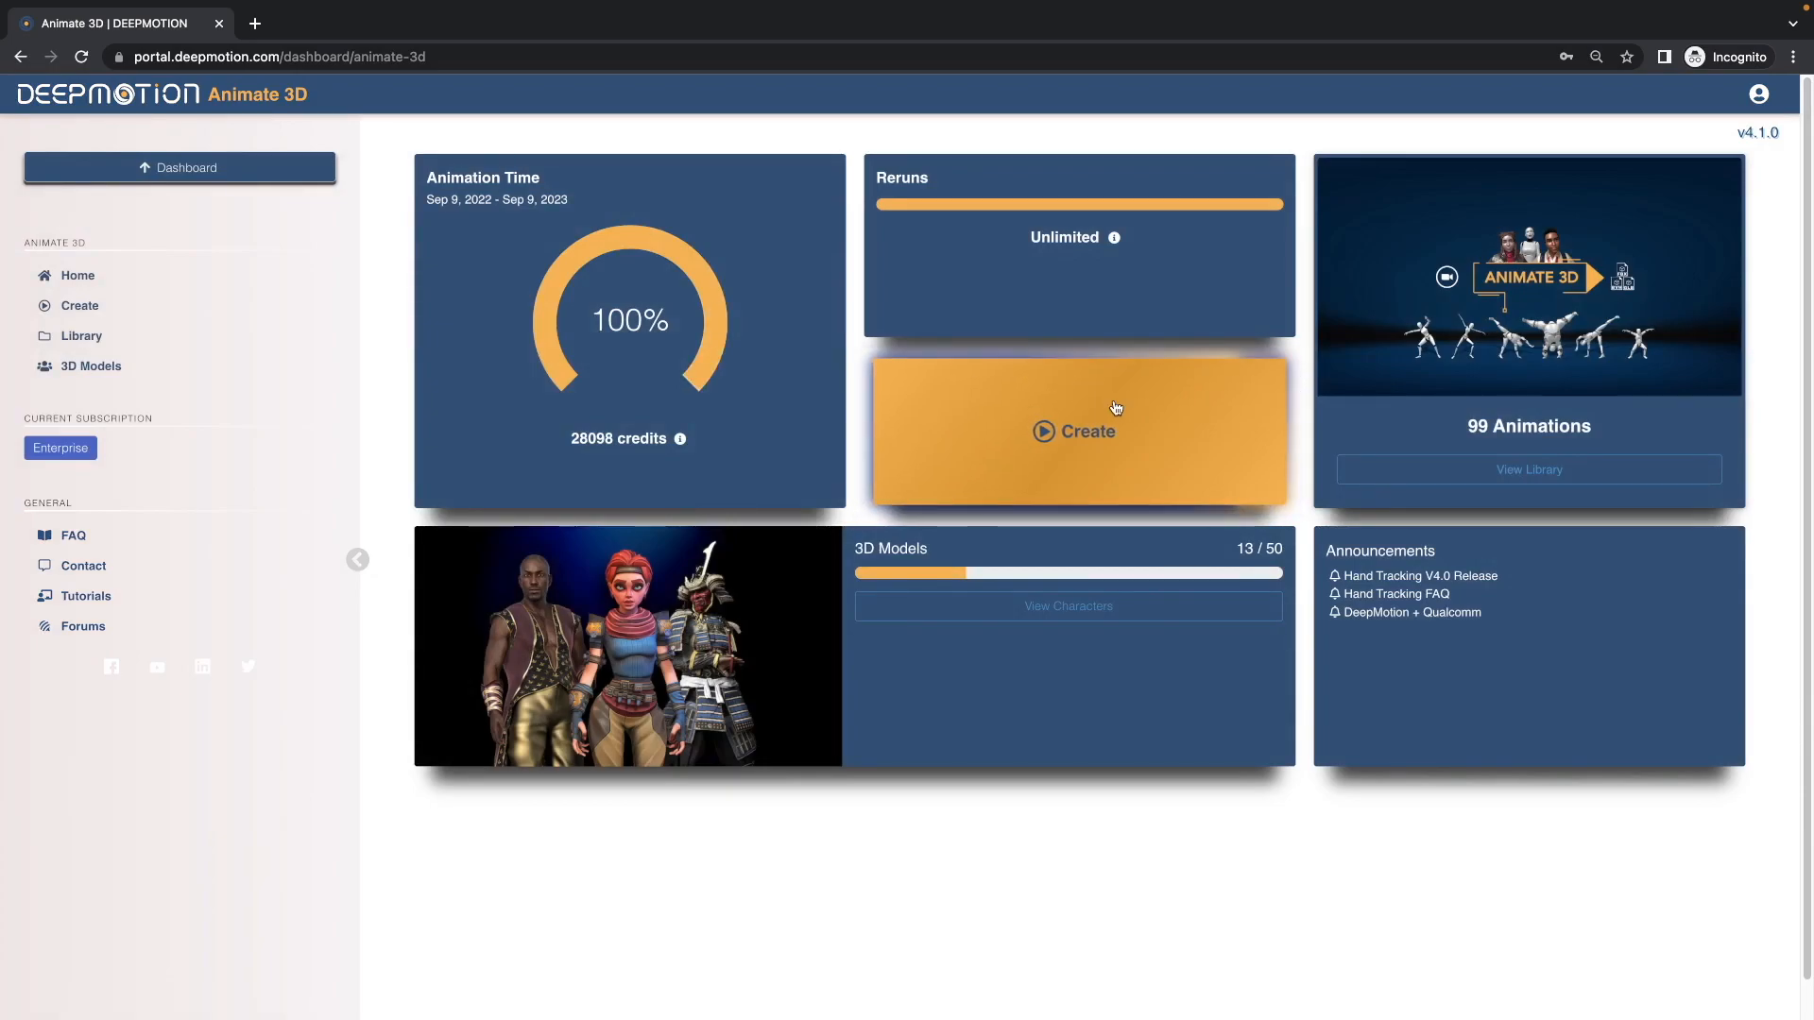
left_click(1144, 429)
left_click(773, 475)
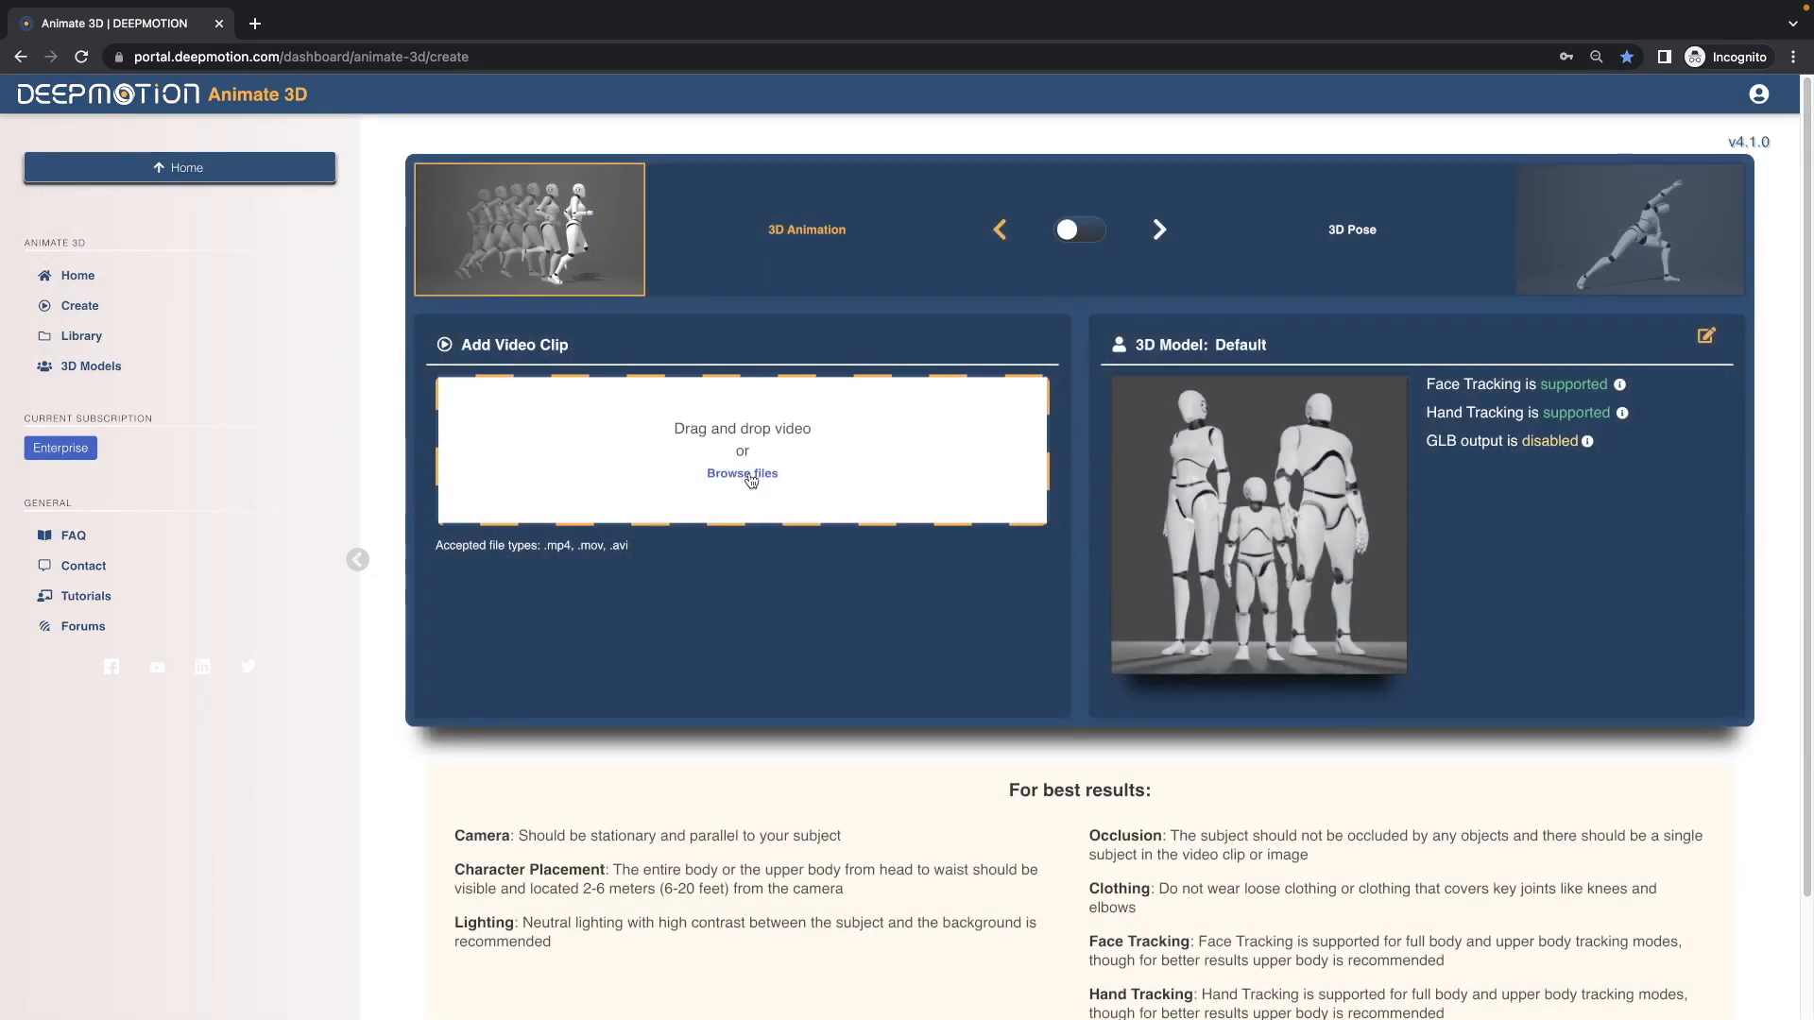
left_click(633, 271)
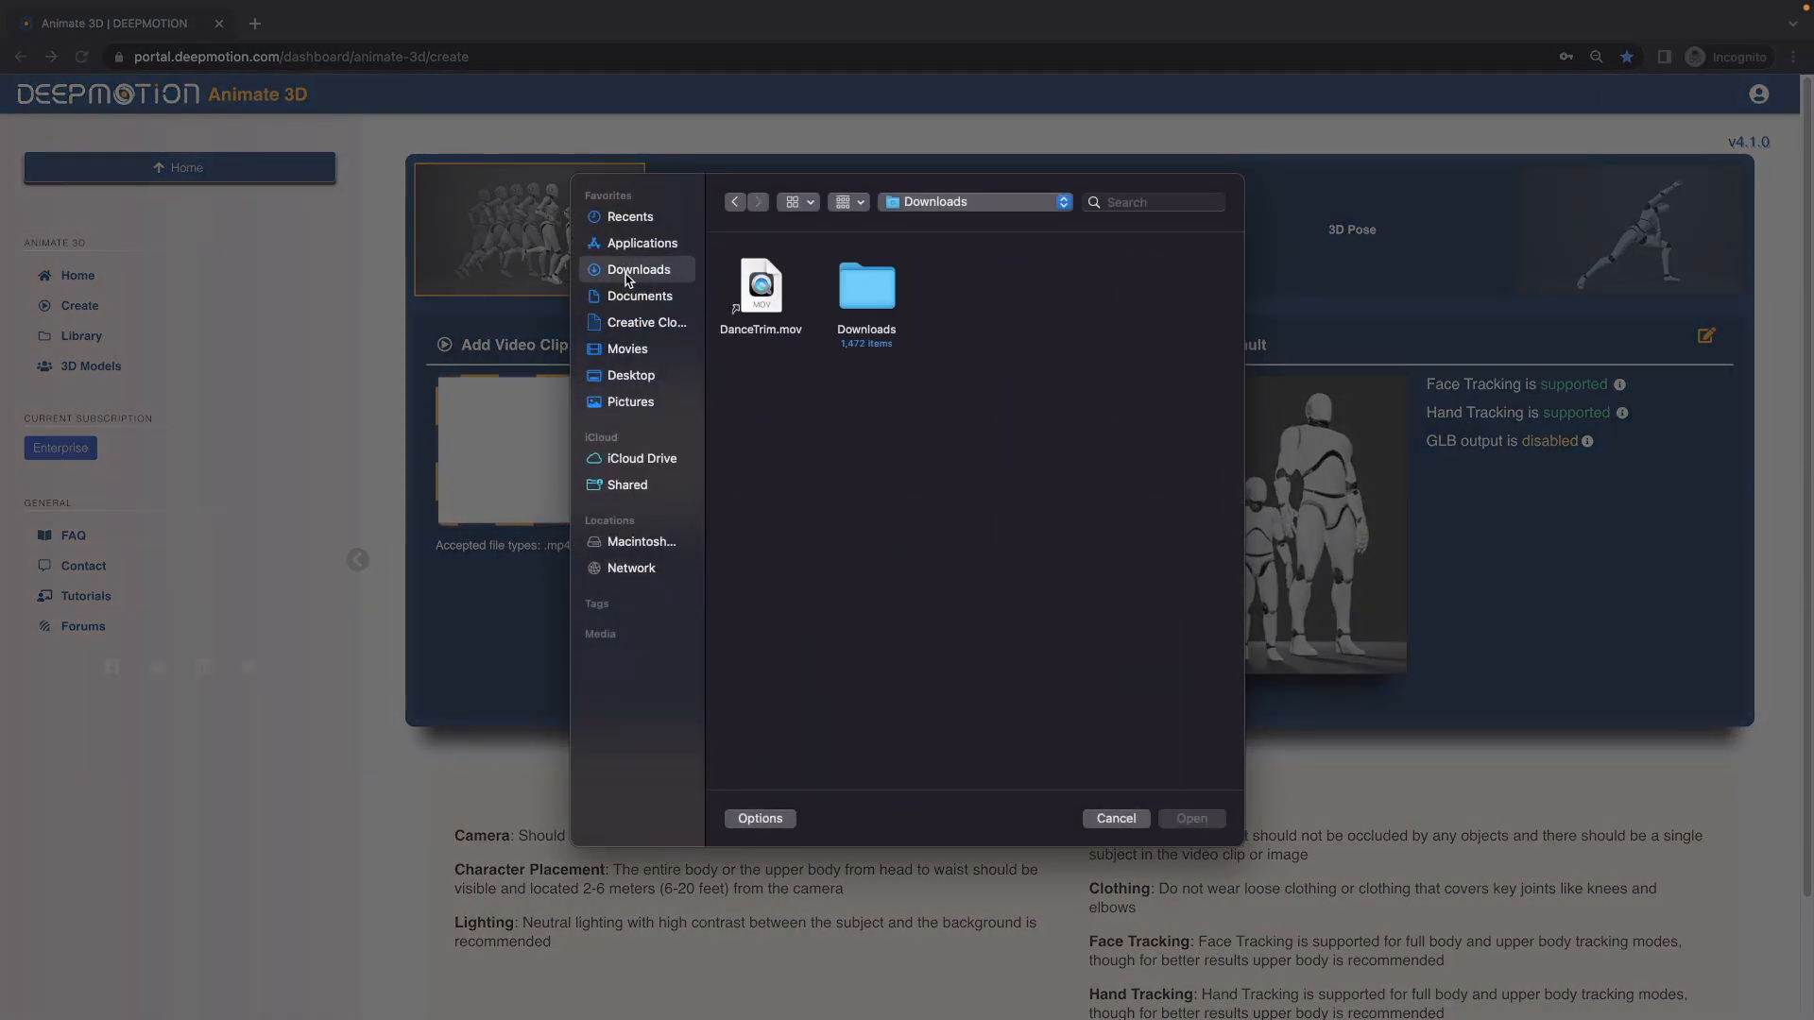
left_click(762, 300)
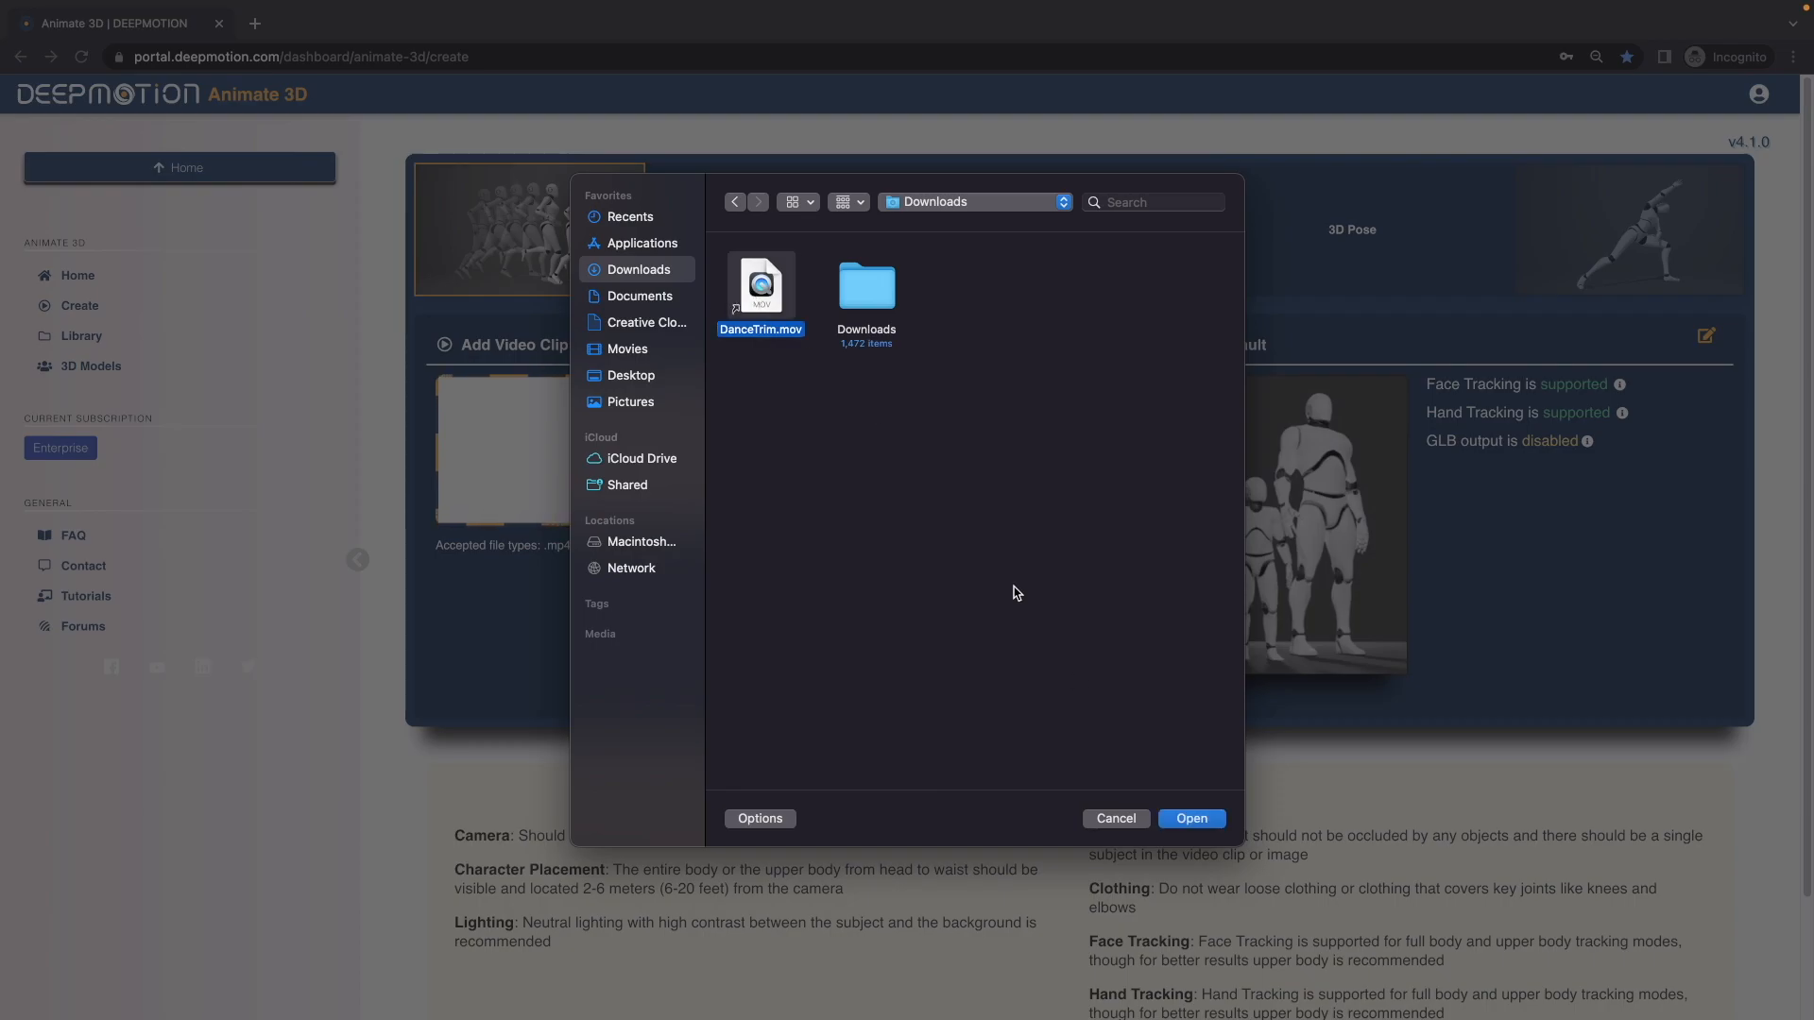
left_click(1192, 818)
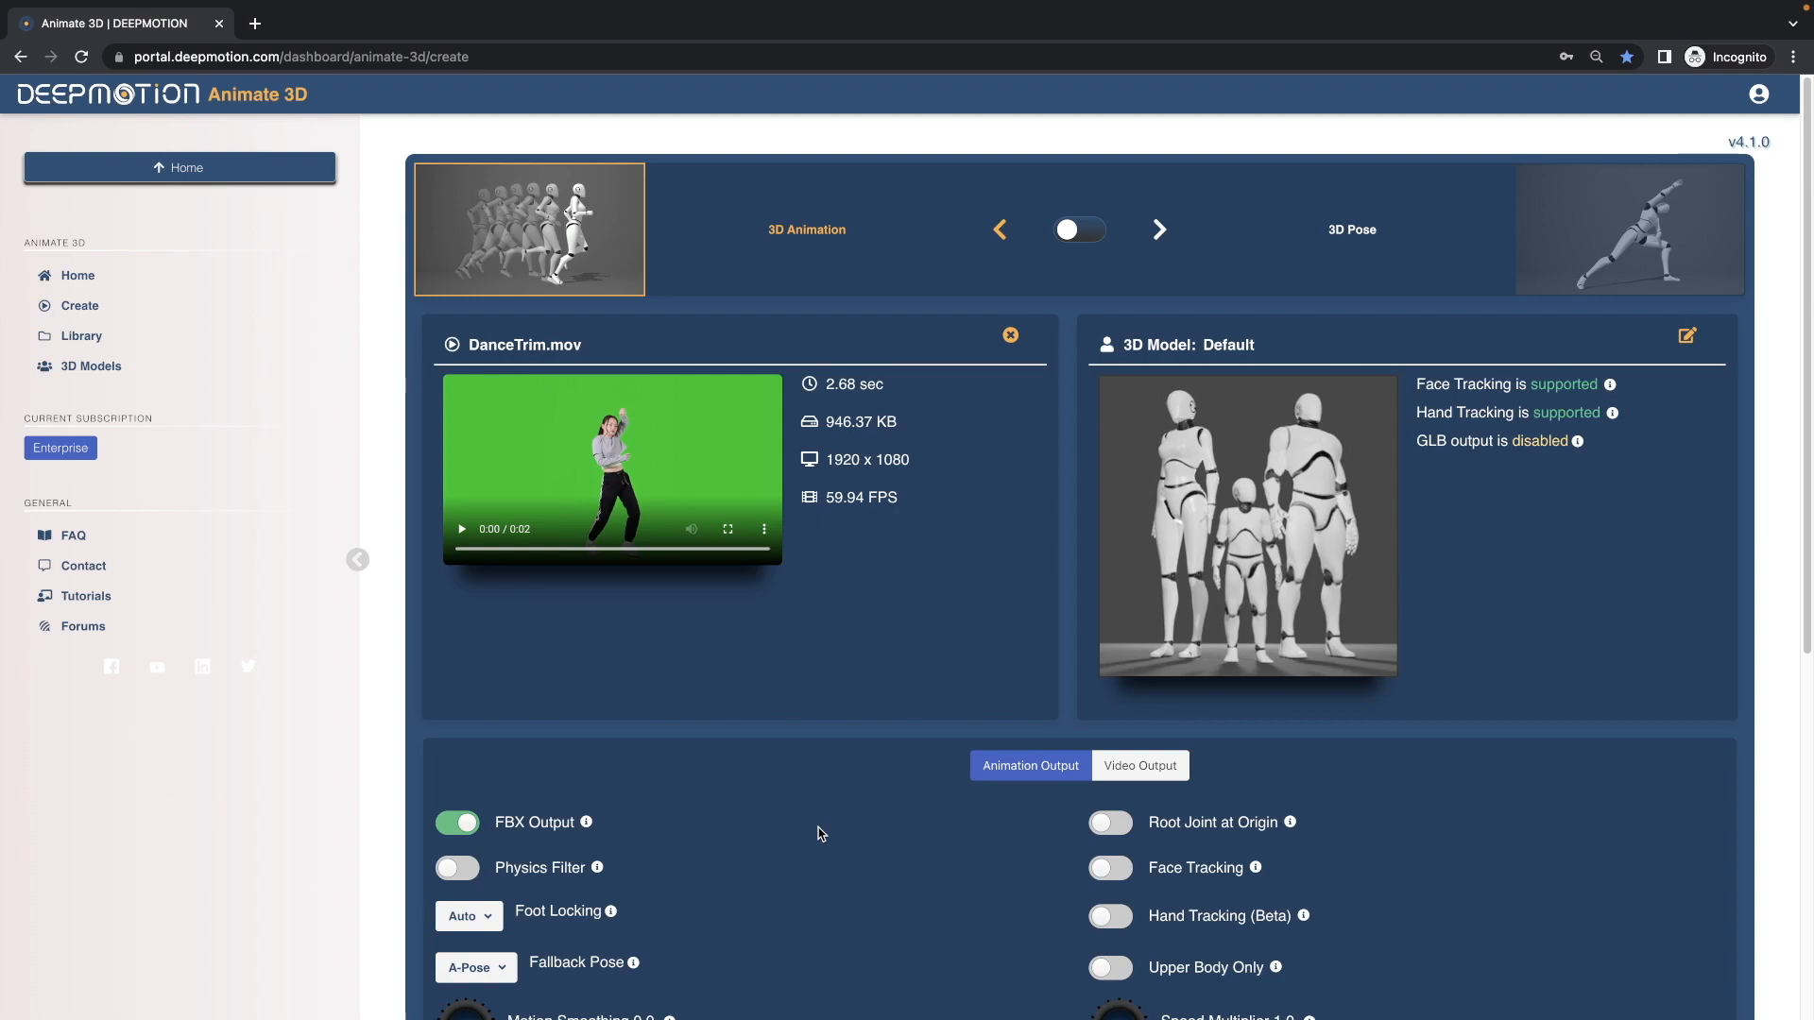
- Enable Physics Filter and Hand Tracking (Beta), and set Motion Smoothing to 0.3 for the animation output
left_click(459, 868)
scroll(702, 822, "down", 1)
scroll(718, 820, "down", 2)
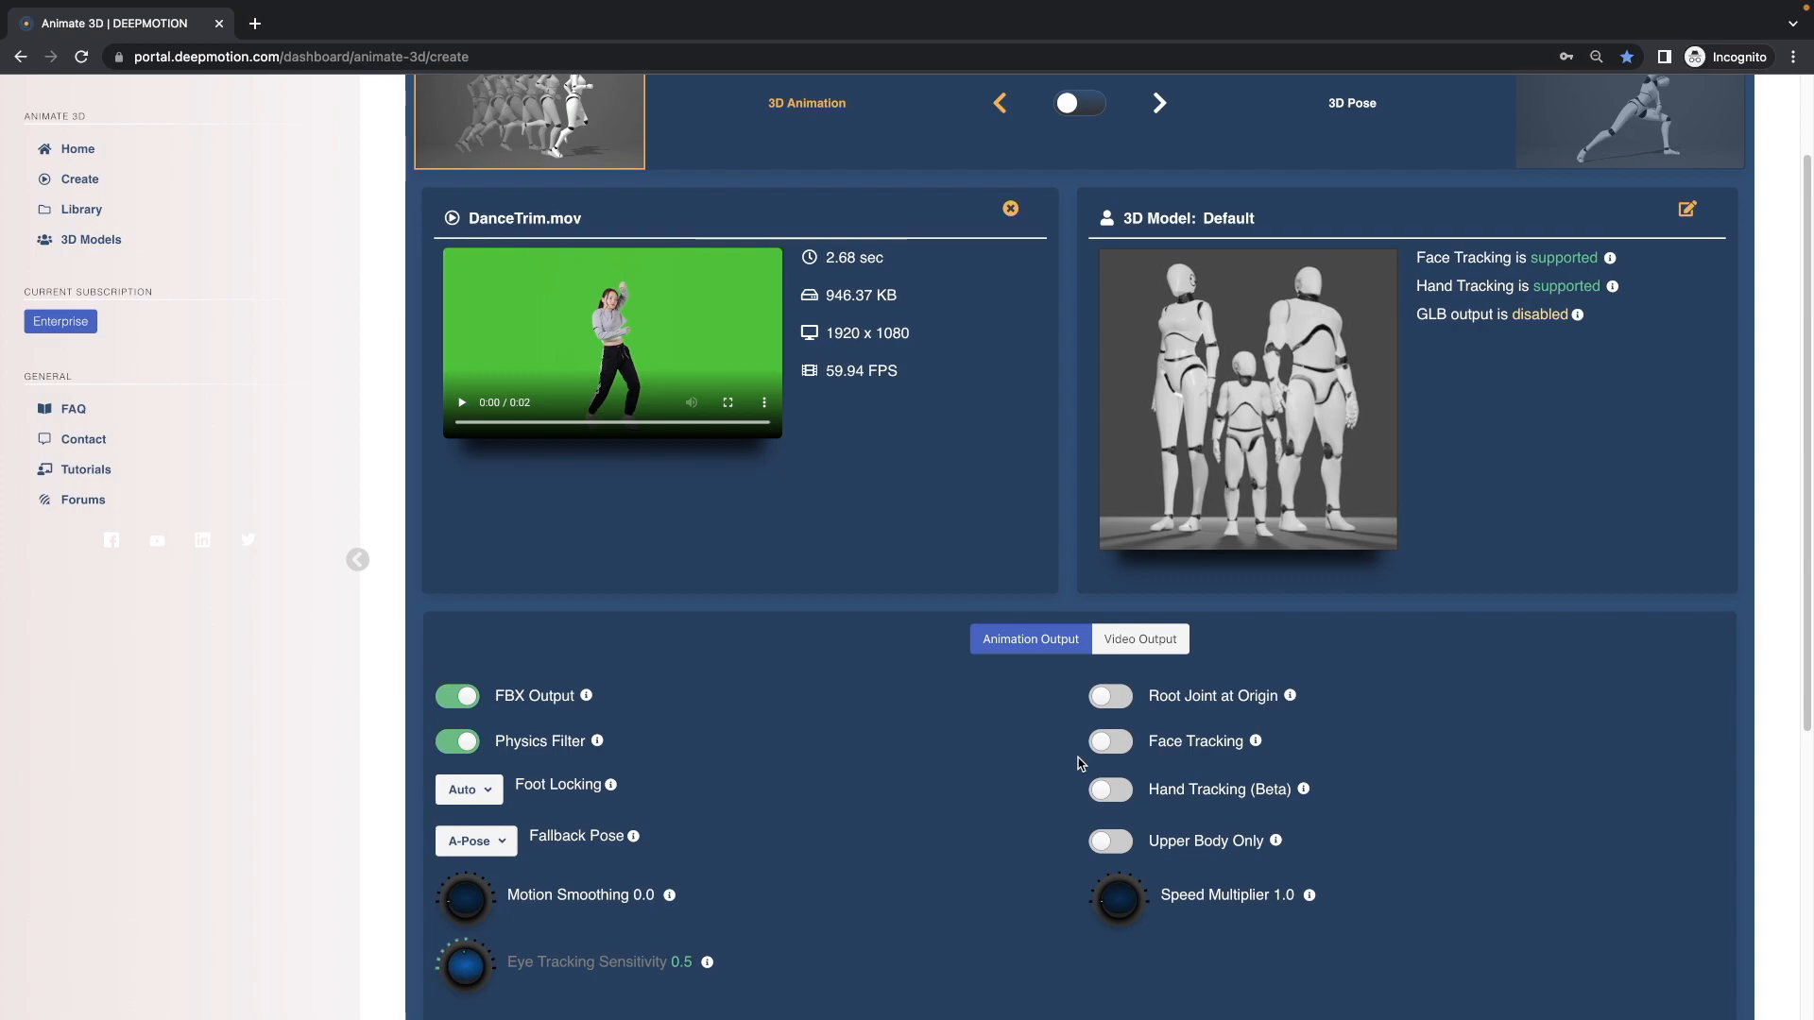
left_click(1111, 792)
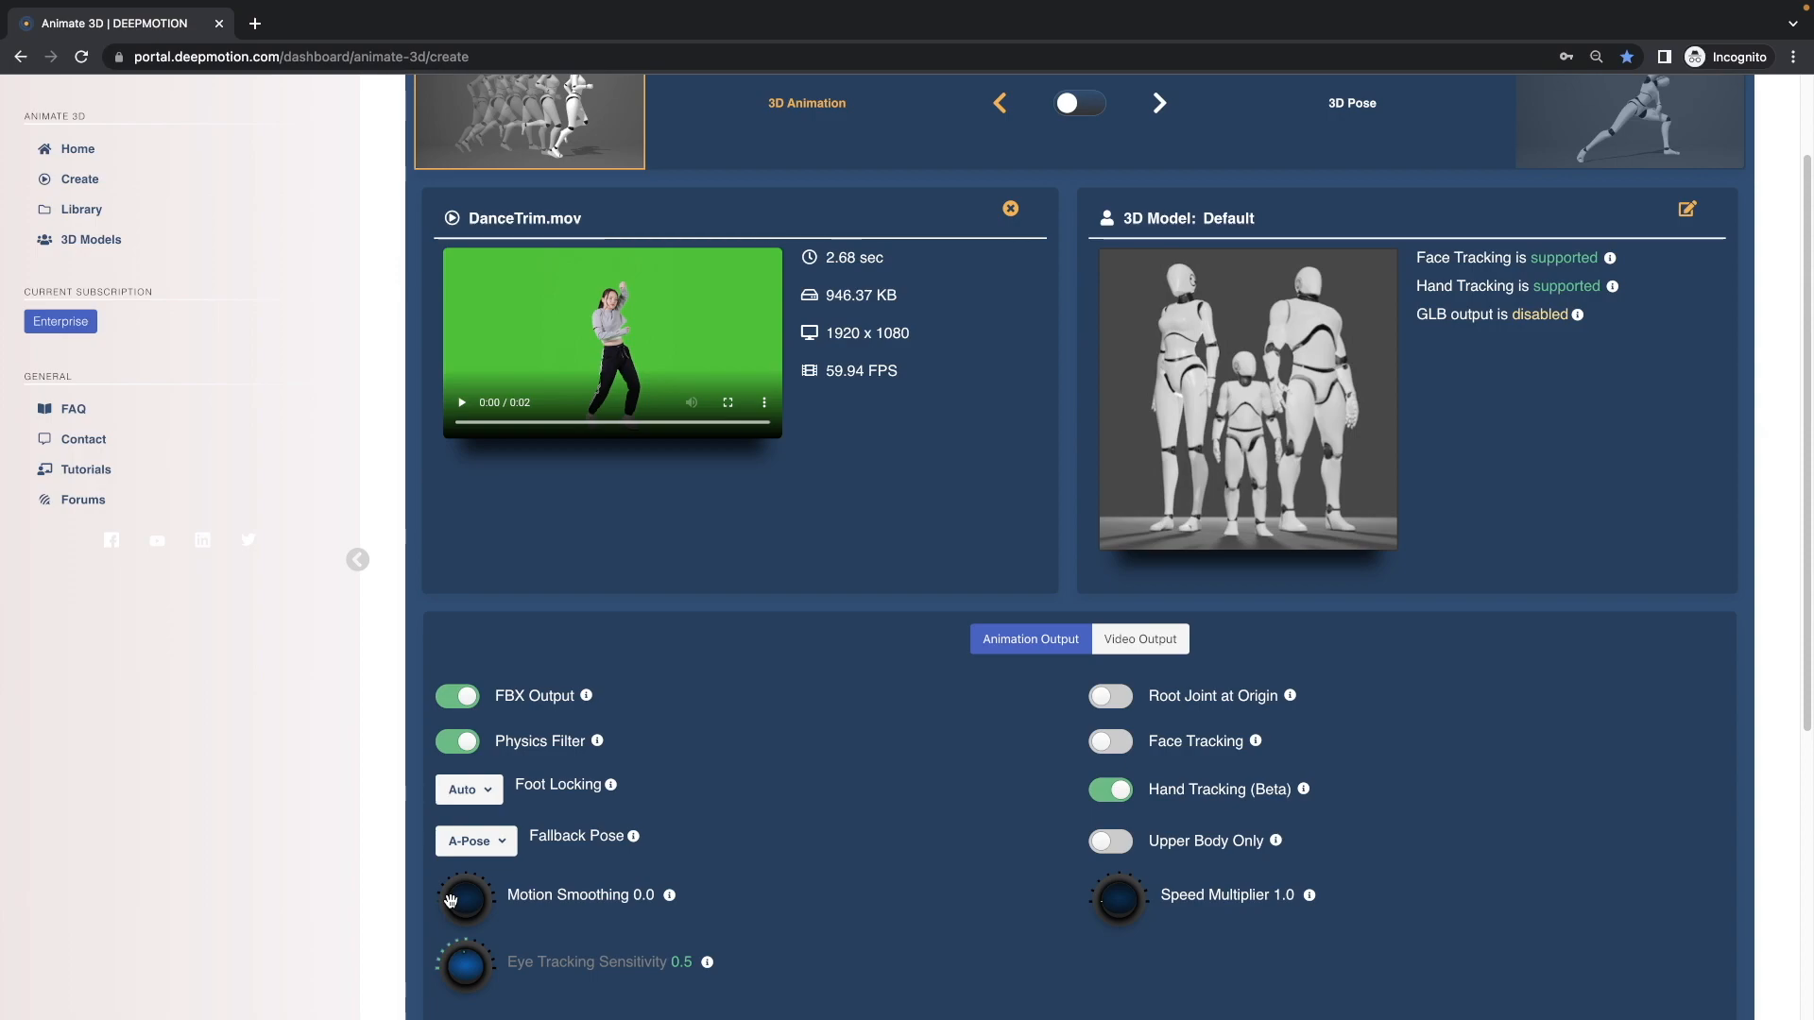
left_click_drag(450, 900, 449, 893)
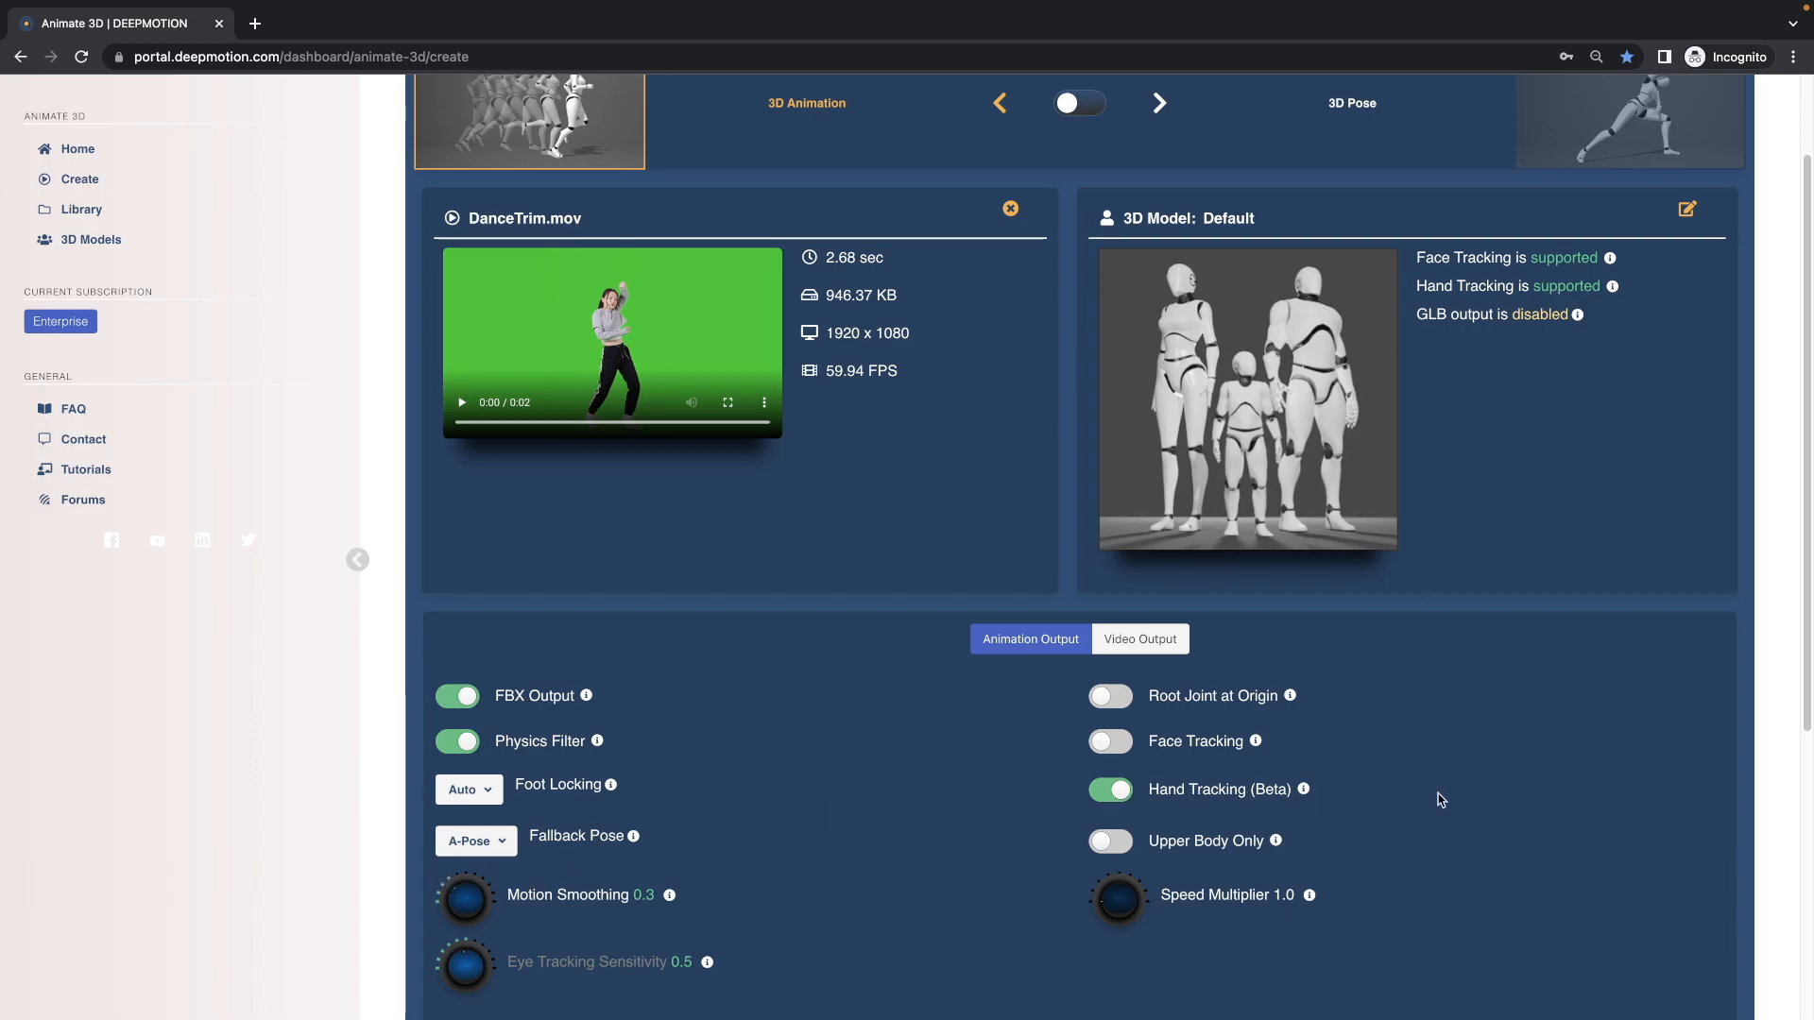
- Create the DanceTrim animation with the chosen settings and start the job
scroll(1437, 800, "down", 1)
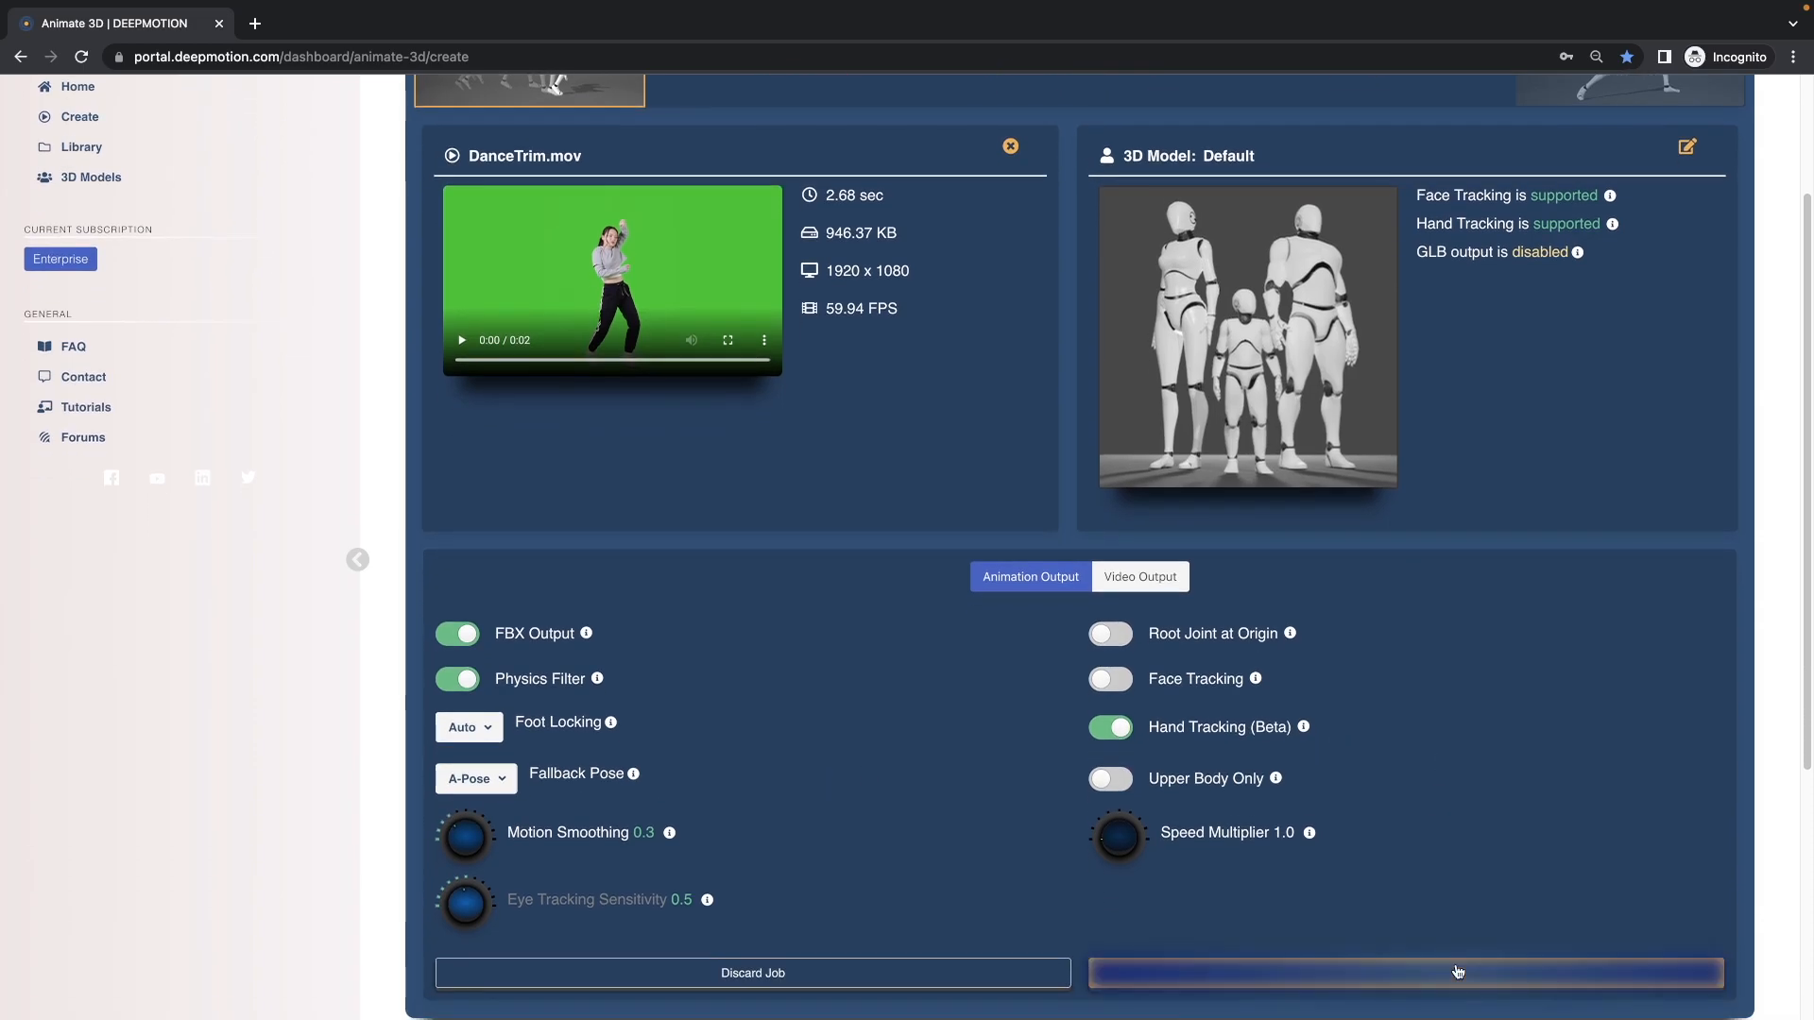
left_click(1458, 973)
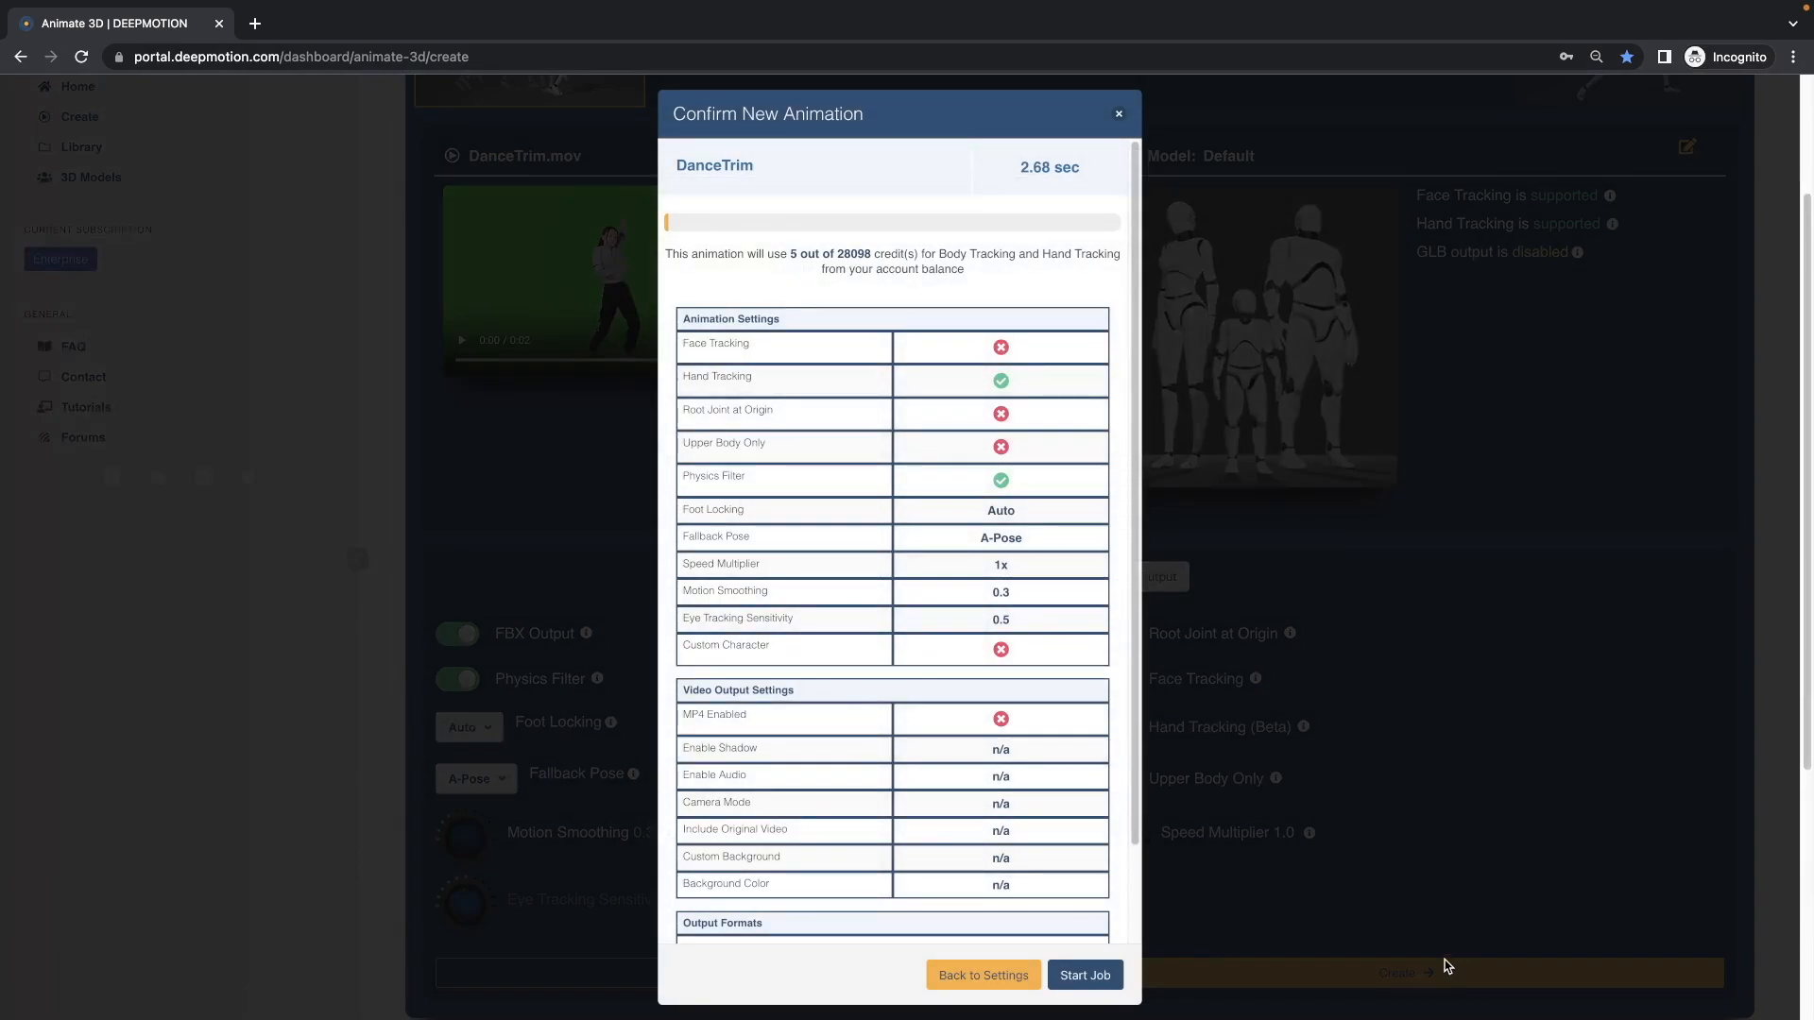
left_click(1085, 974)
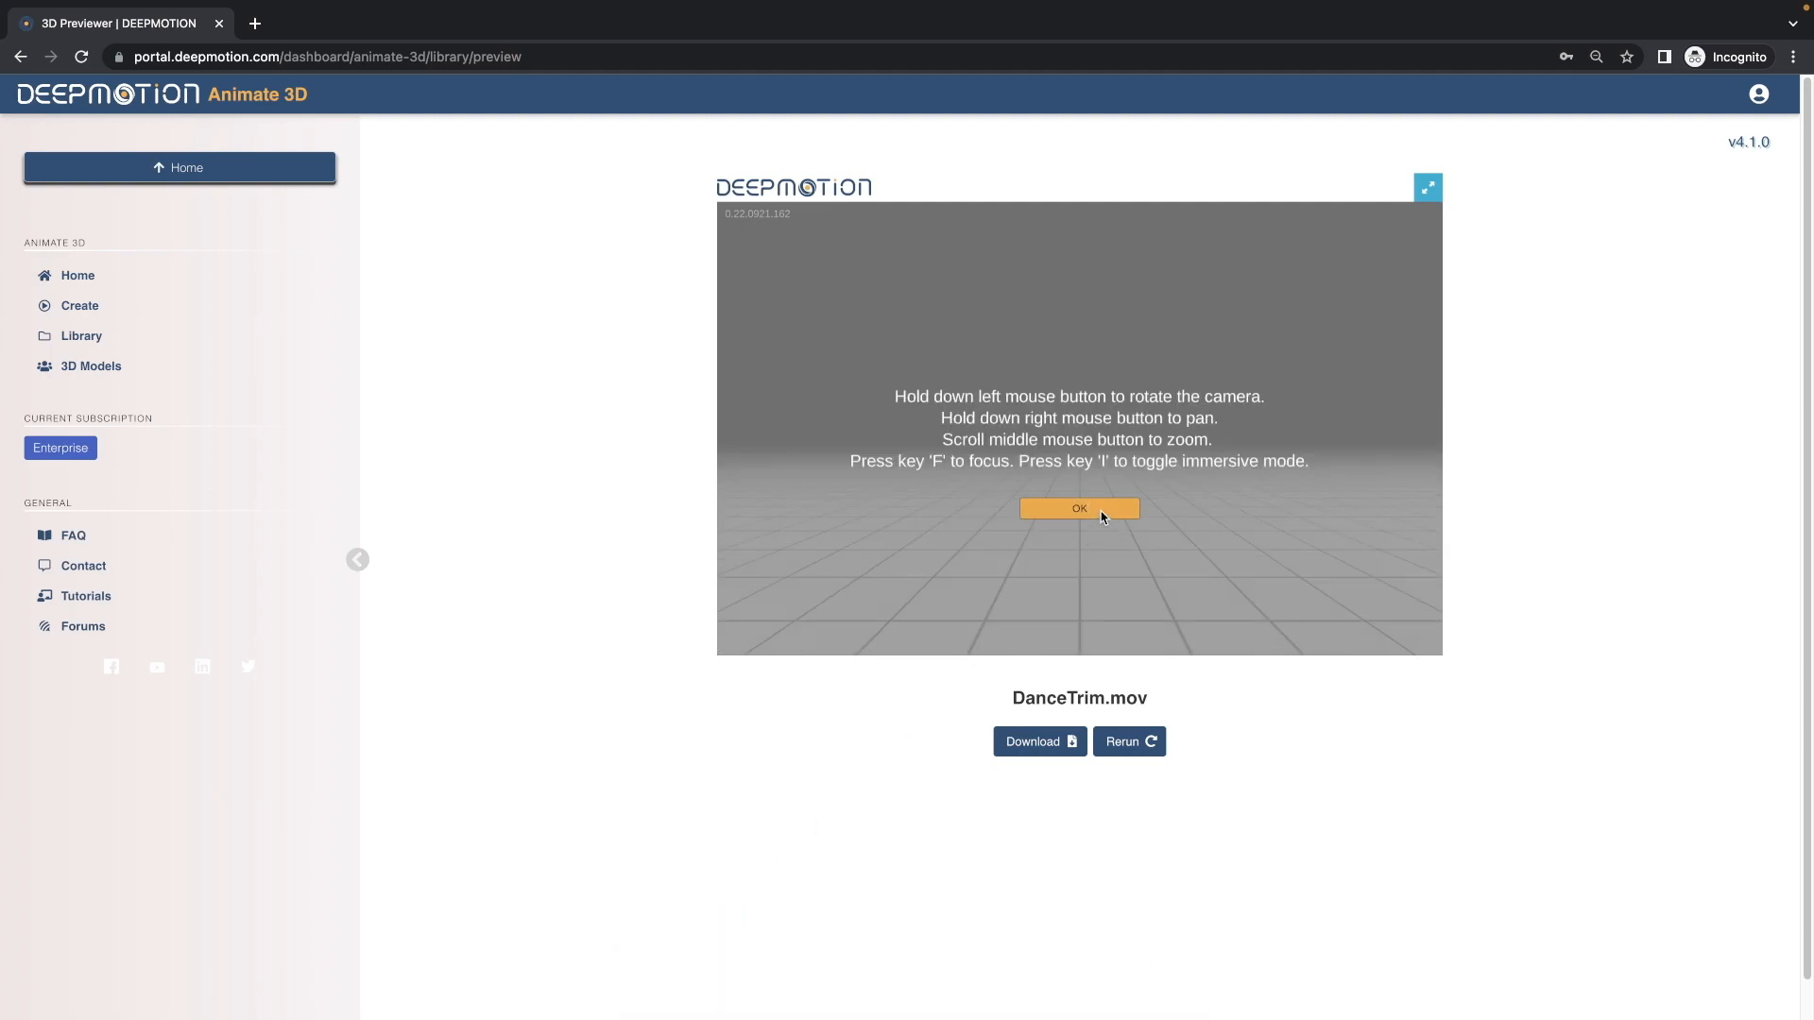
- Dismiss the camera control hints, show the 3D preview in full screen and pause the animation
left_click(1080, 510)
left_click(1428, 188)
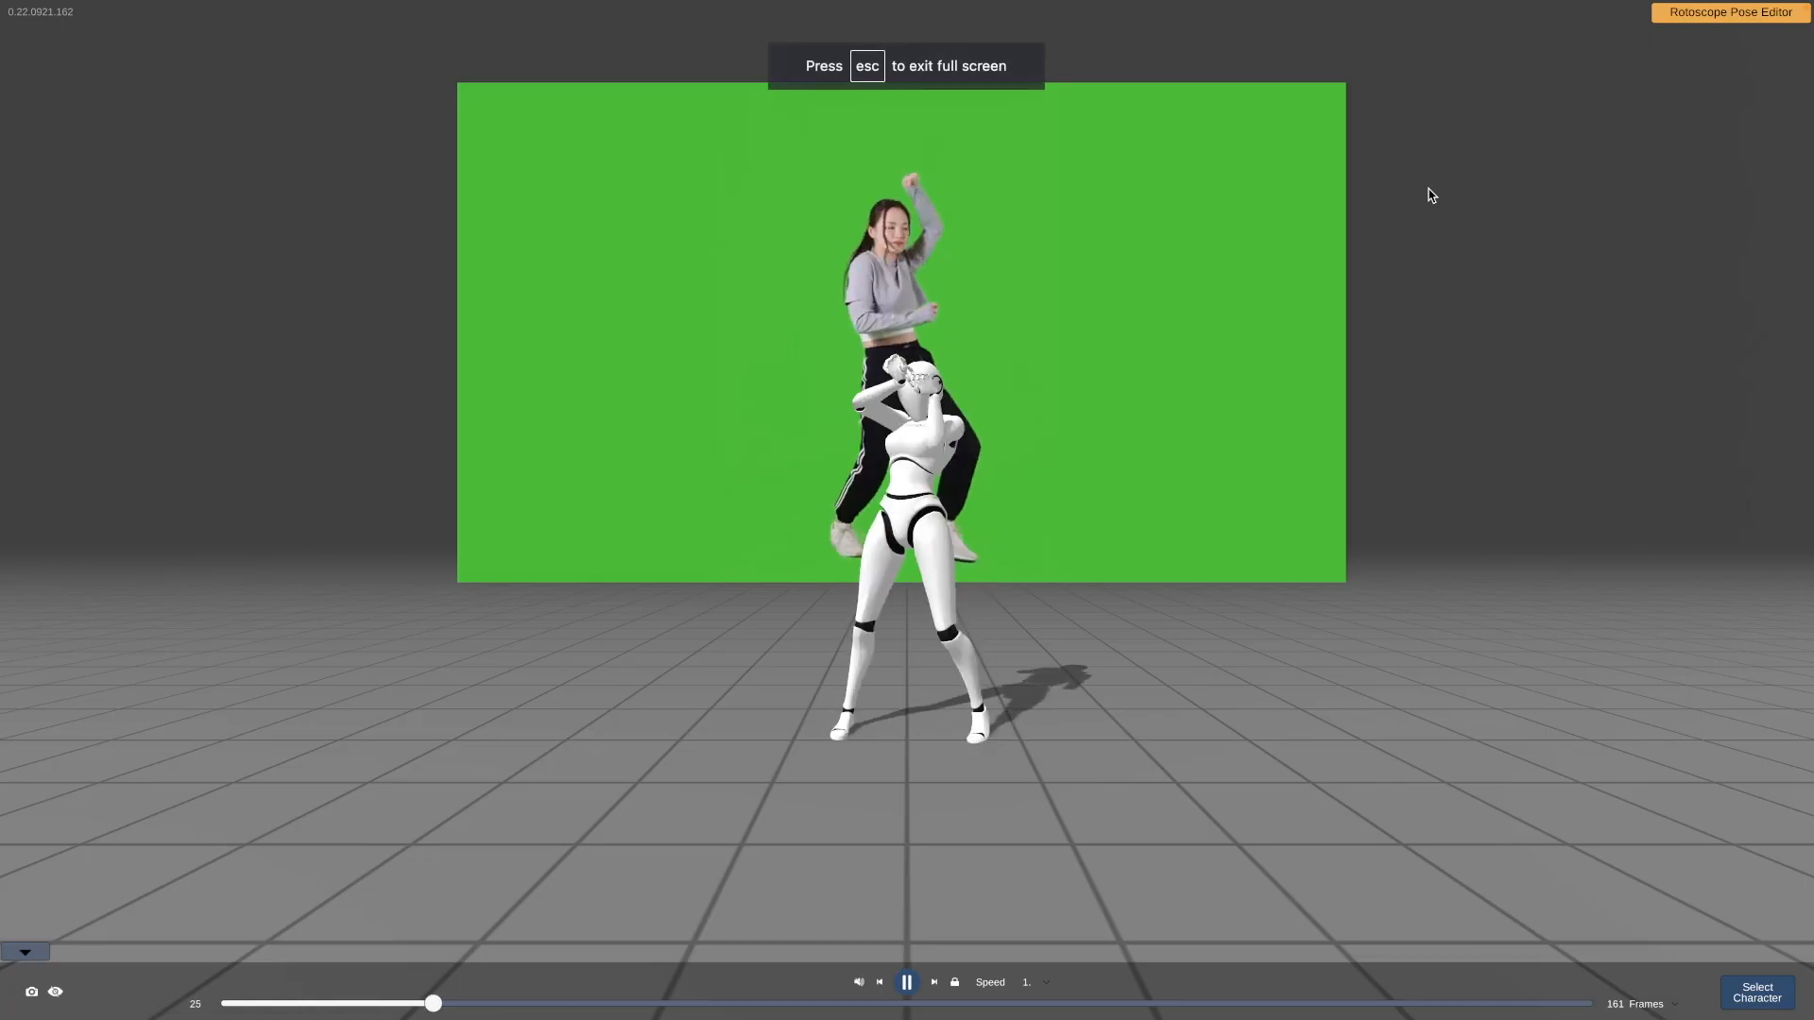
left_click(910, 989)
- Examine the character from the side at frames 87, 109 and 71 to locate the arm motion needing correction
left_click(857, 1004)
left_click_drag(856, 1003, 957, 1004)
left_click_drag(1045, 696, 858, 829)
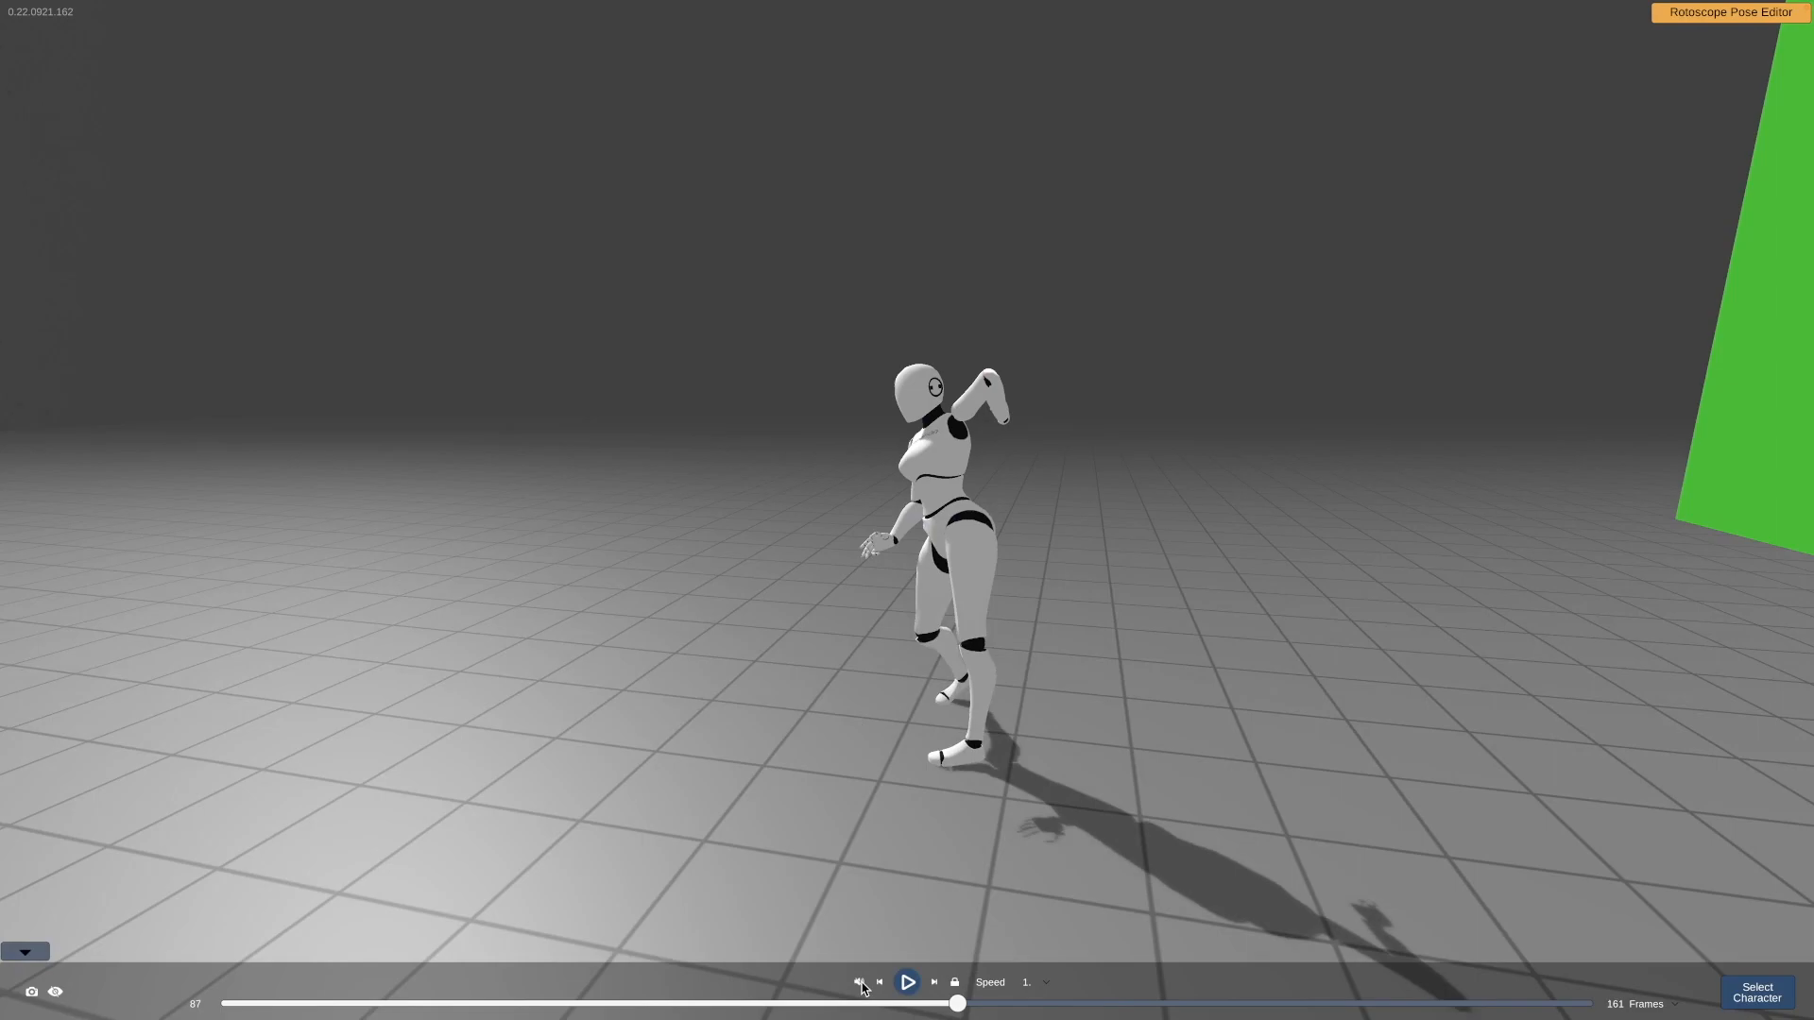
left_click_drag(953, 1007, 1148, 978)
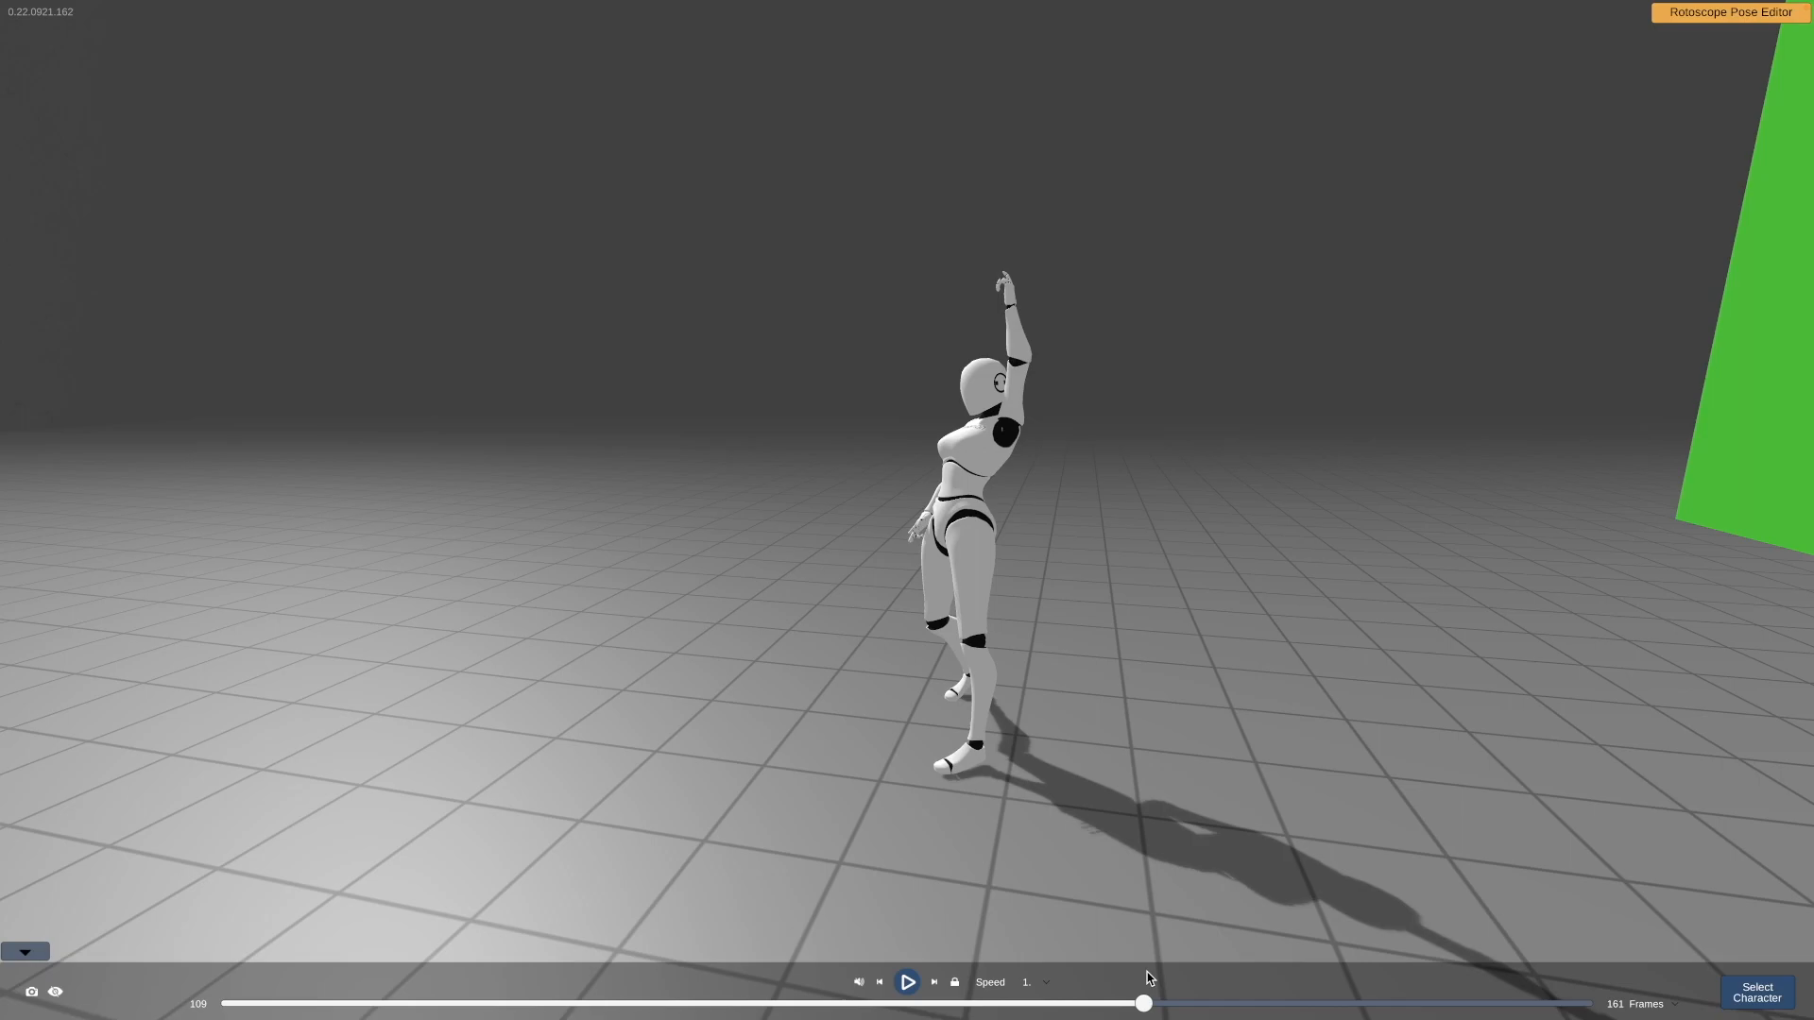
left_click_drag(1148, 978, 823, 1016)
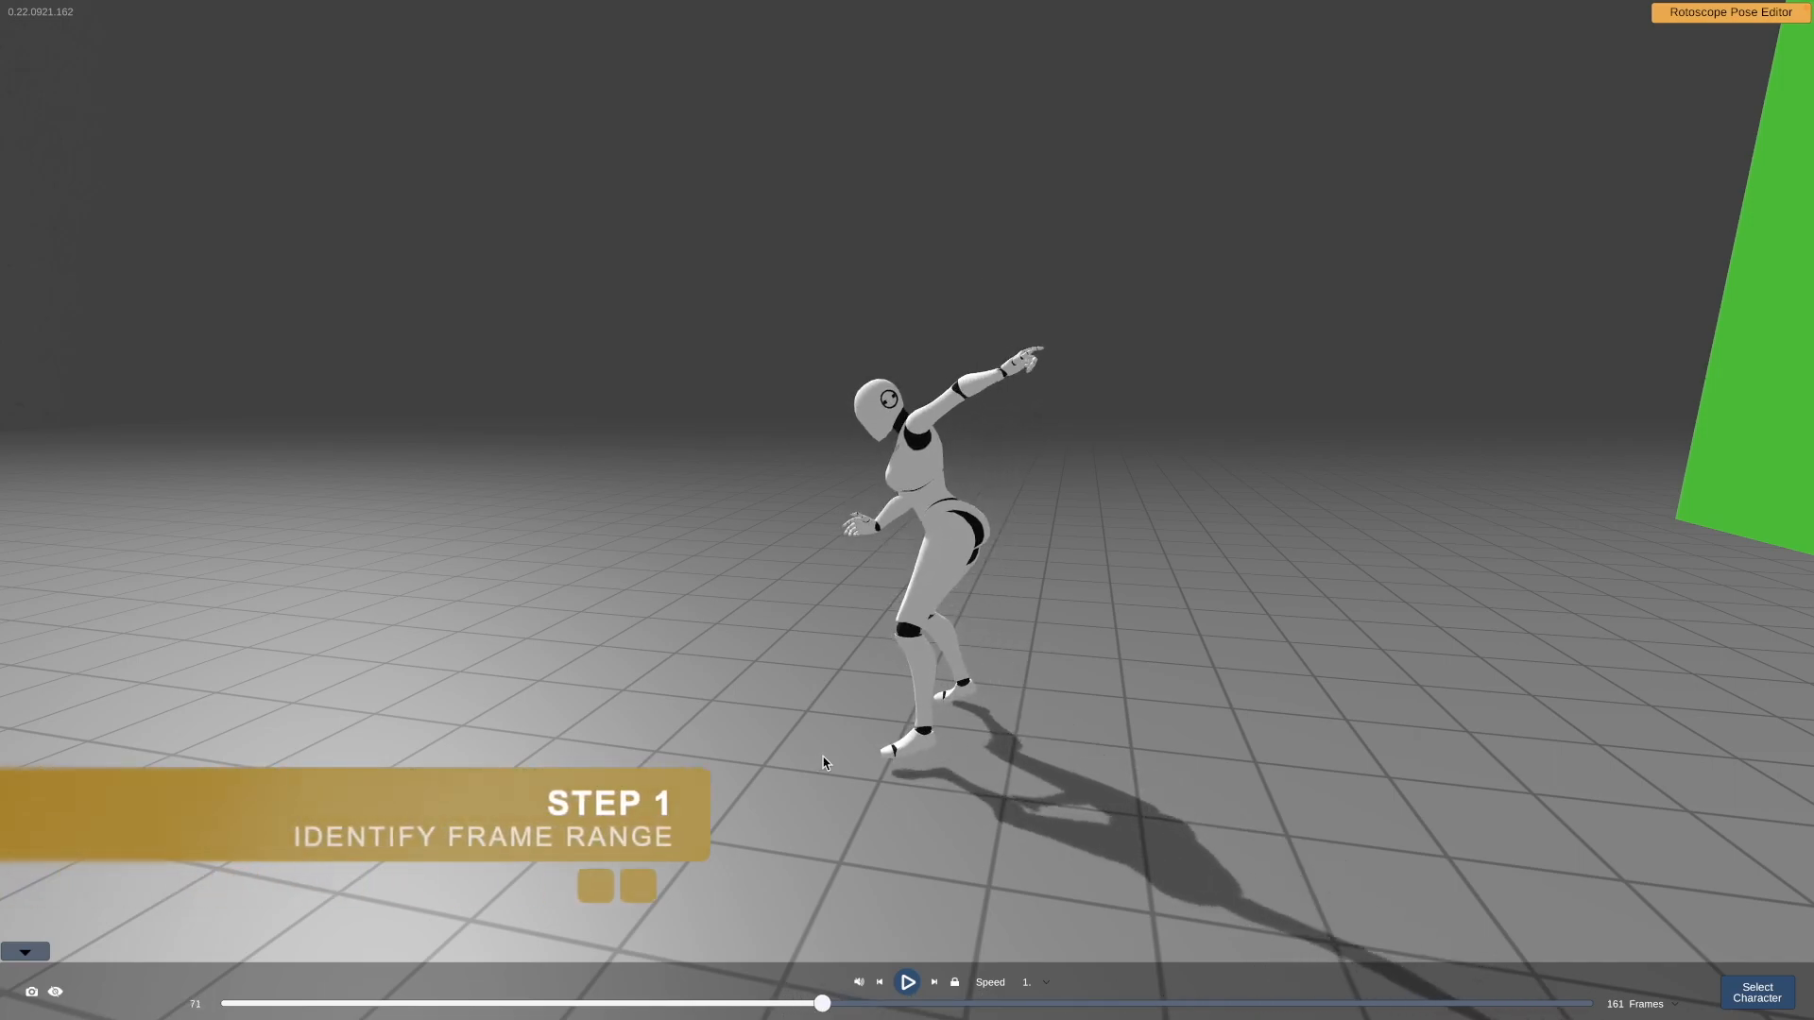
- Go to frame 68 with the character facing the camera and open the Rotoscope Pose Editor
left_click_drag(823, 764, 1016, 762)
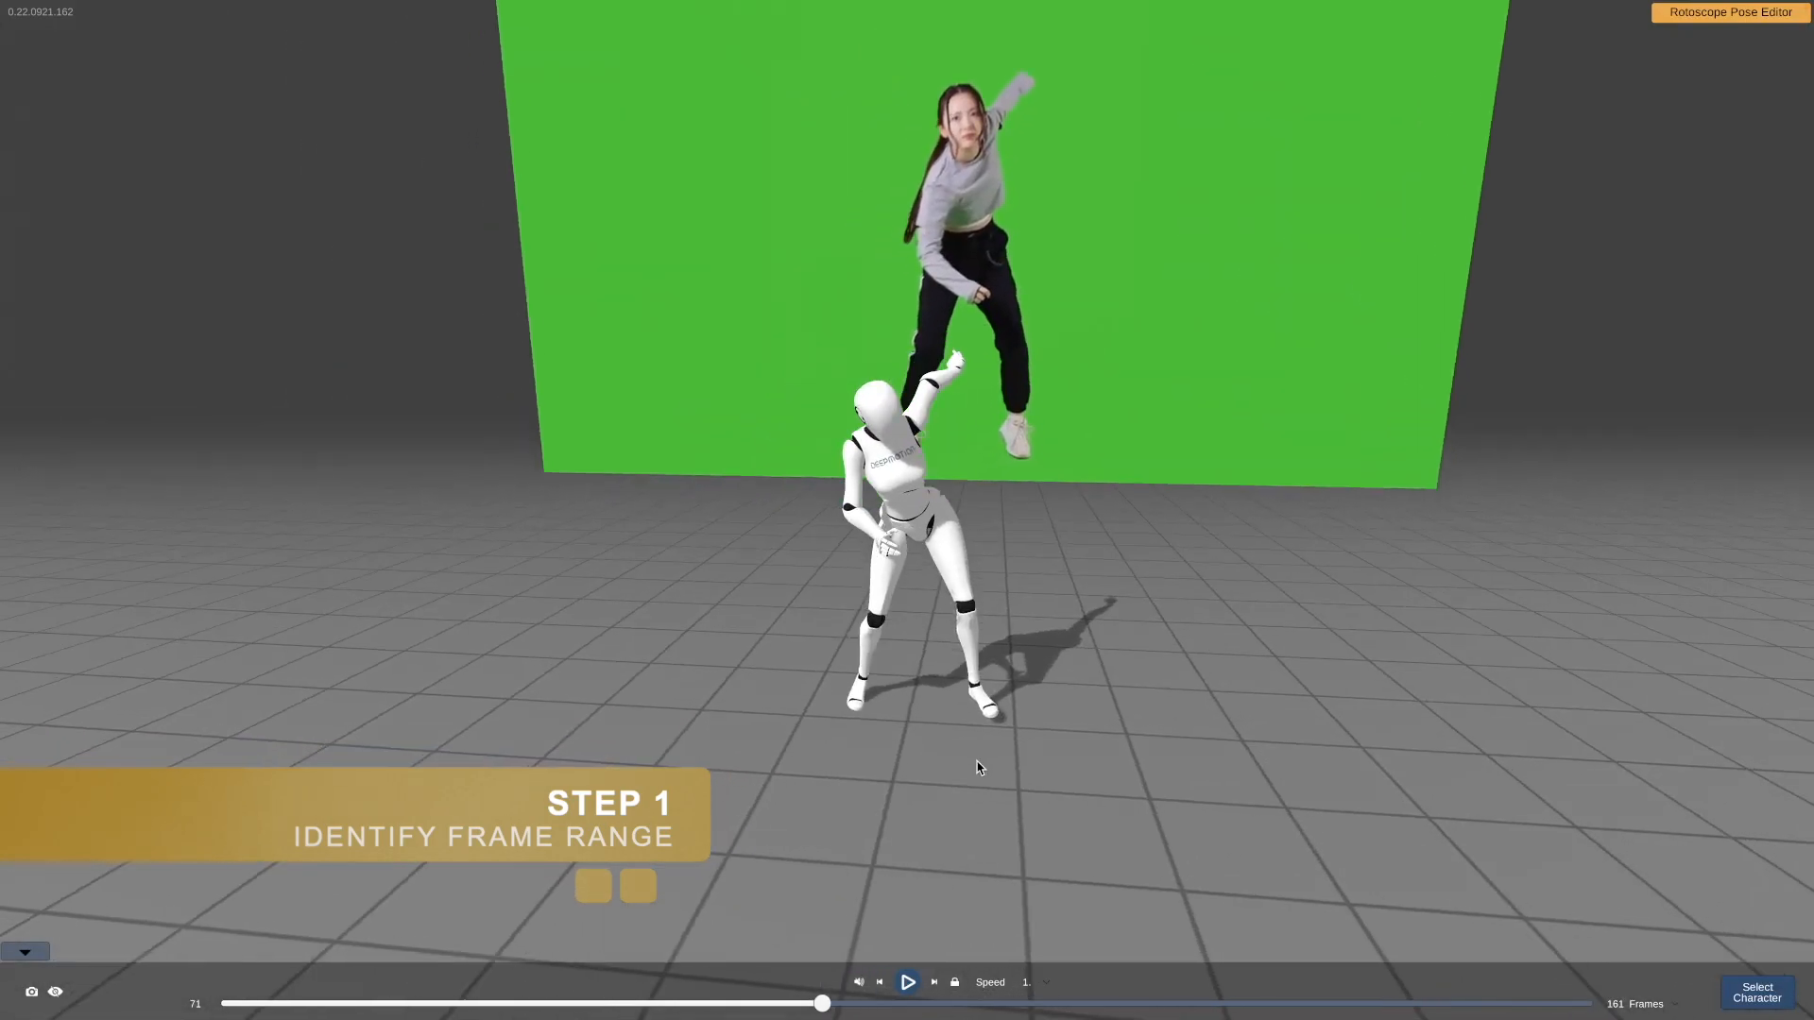
left_click_drag(823, 1005, 804, 1007)
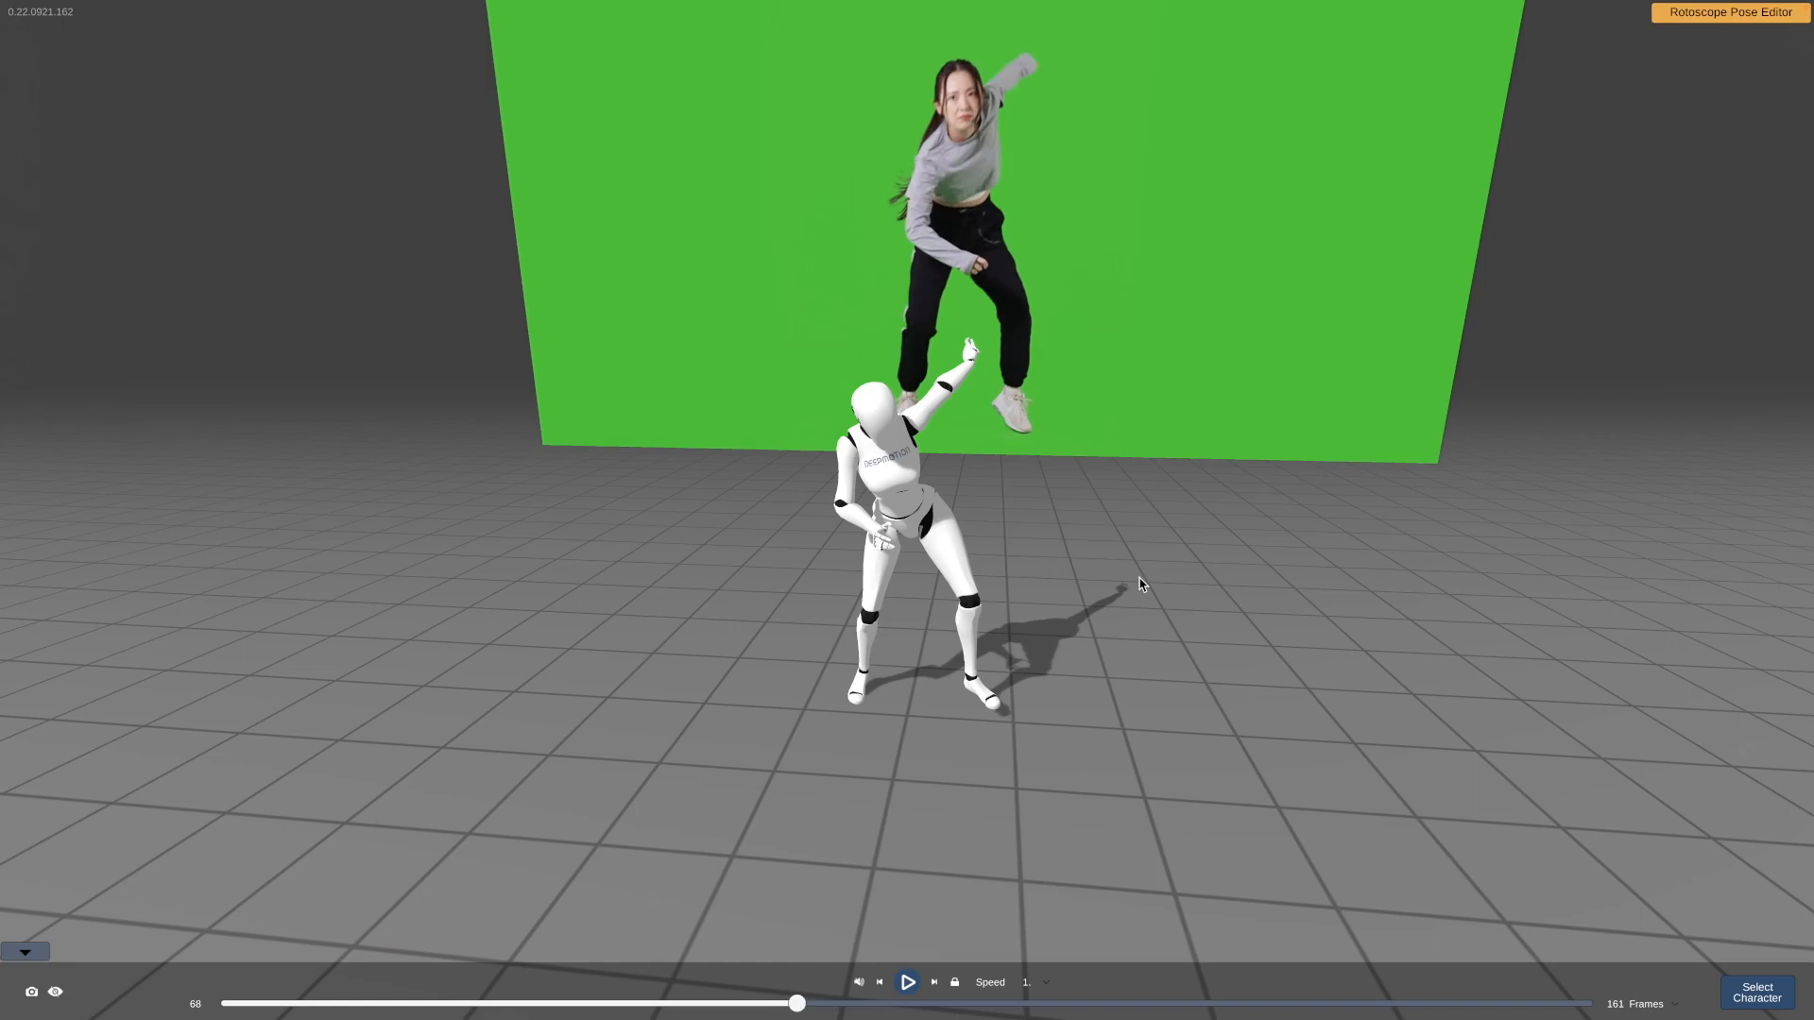
left_click_drag(1578, 365, 1585, 342)
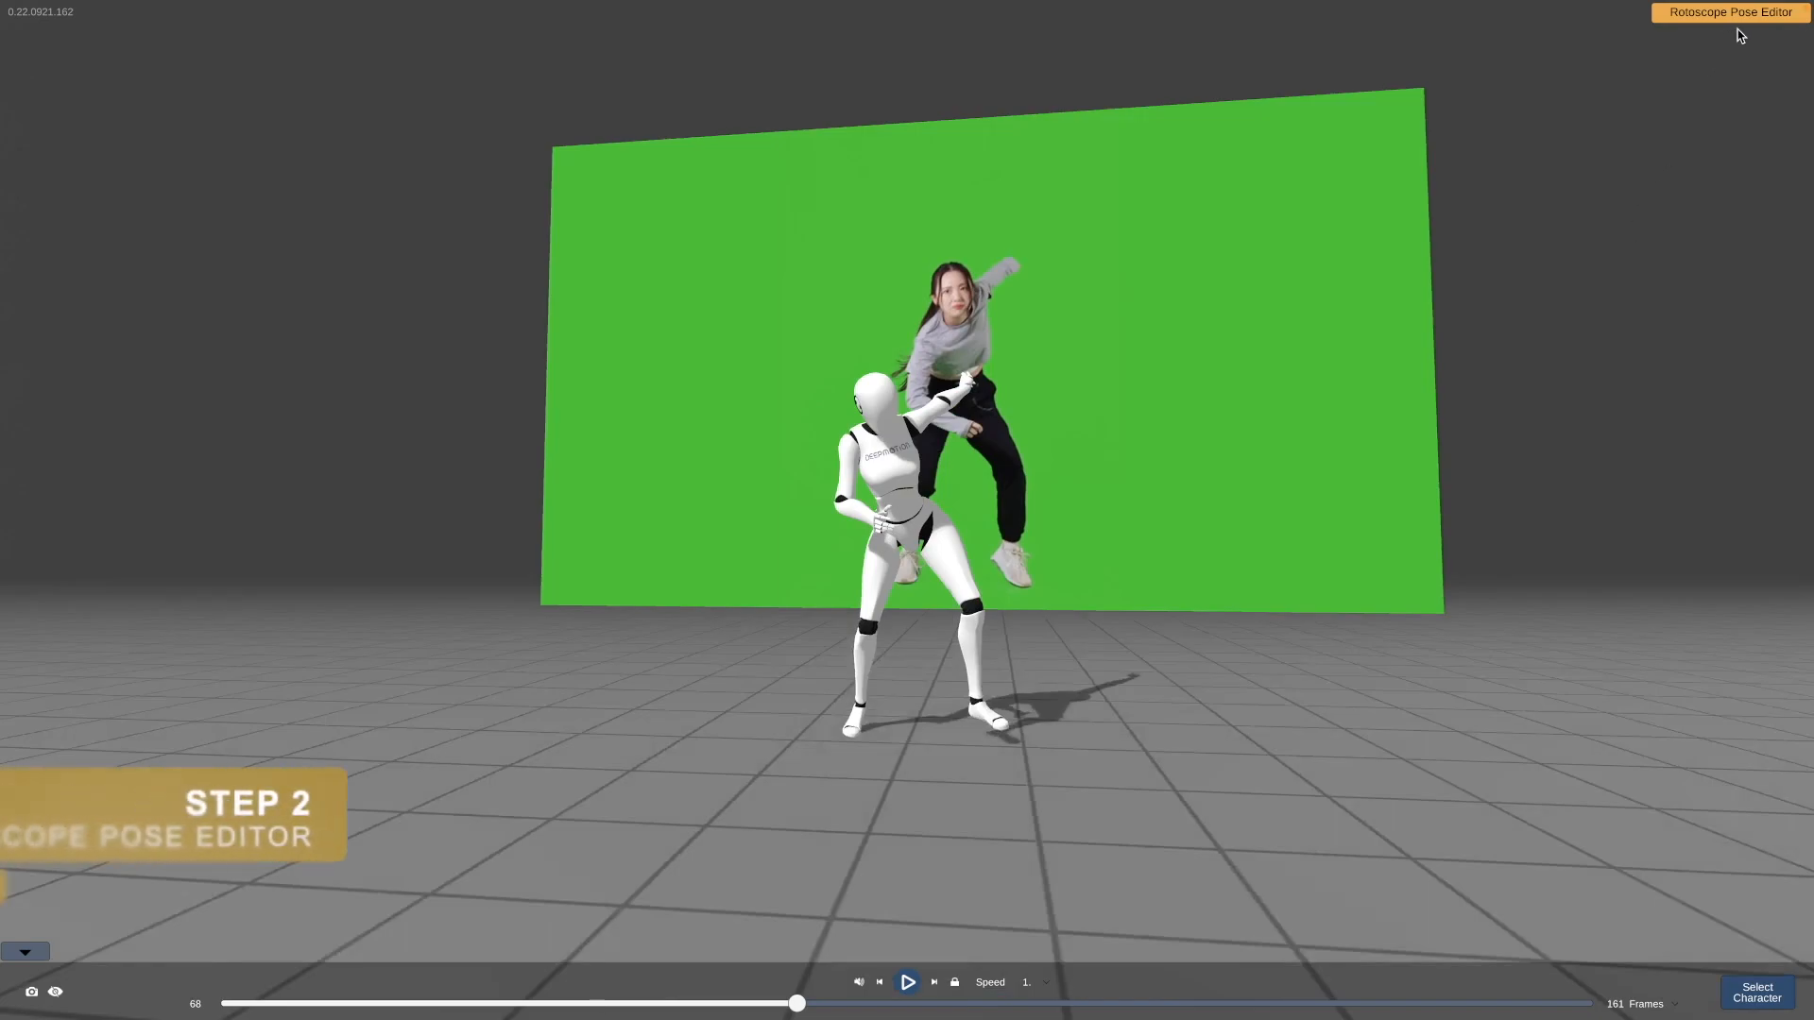
left_click(1757, 14)
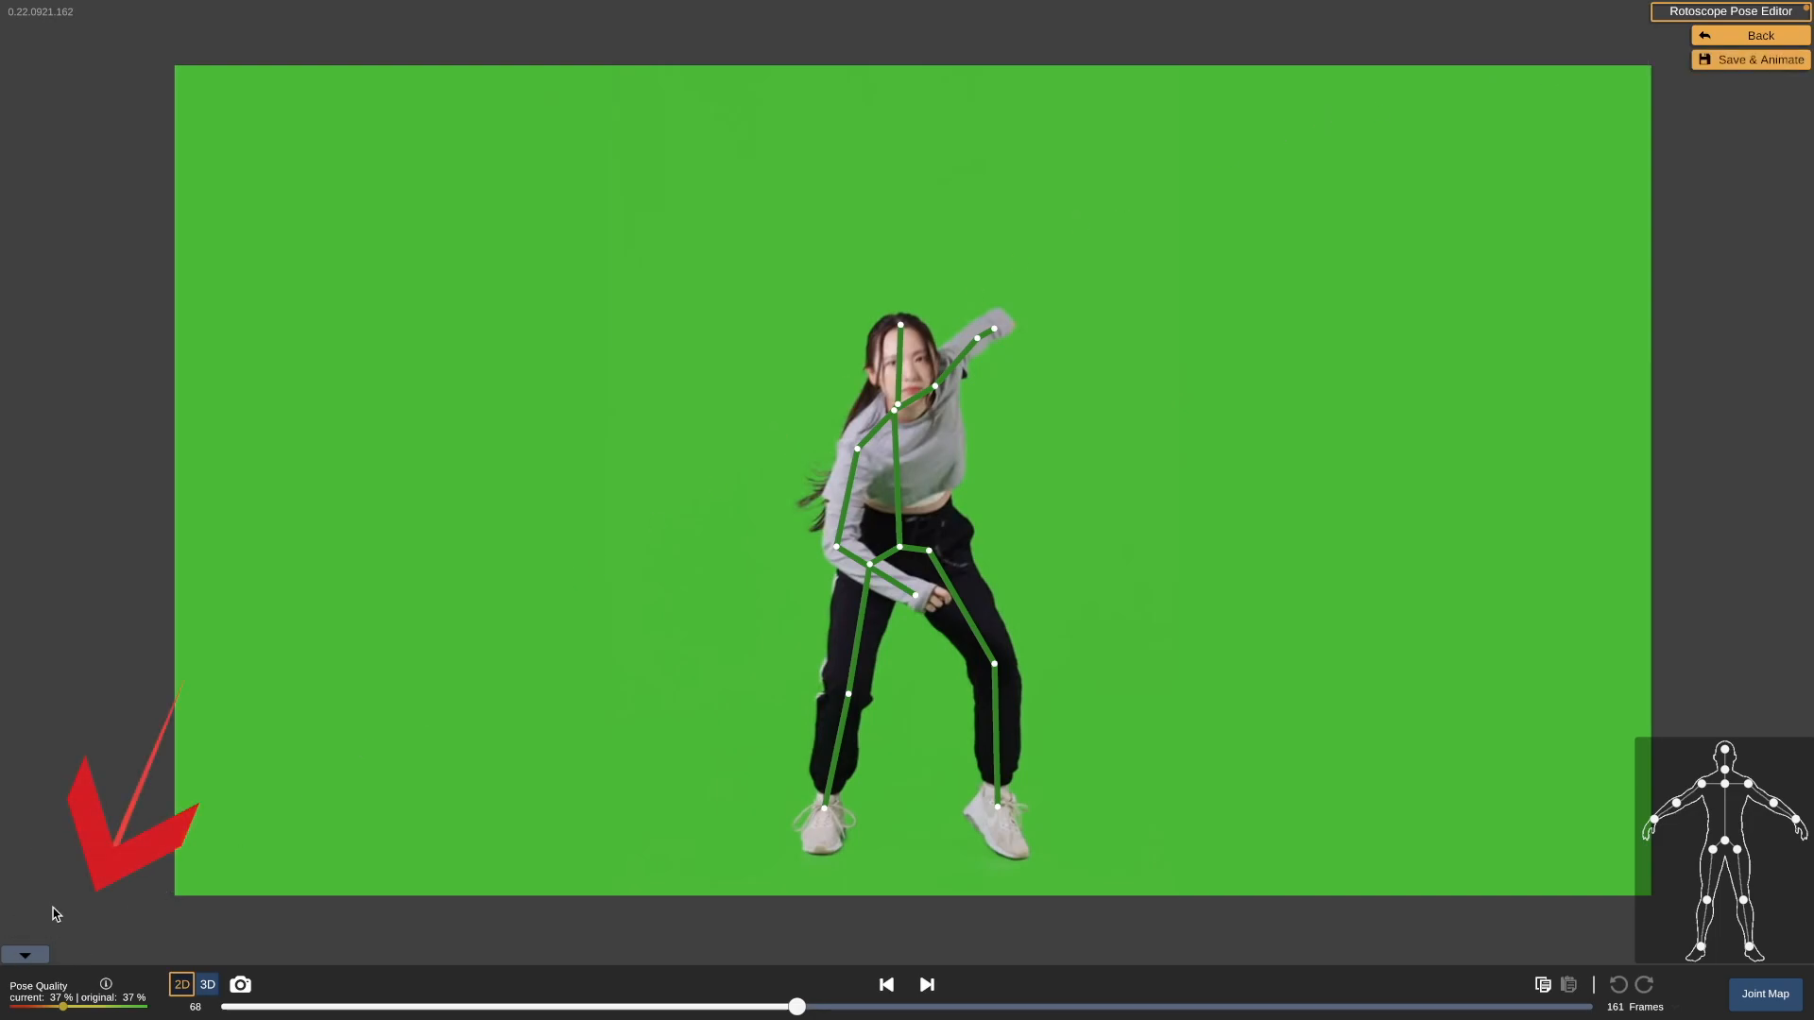
- Read the Pose Quality explanation and inspect frame 68's skeleton in 3D, returning to the 2D view
mouse_move(107, 987)
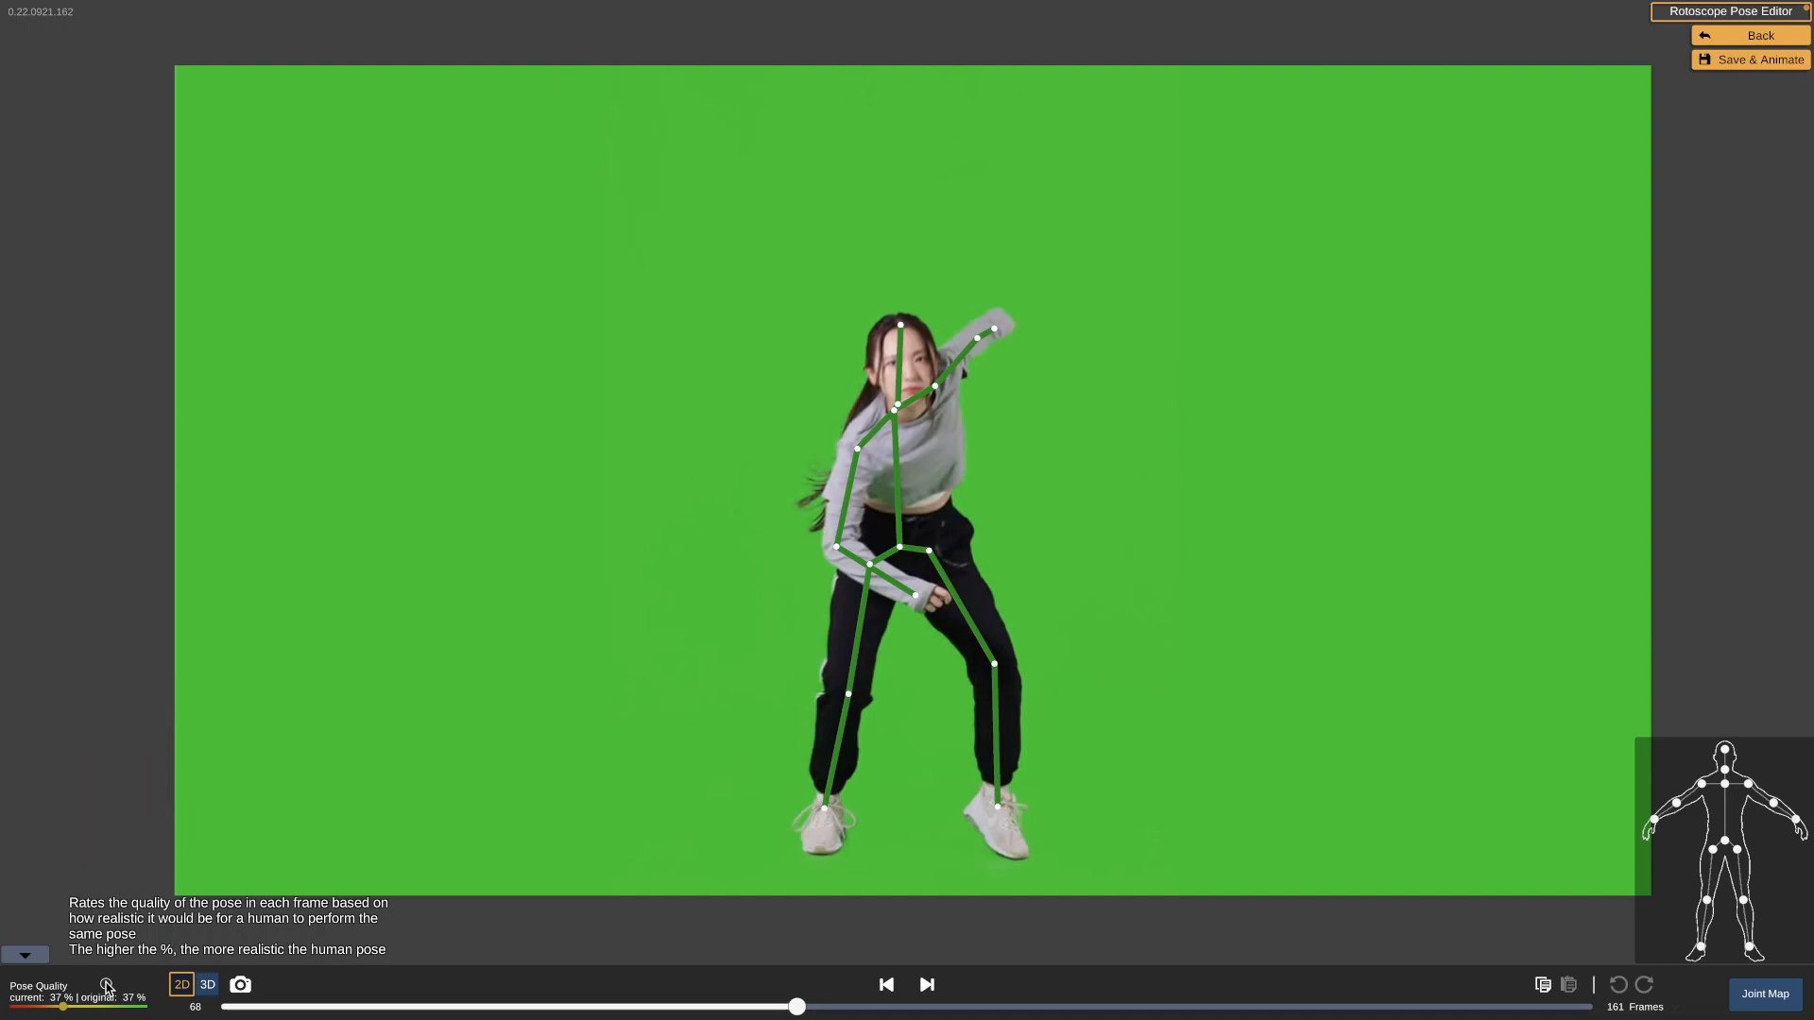
left_click(207, 987)
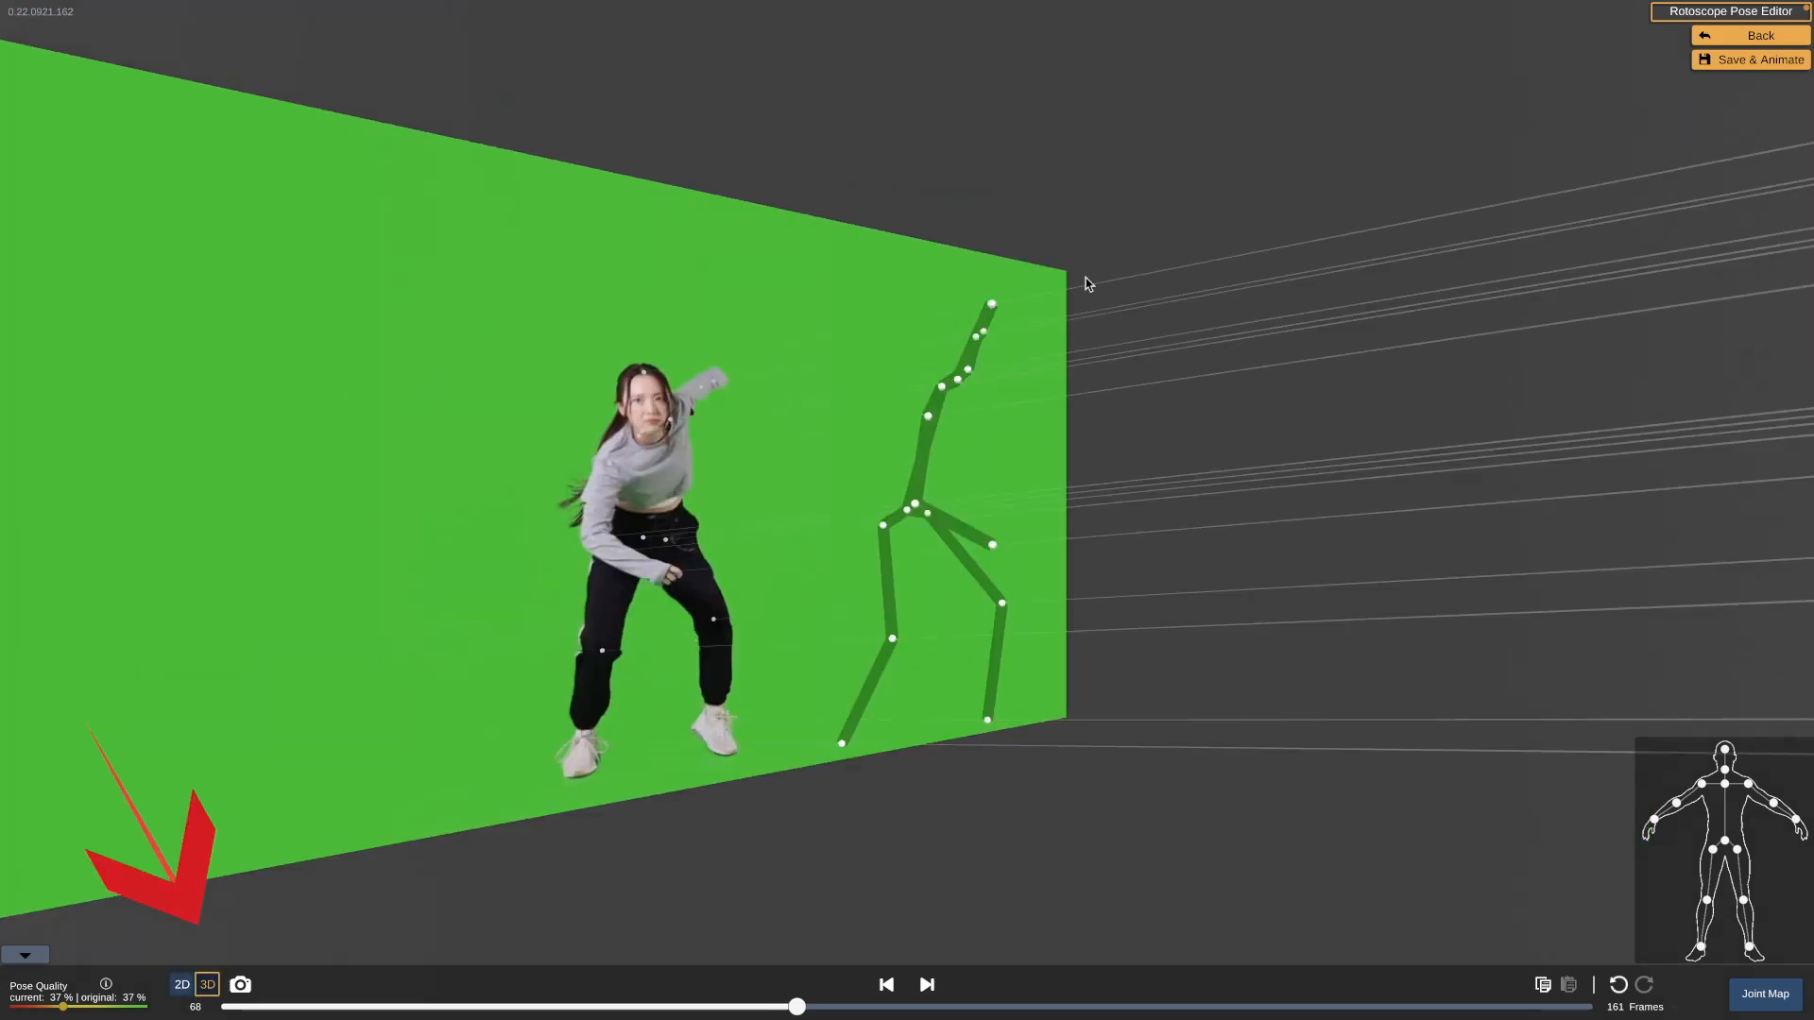
left_click_drag(1307, 344, 1233, 342)
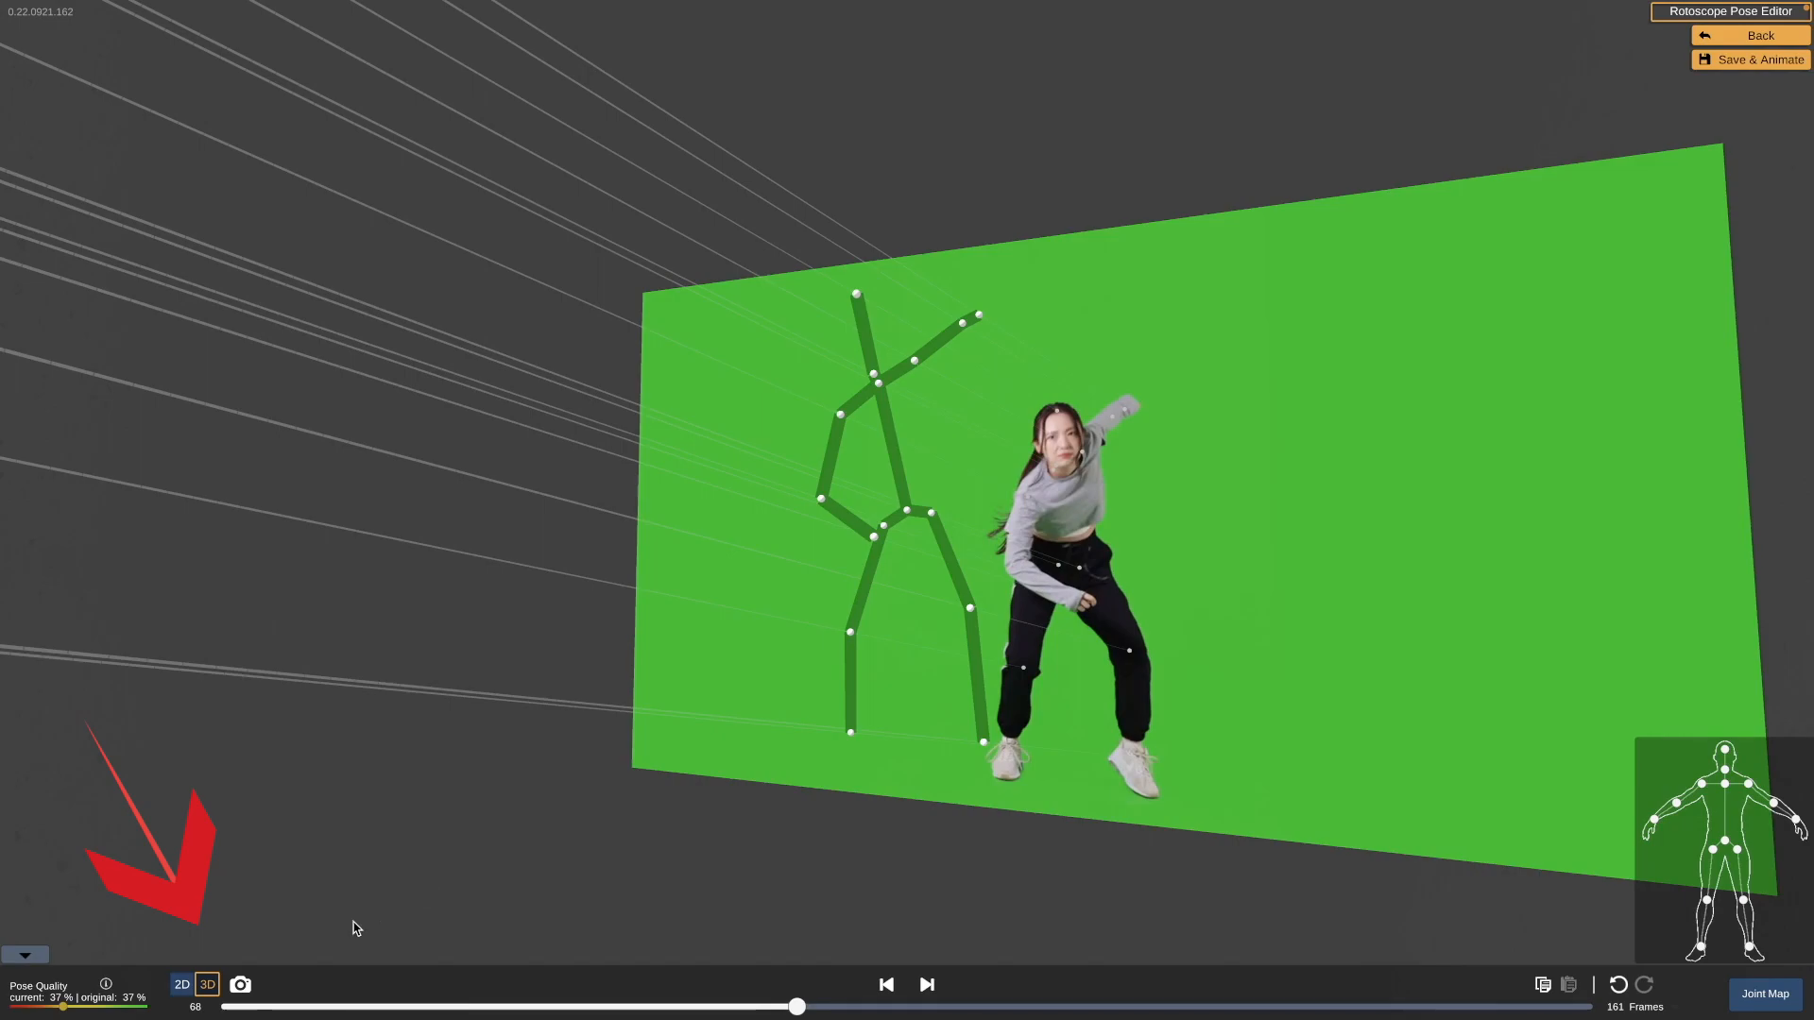
left_click(193, 985)
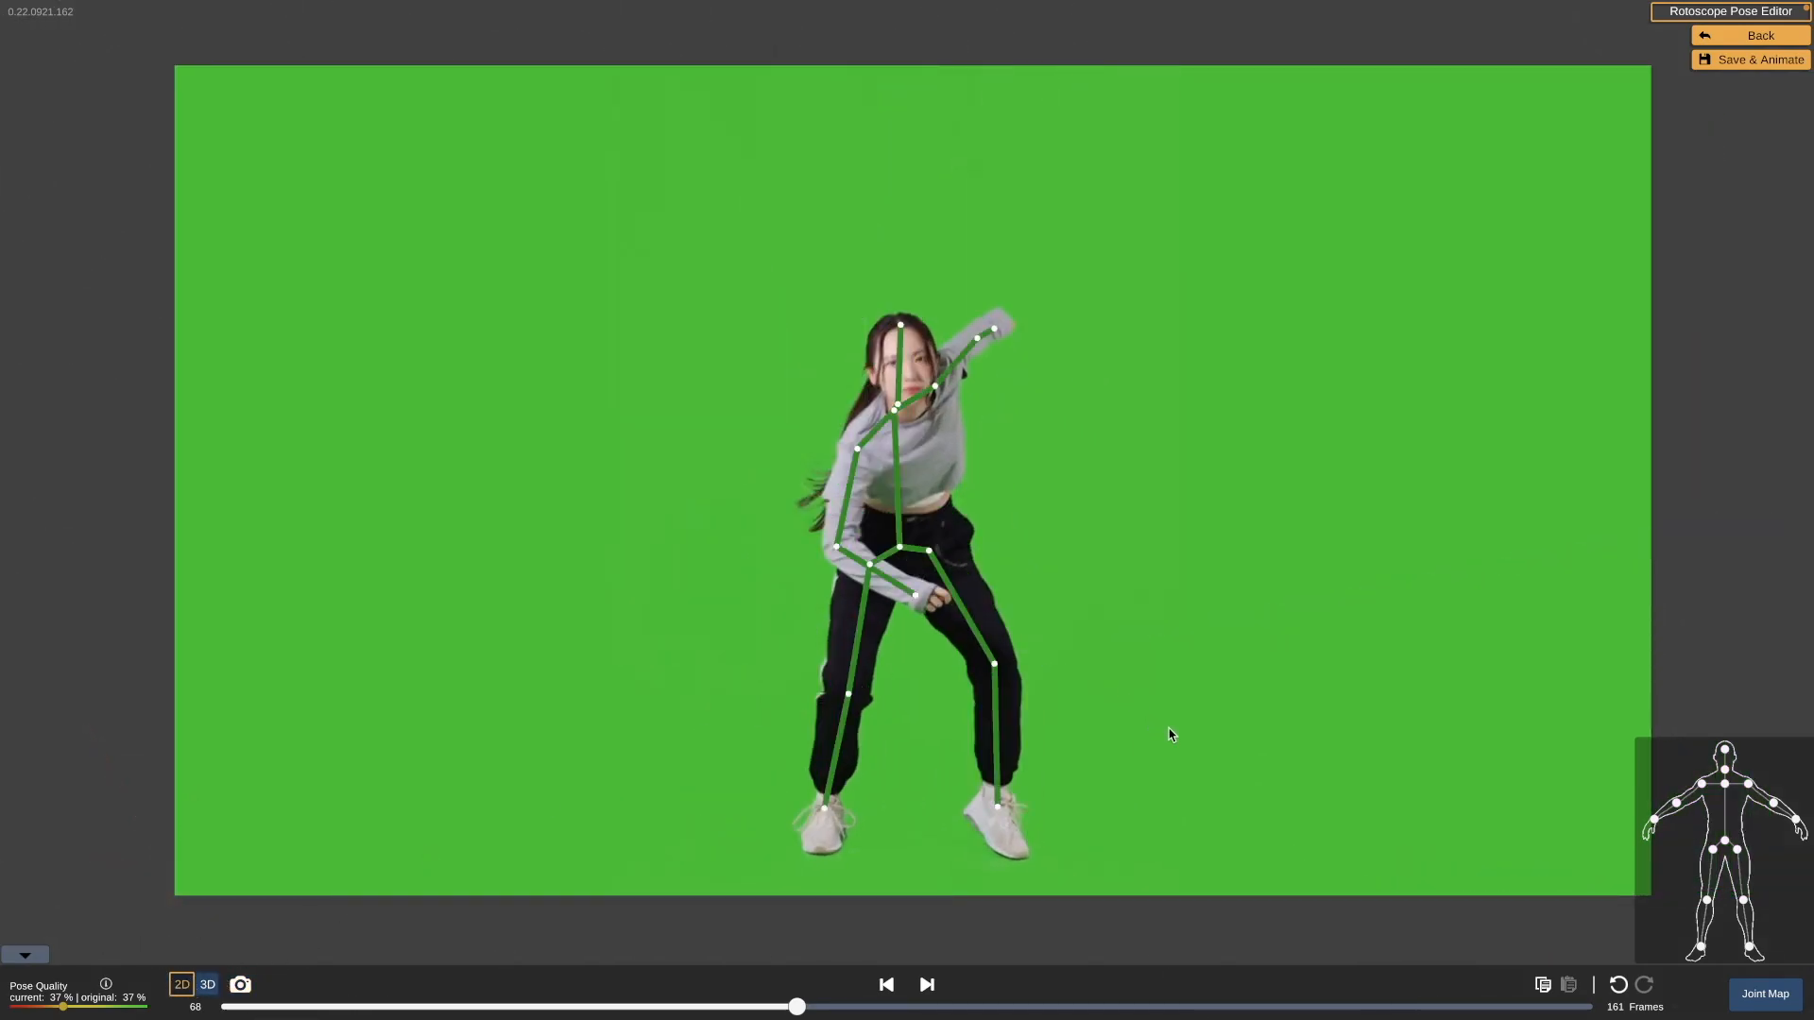
- Move the raised arm's wrist joint slightly up and outward onto the hand, check it in 3D and return to 2D
left_click(1797, 824)
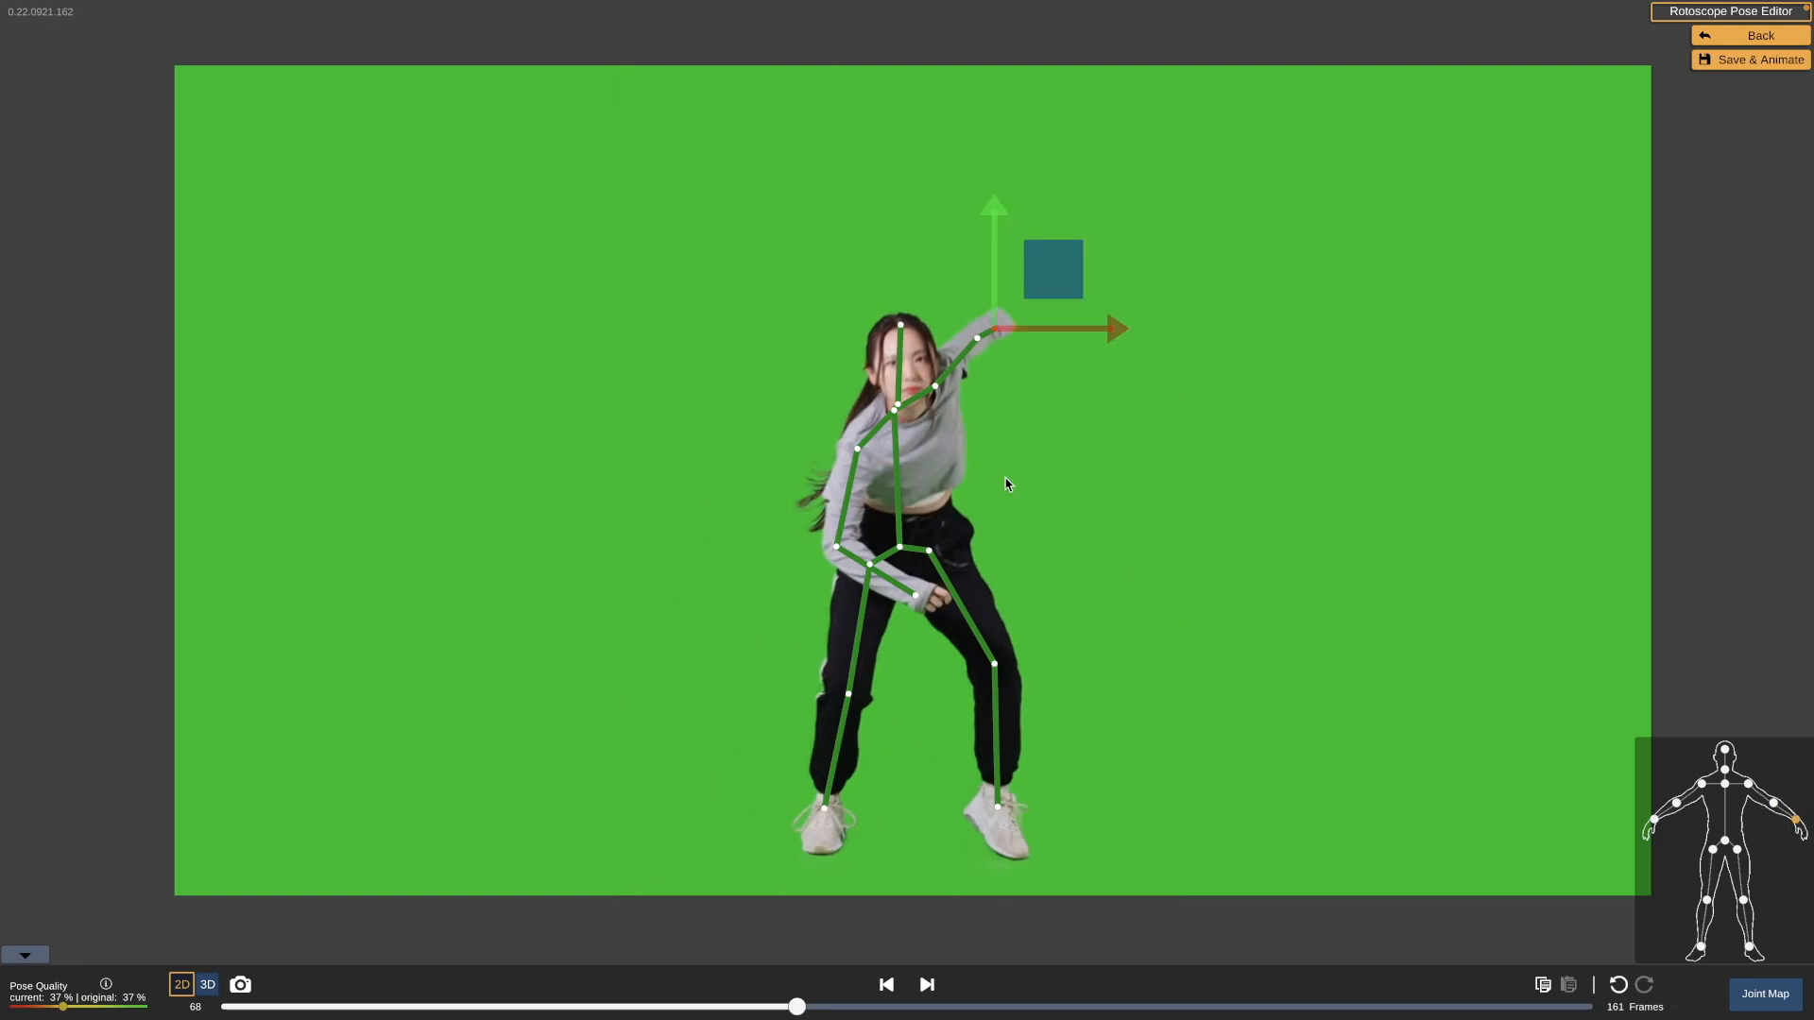
left_click_drag(1078, 271, 1084, 263)
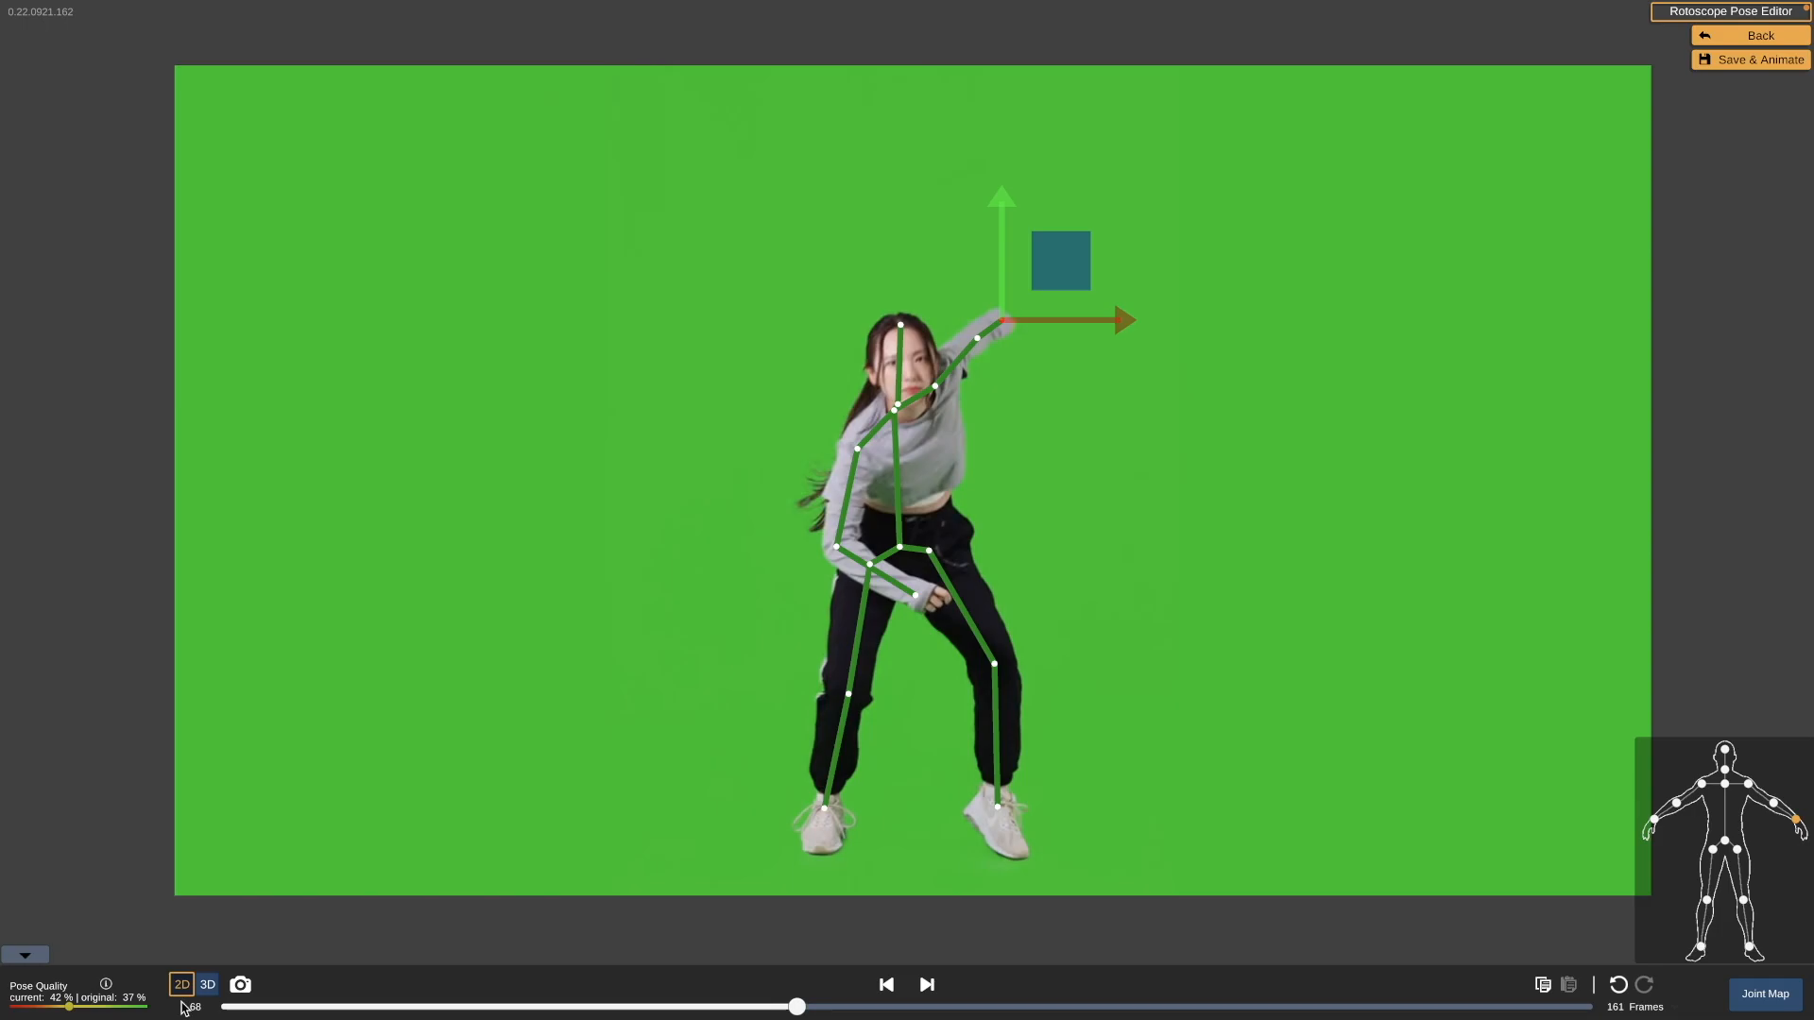
left_click(208, 985)
left_click_drag(1235, 445, 1225, 491)
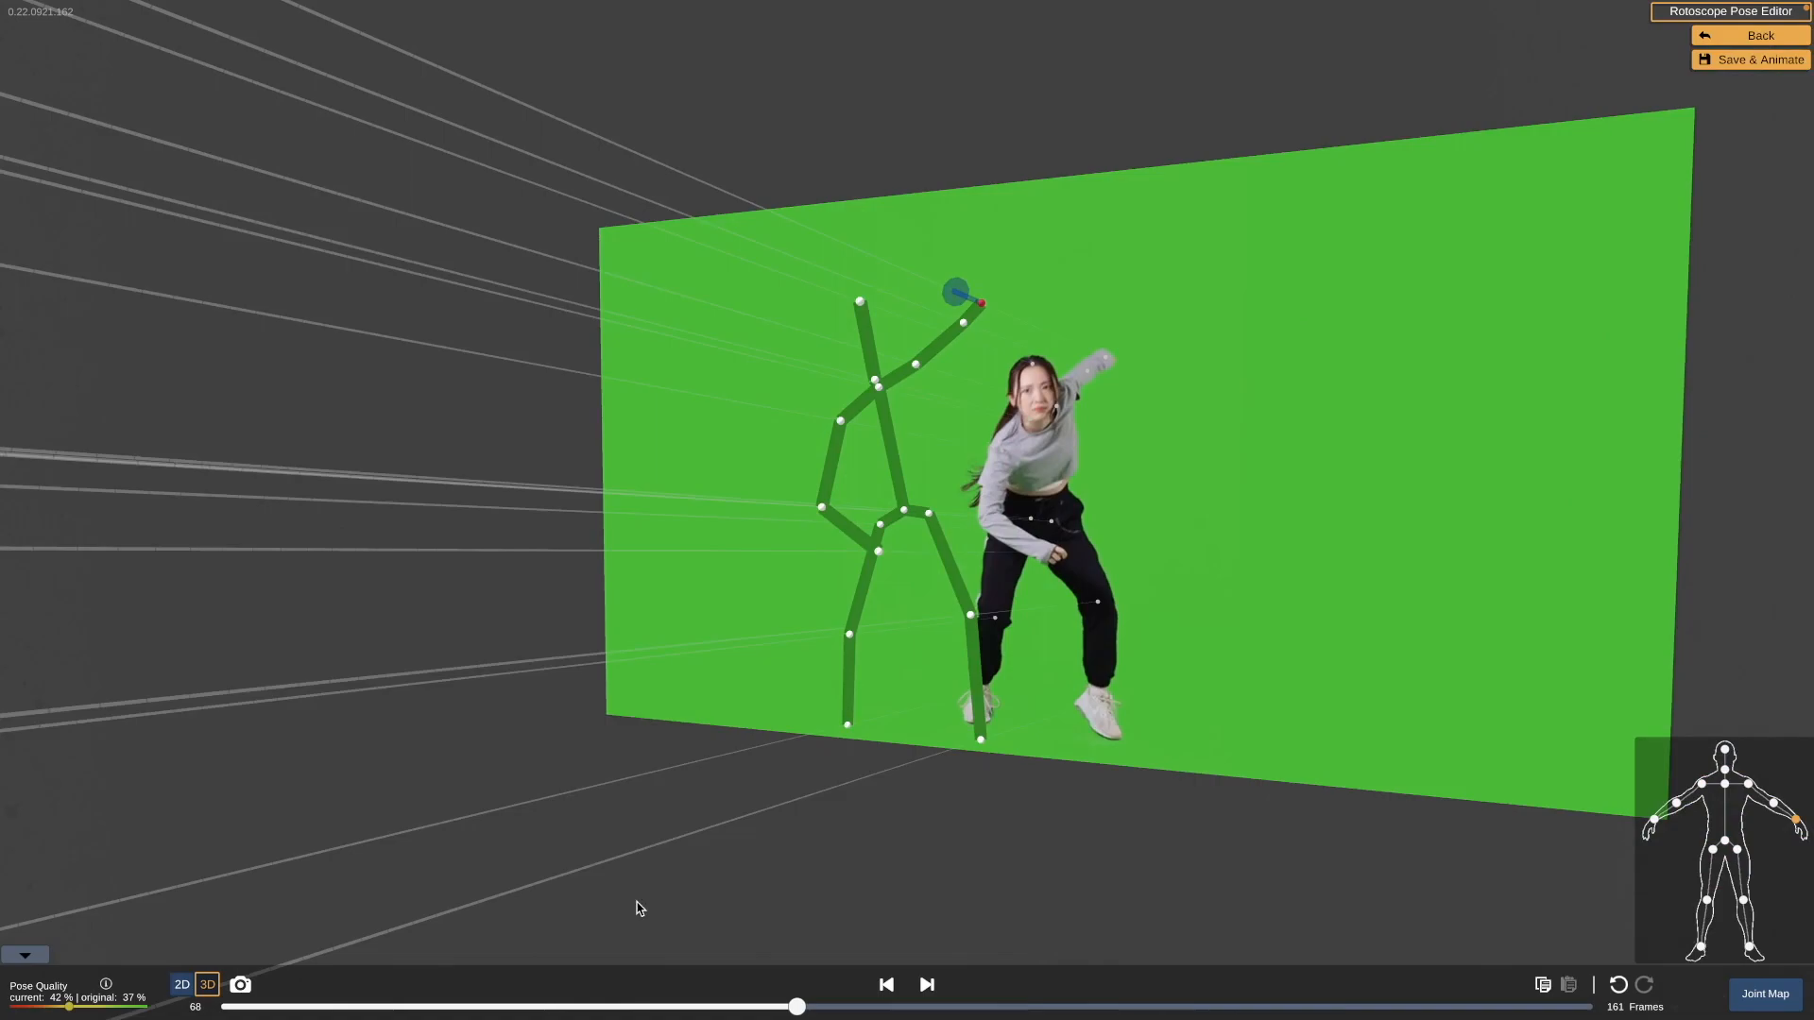
left_click(181, 985)
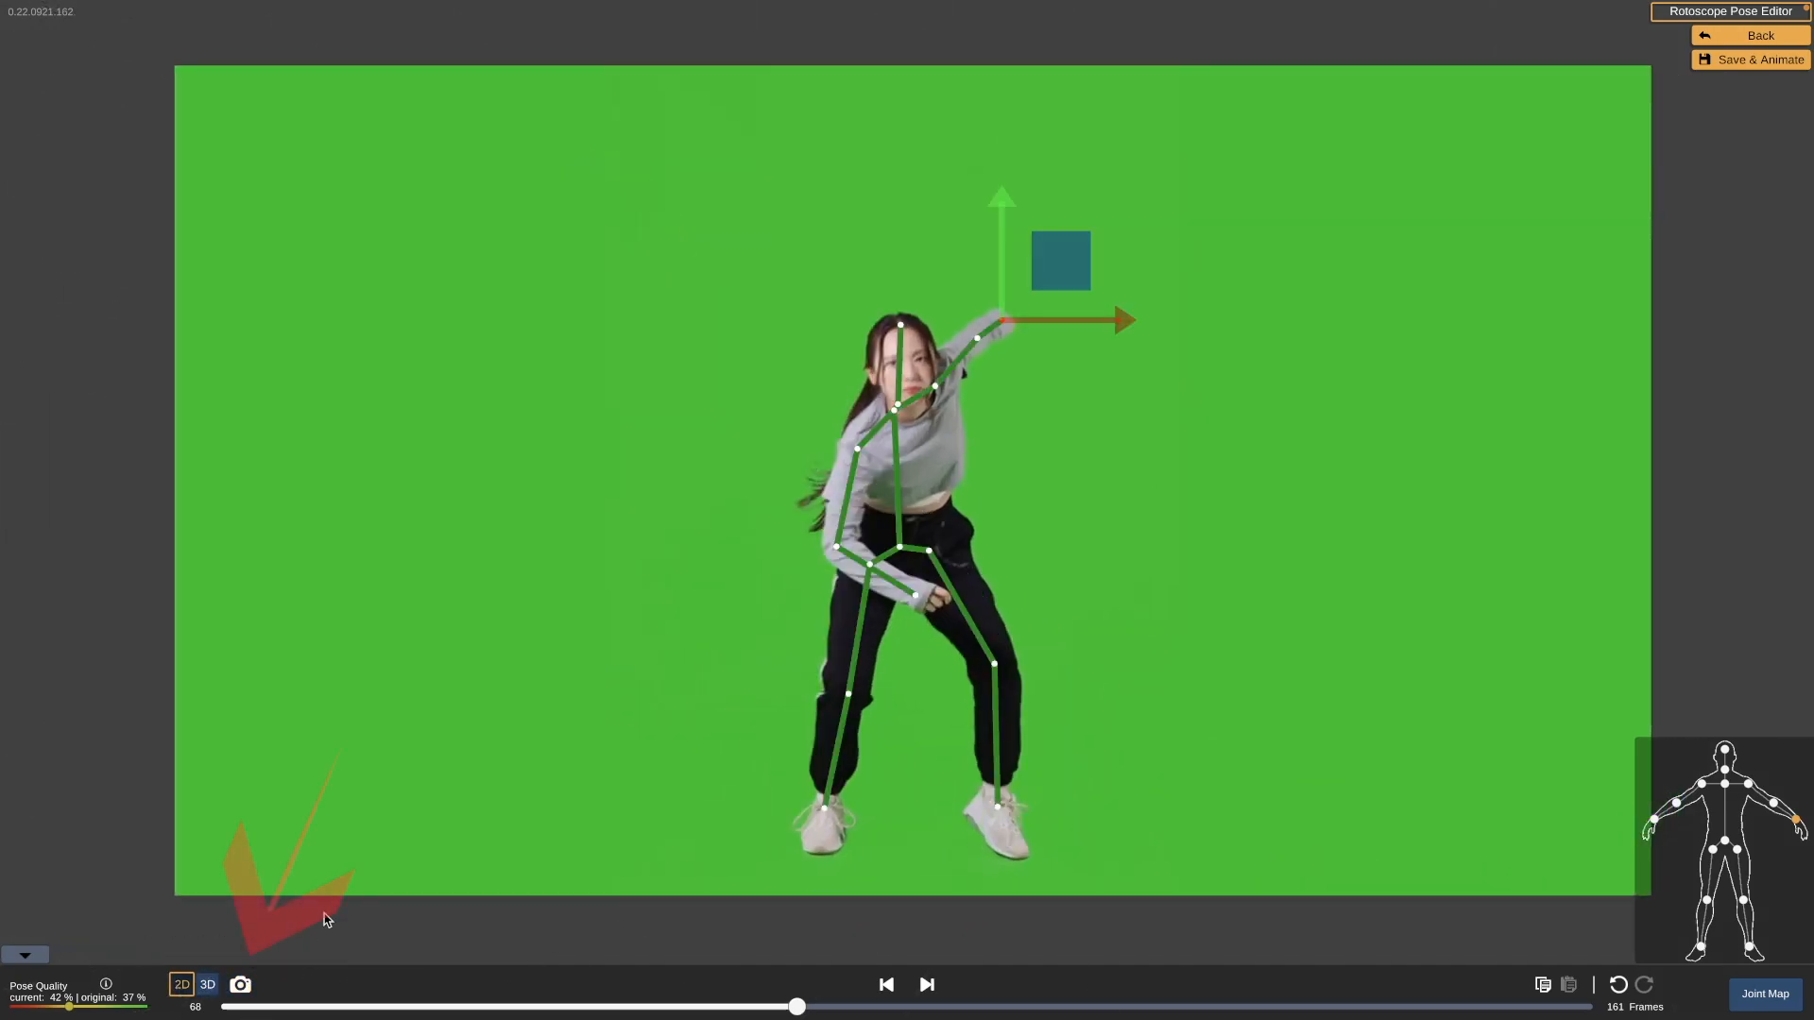
- Reset the camera after shifting the video out of view, and step forward to frame 70 and back to 68
middle_click_drag(1180, 743, 1164, 395)
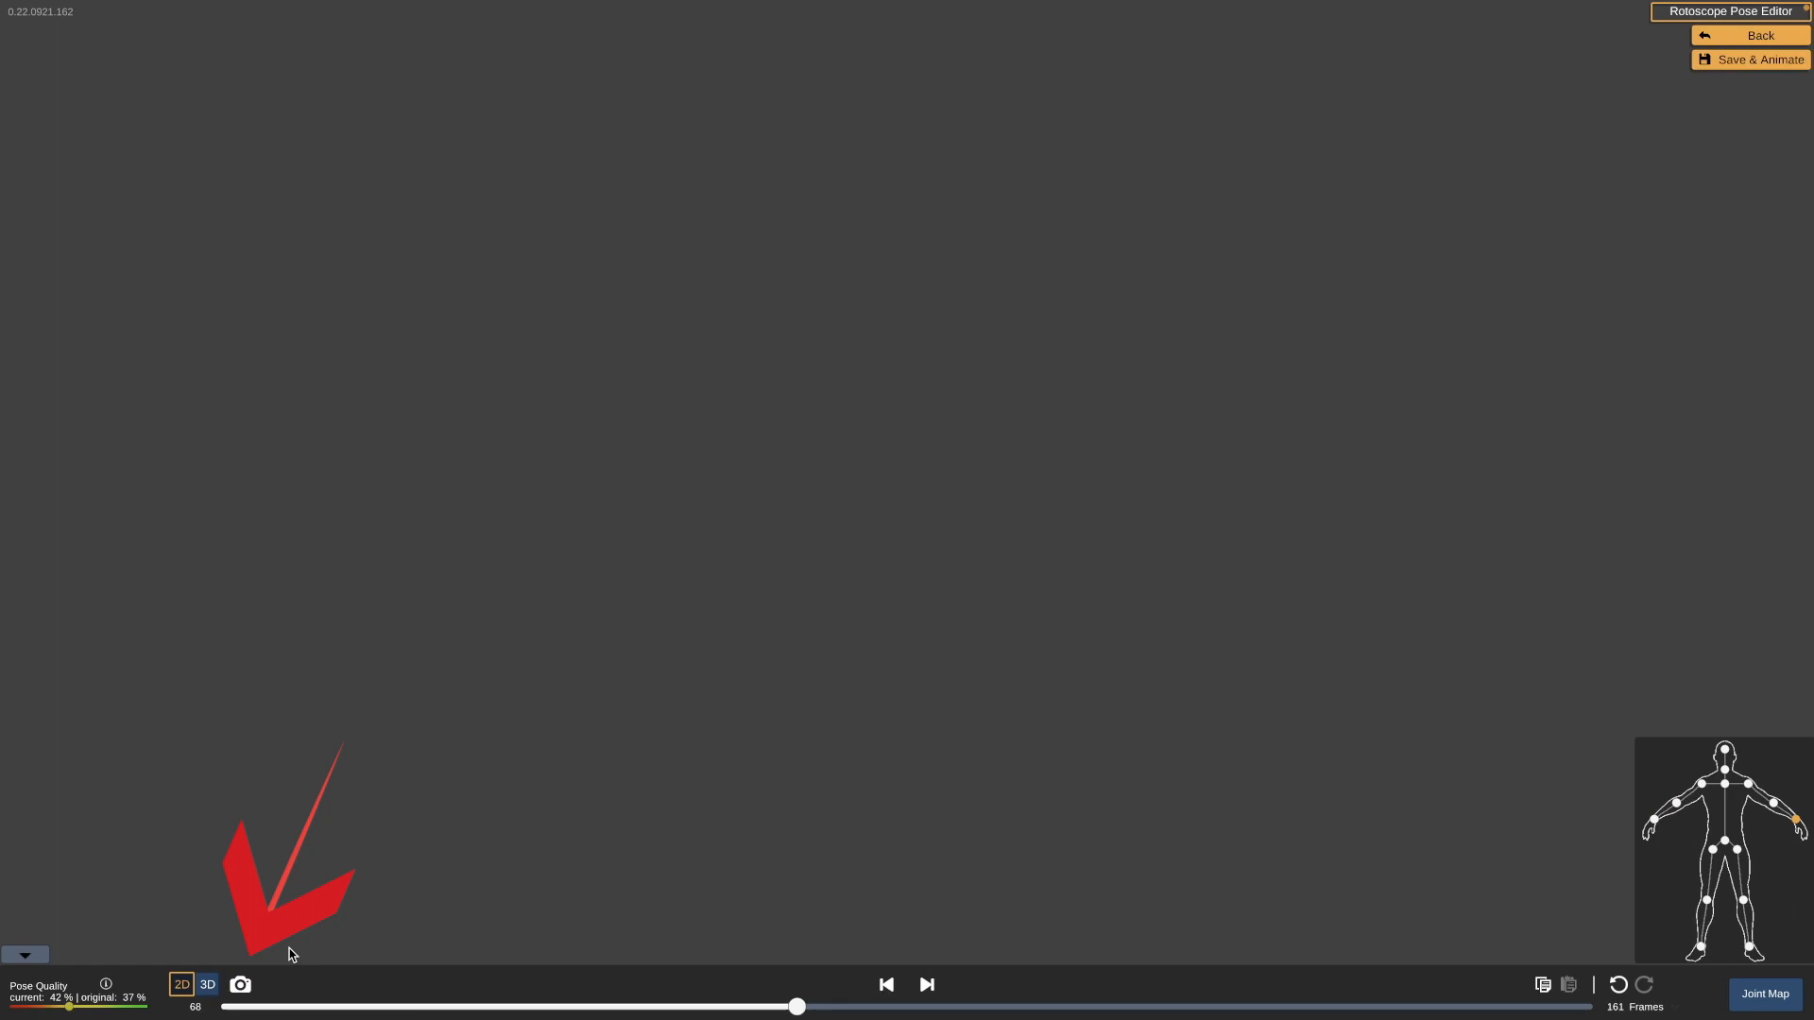
left_click(243, 986)
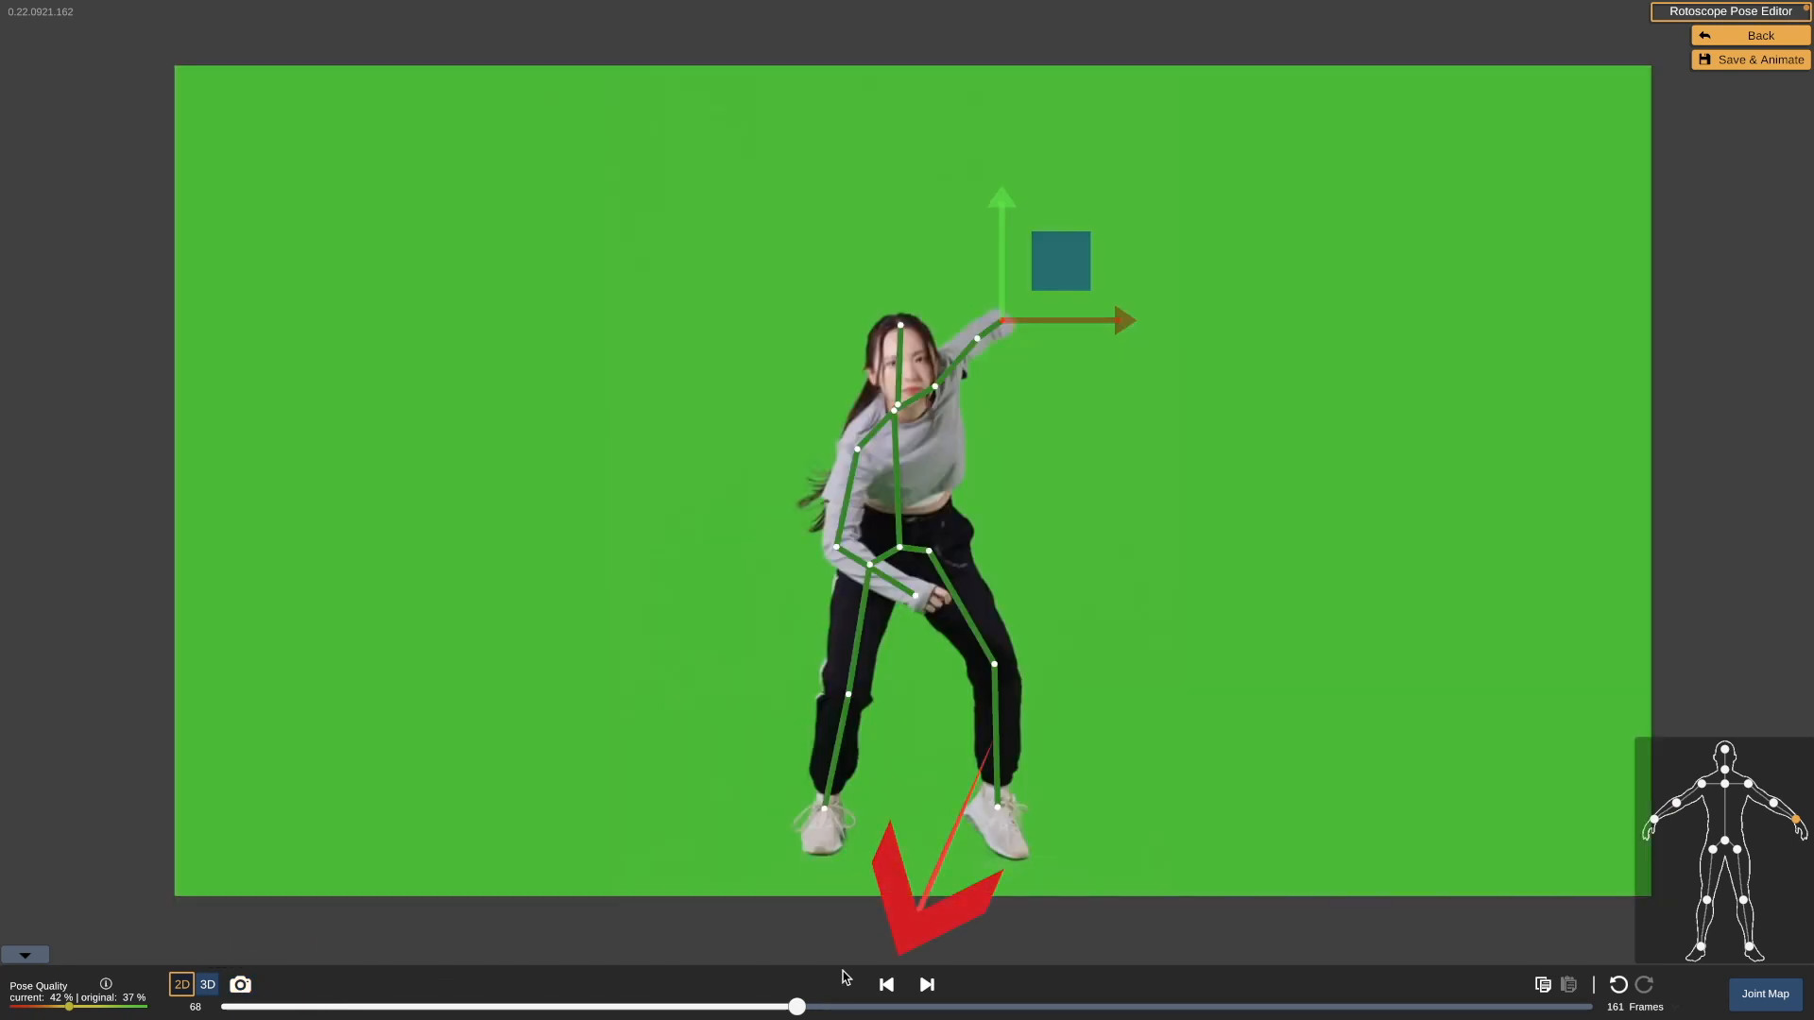
left_click(926, 985)
left_click(926, 985)
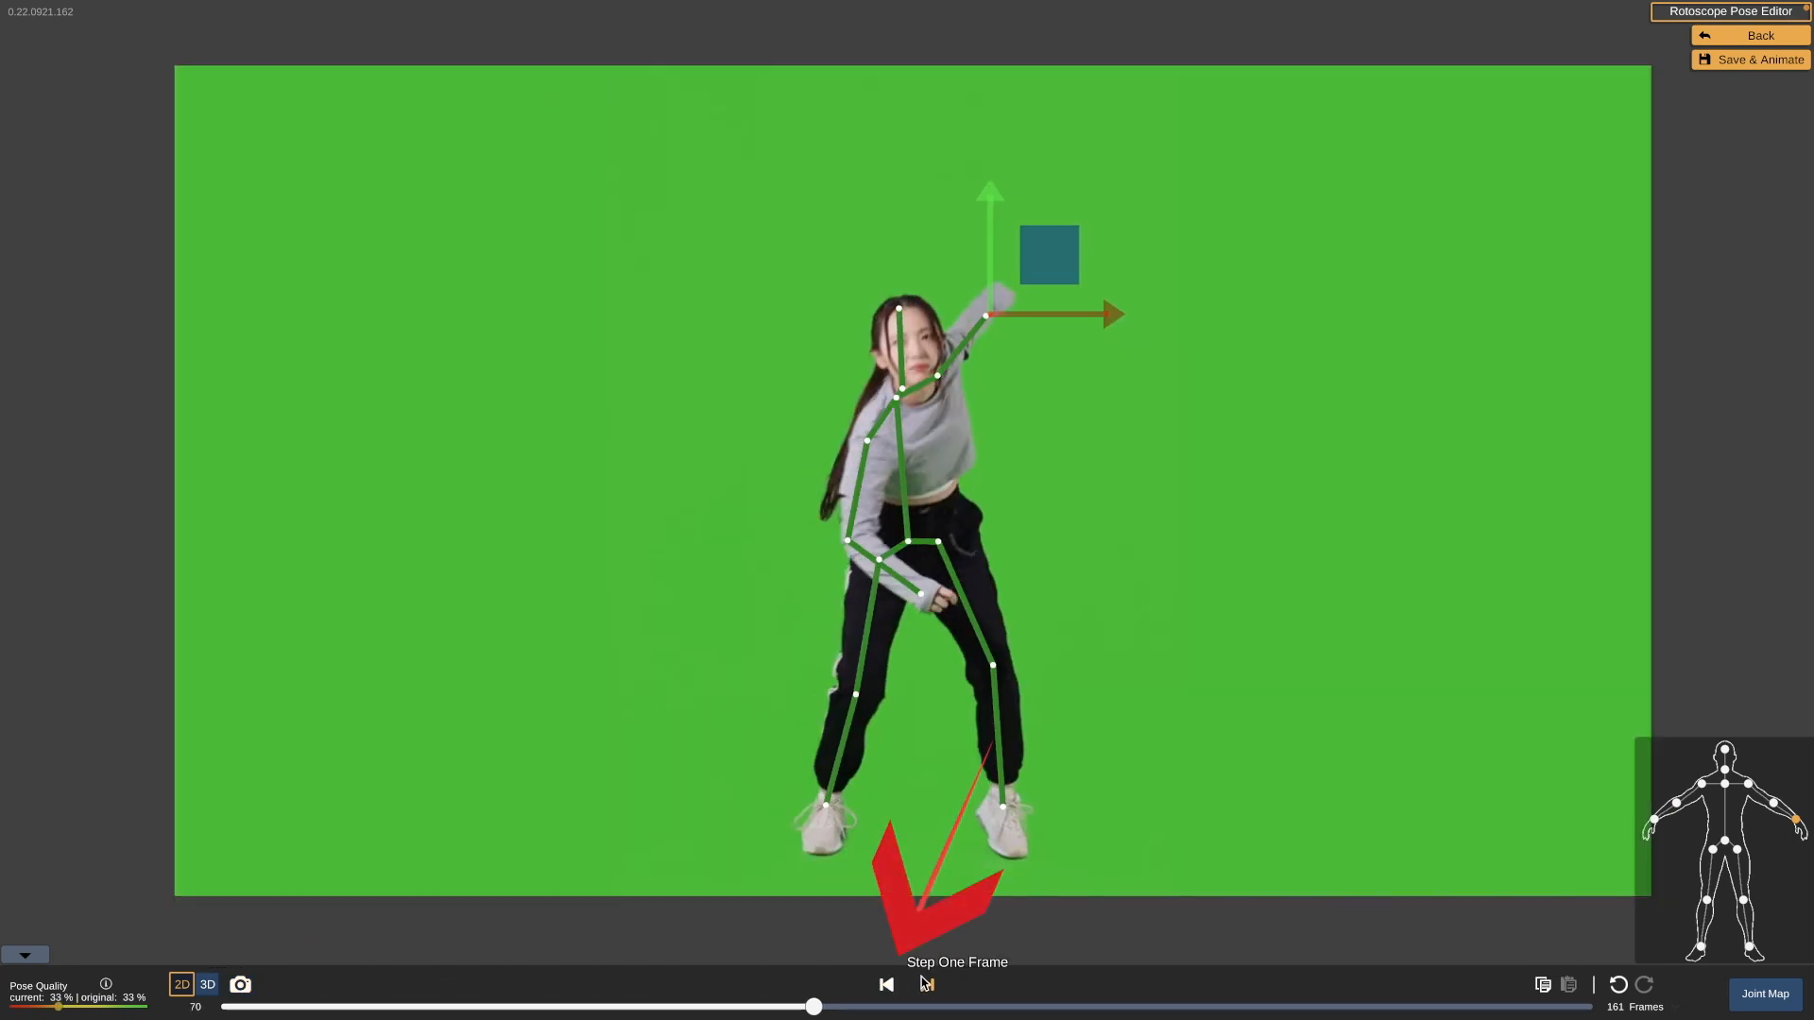
left_click(902, 987)
left_click(903, 988)
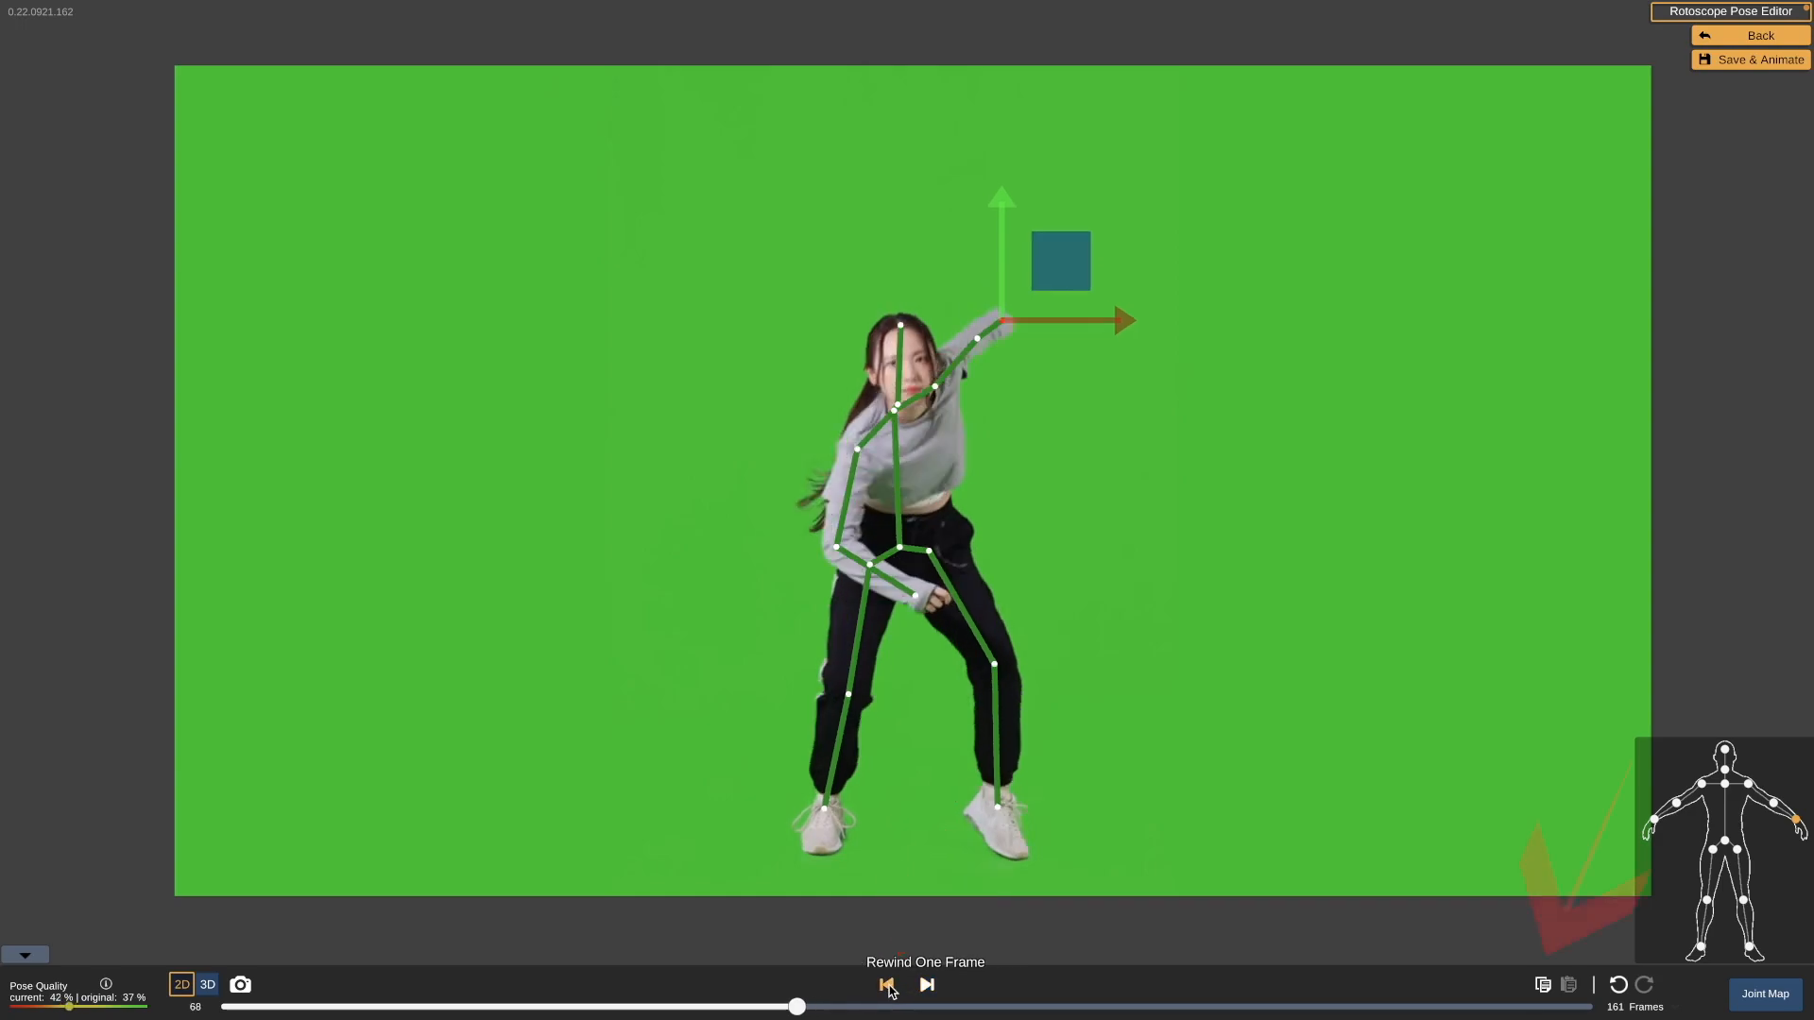
- Copy frame 68's pose and paste it onto frame 69
left_click(1546, 987)
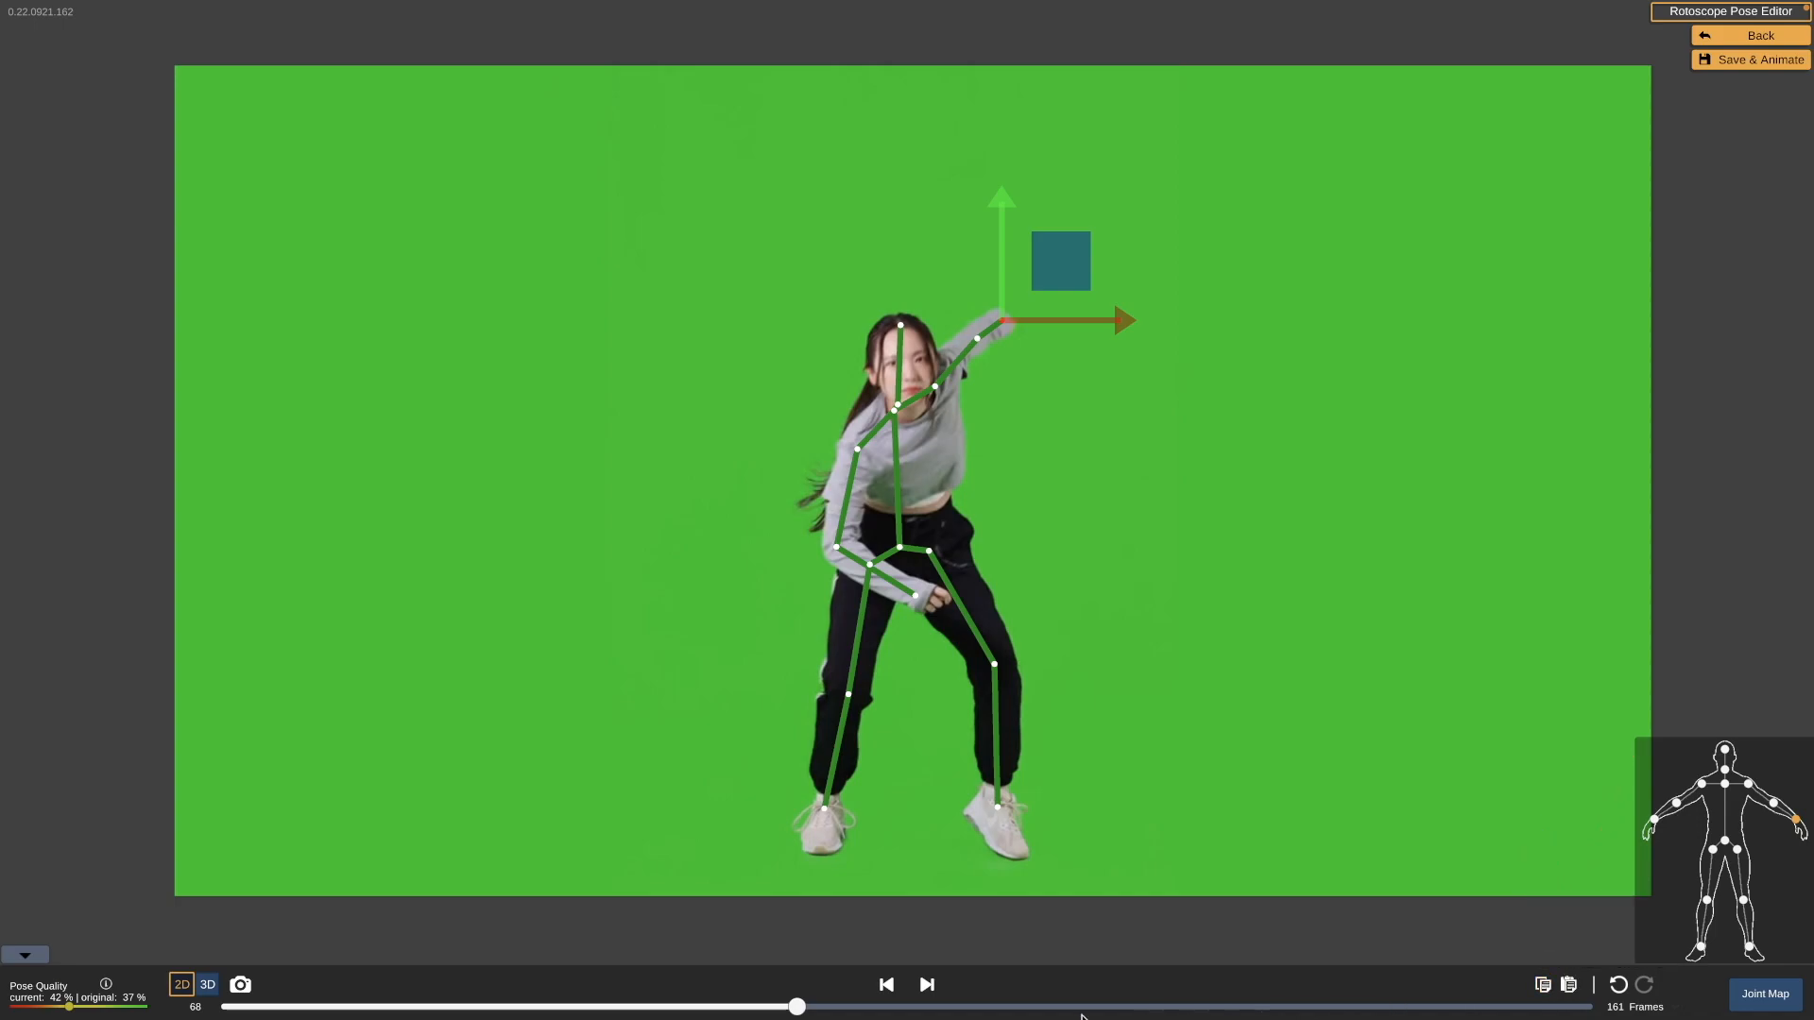
left_click(927, 984)
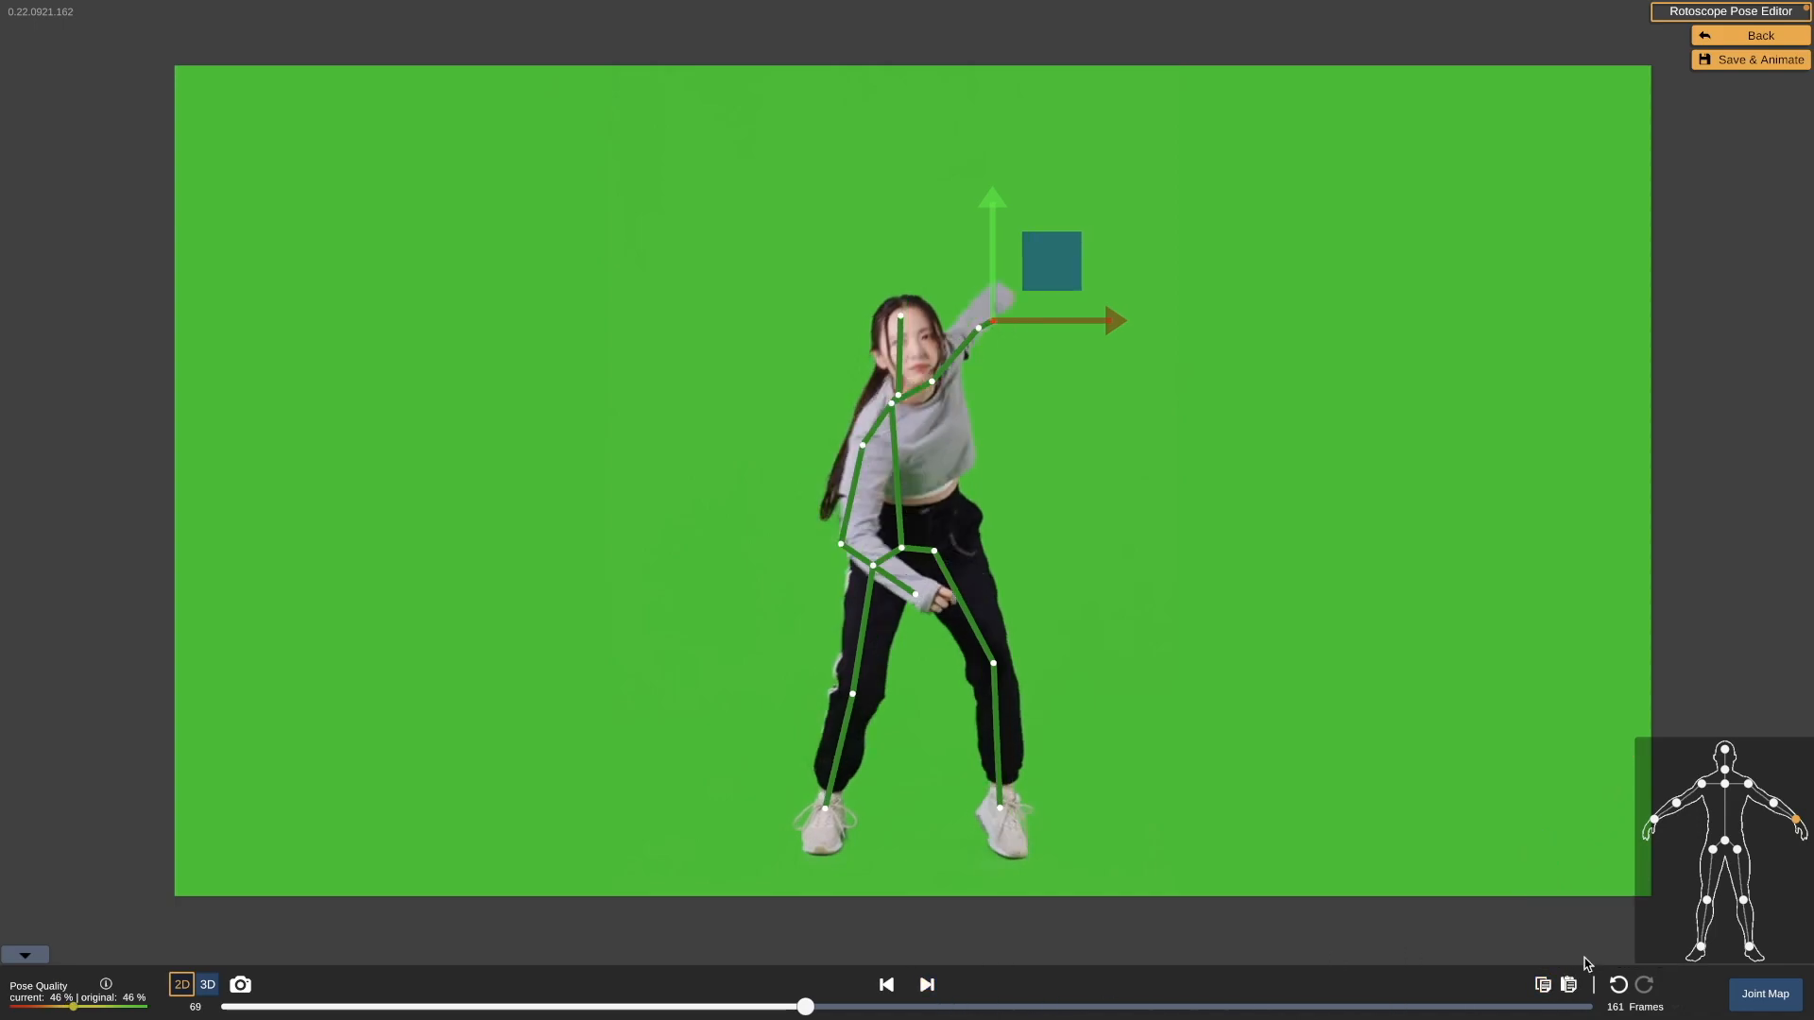
left_click(1570, 987)
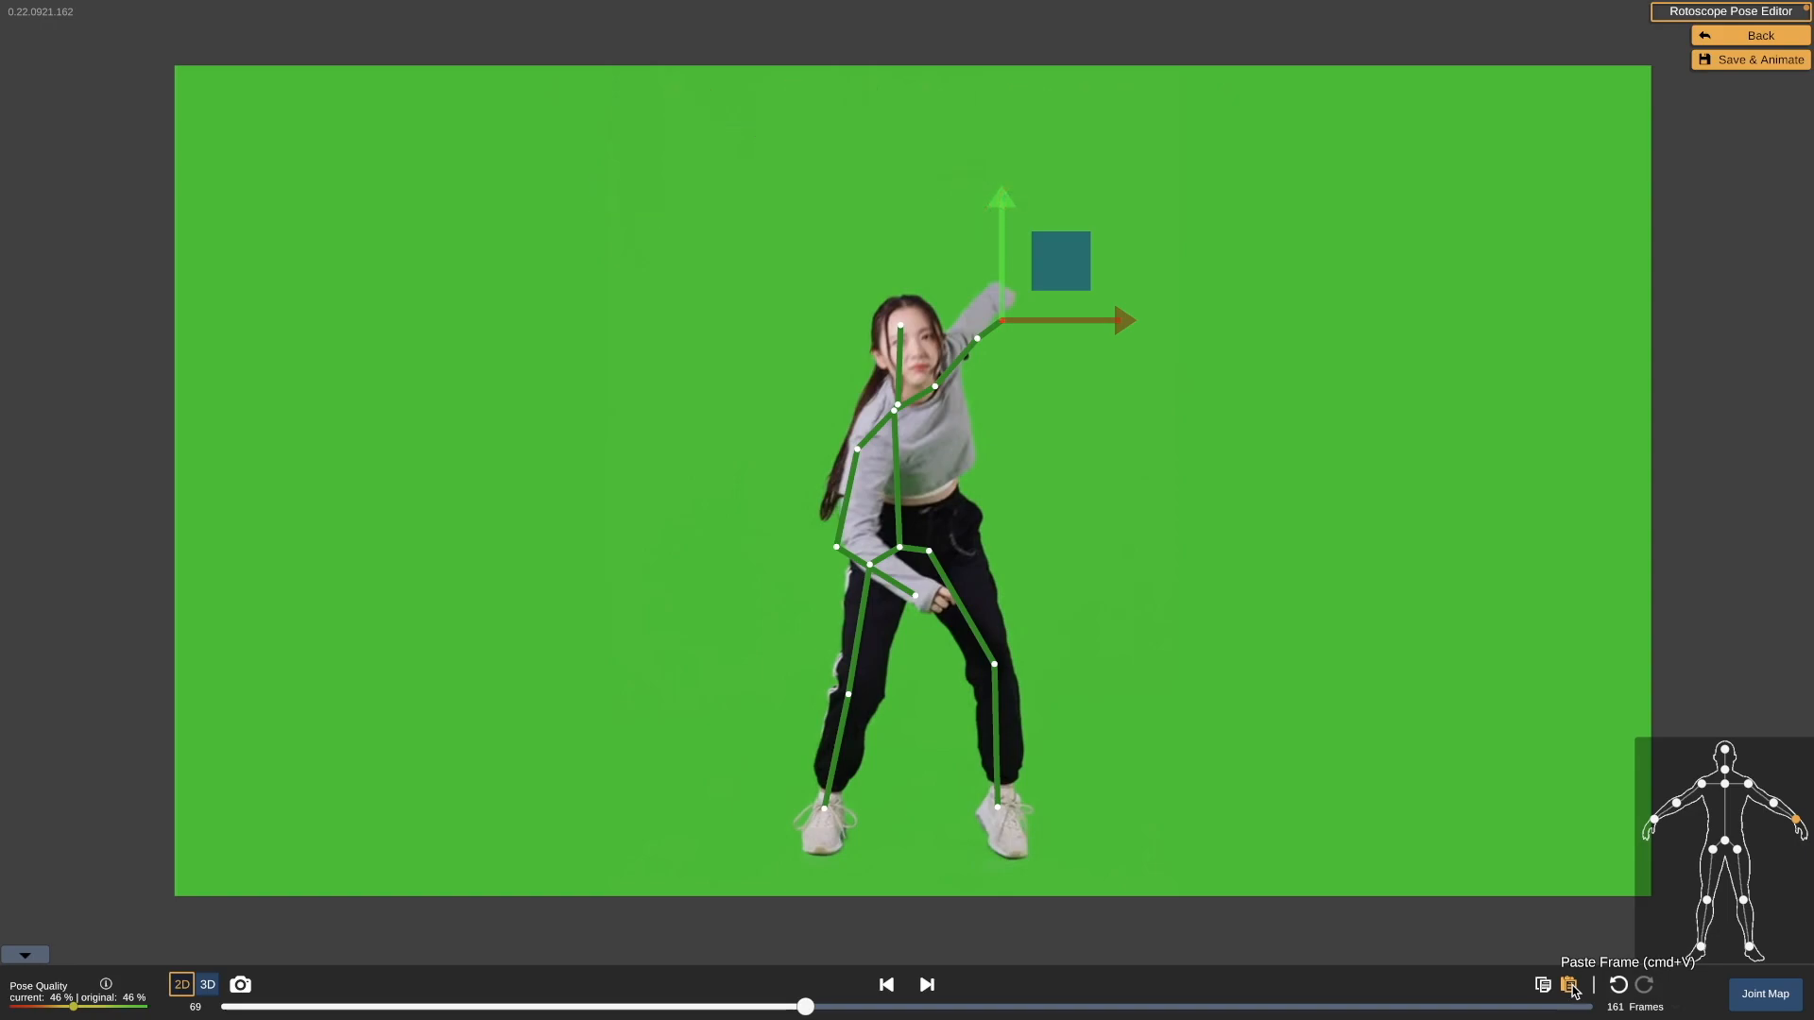
- Undo and redo the pasted pose, undo it again, and step back to frame 68 and forward to frame 69
left_click(1619, 986)
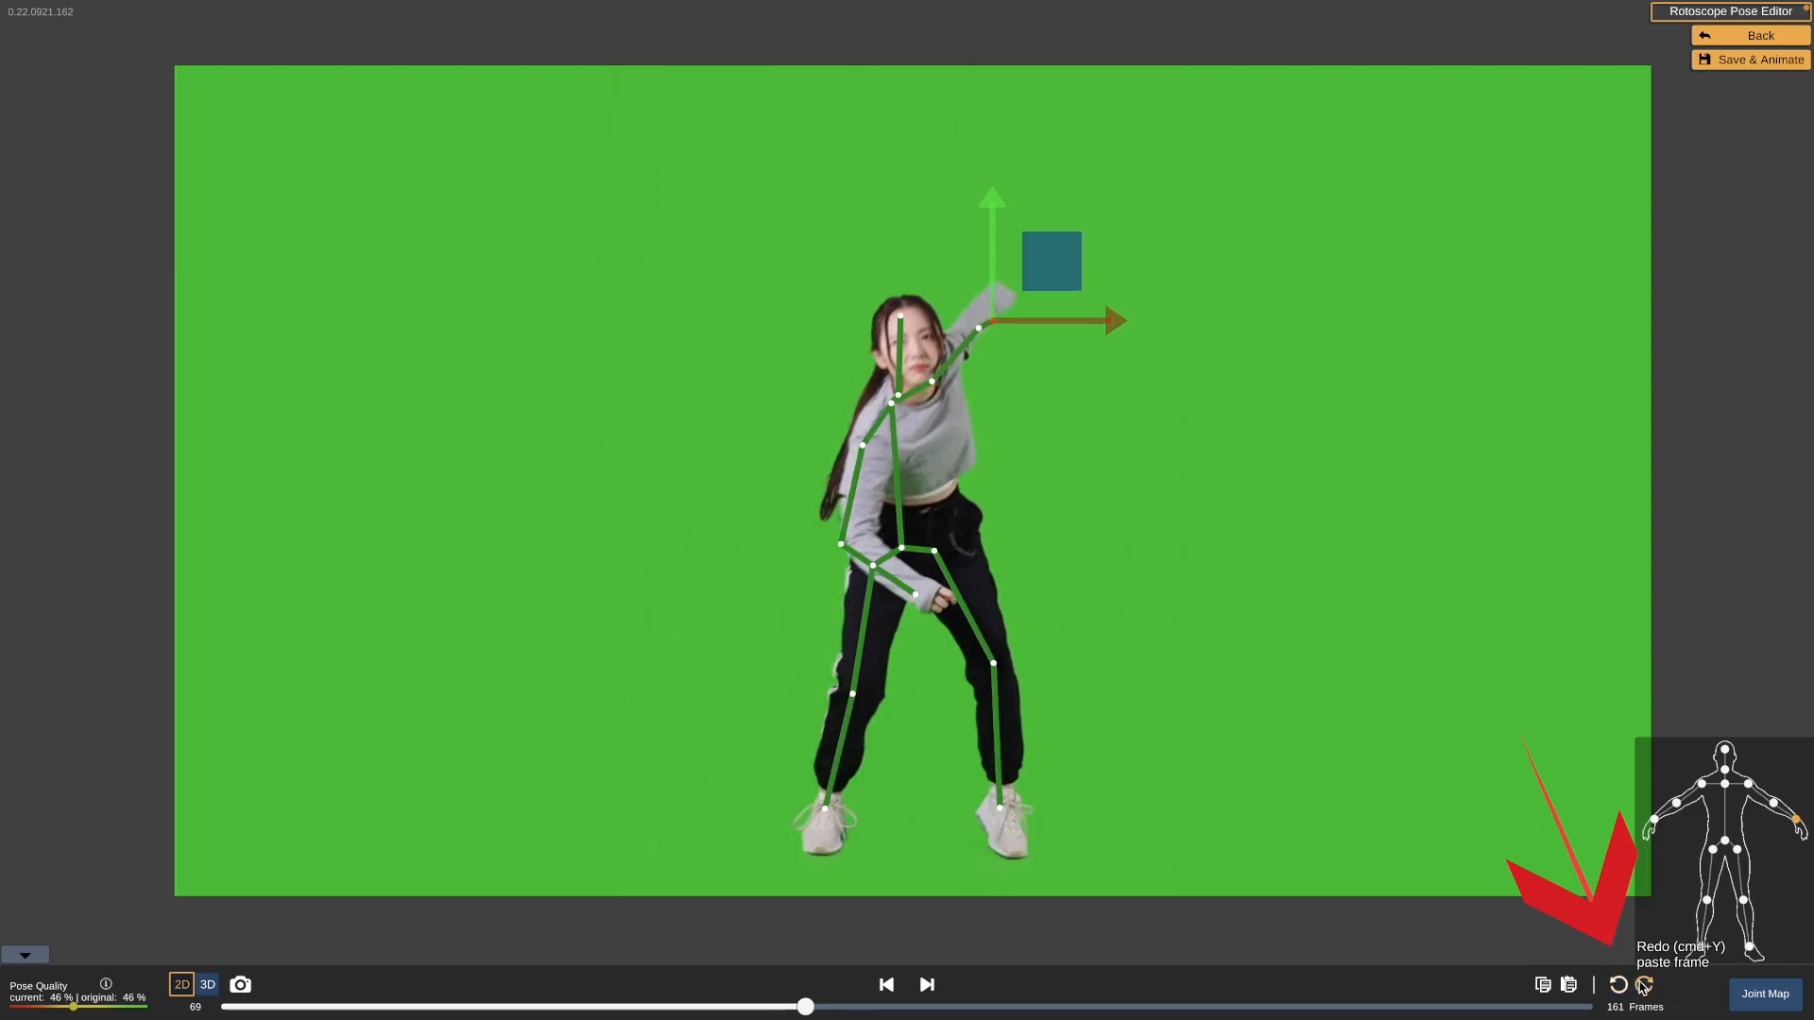
left_click(1644, 986)
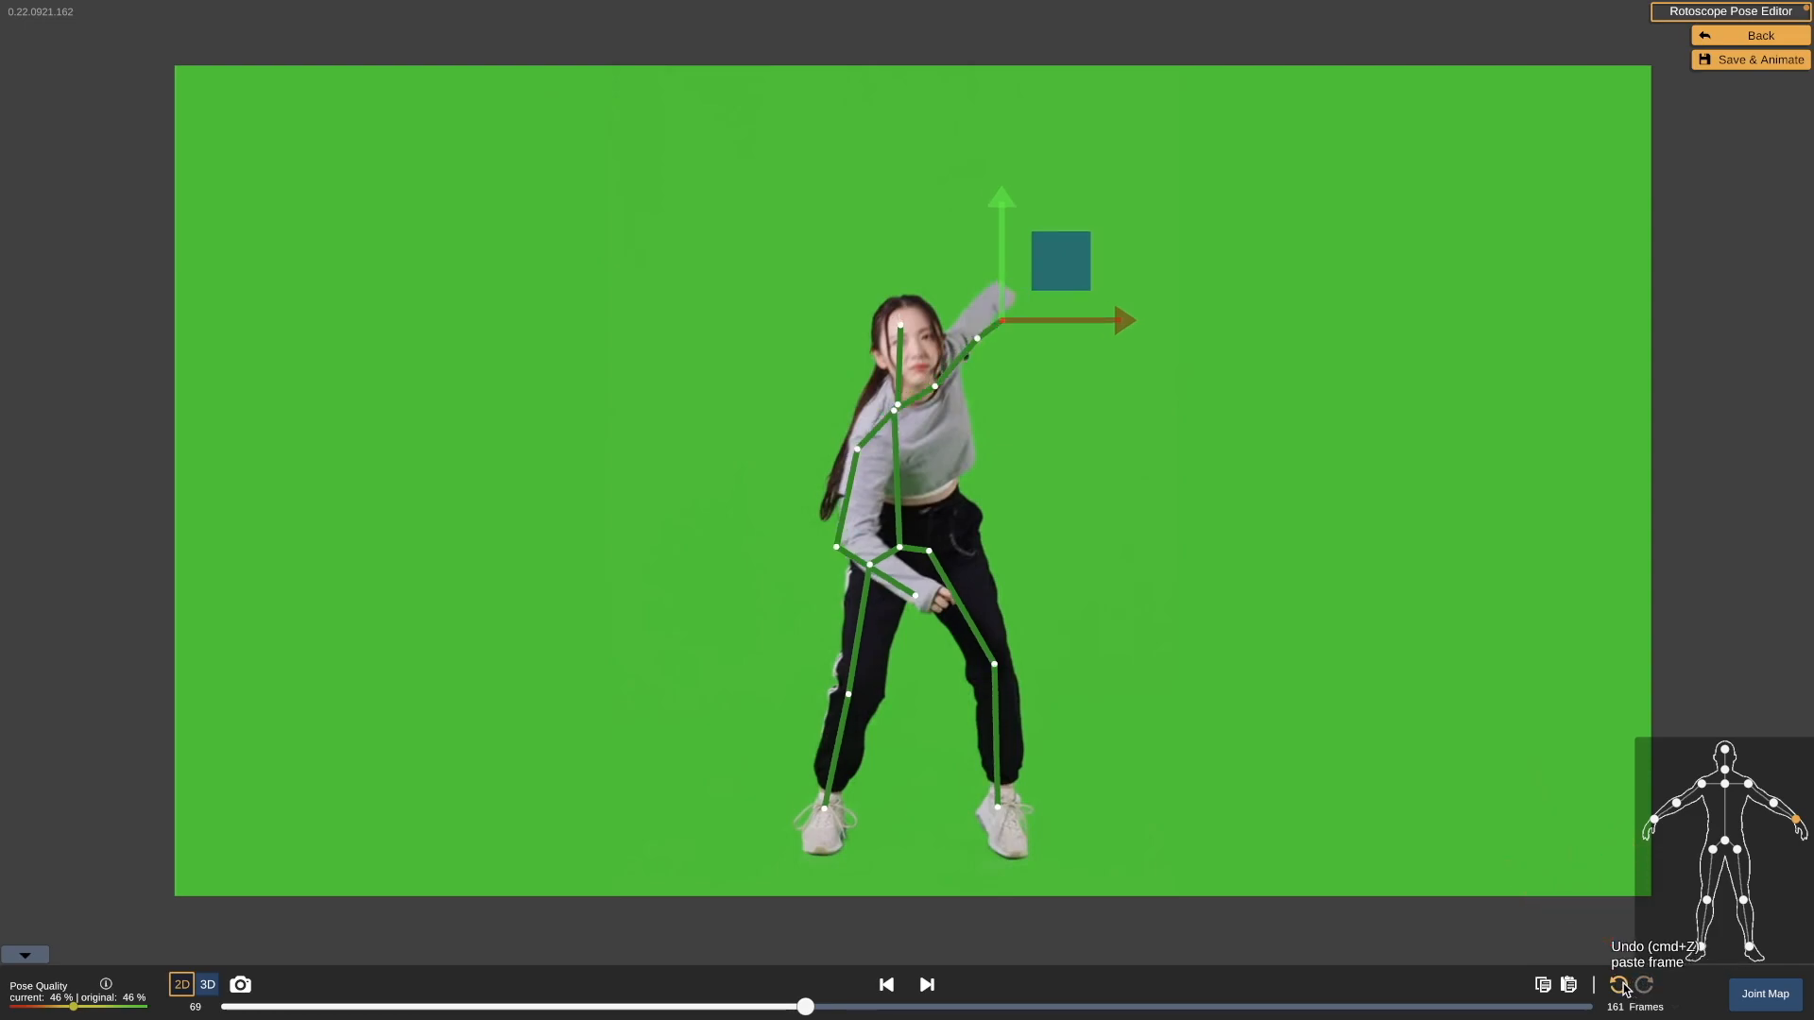
left_click(1619, 985)
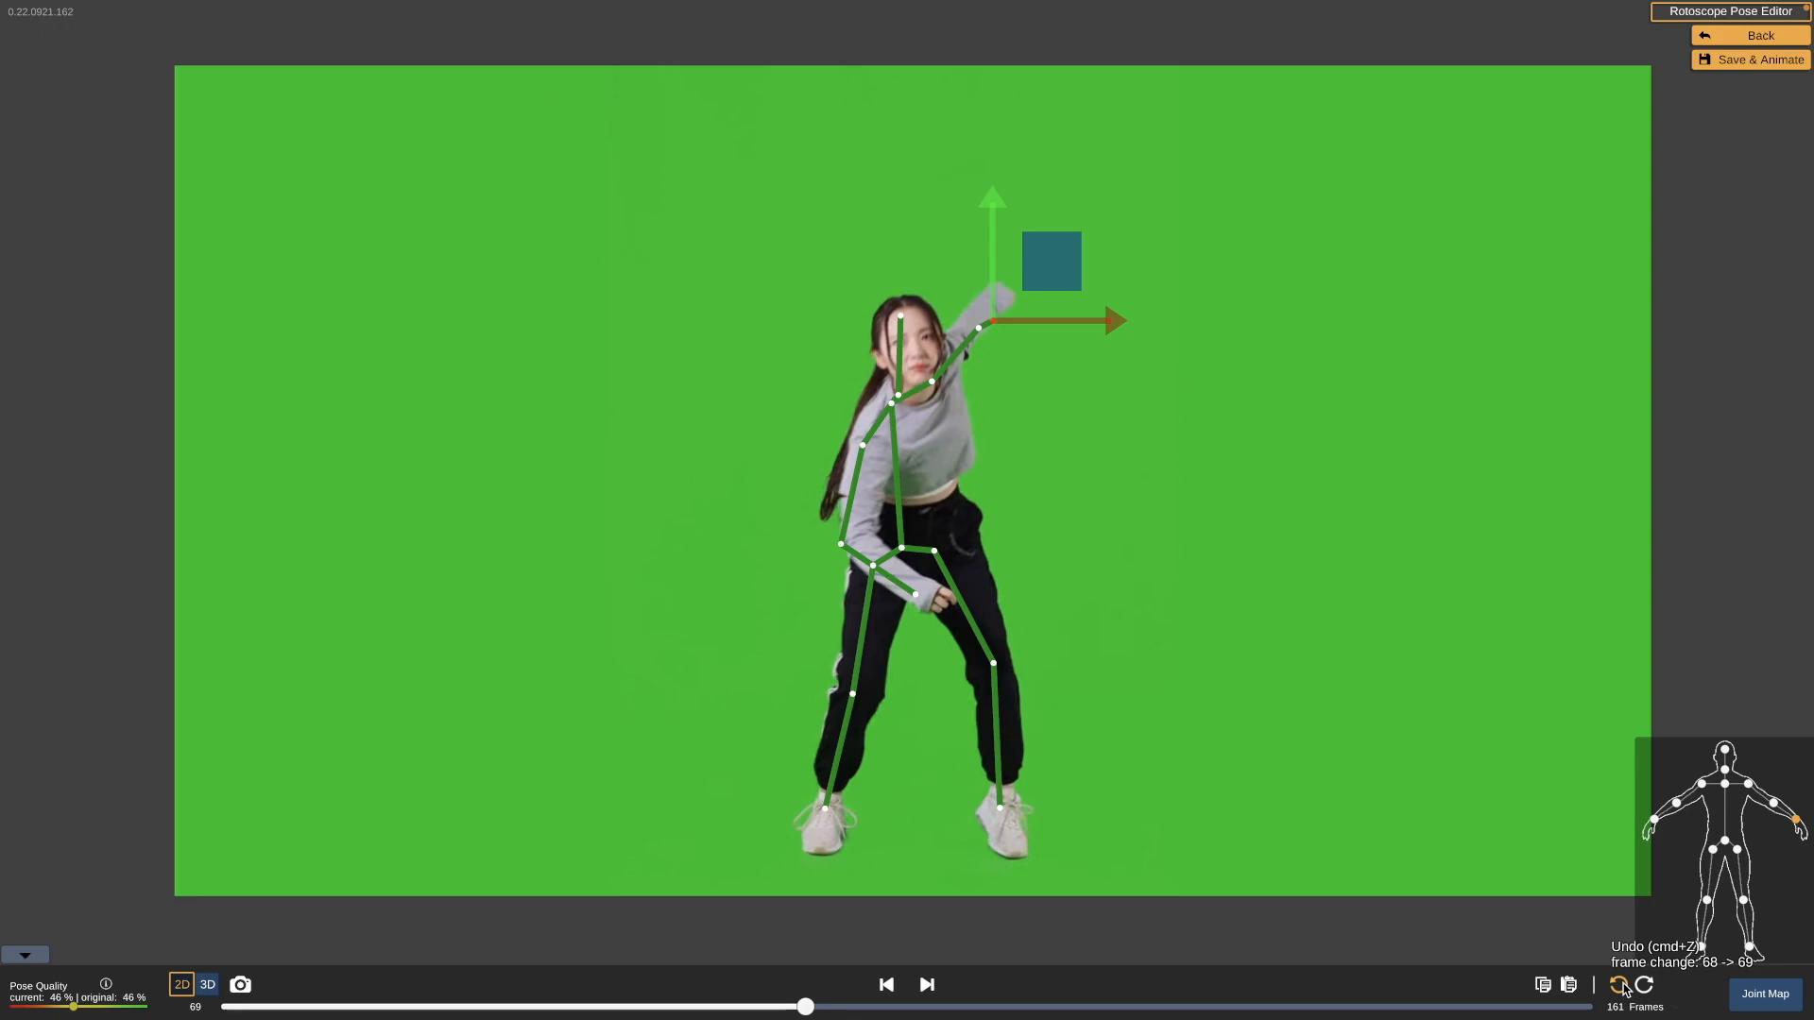
left_click(1619, 985)
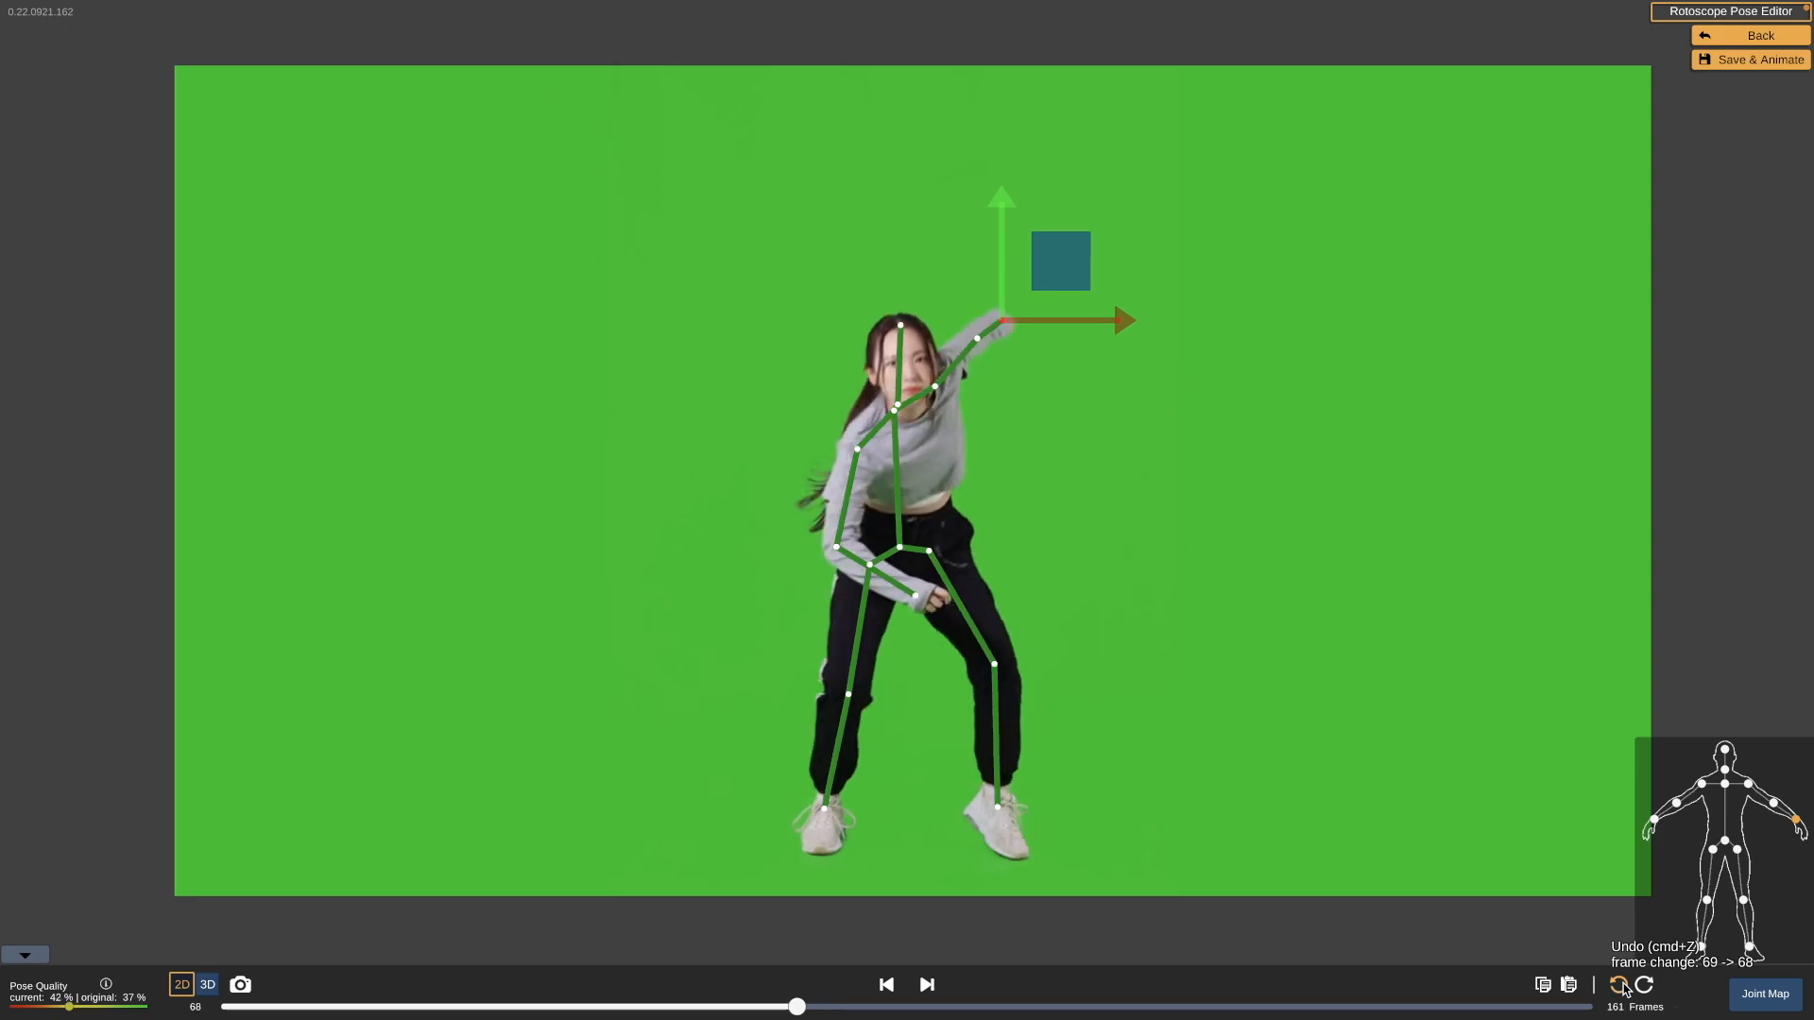
left_click(1620, 986)
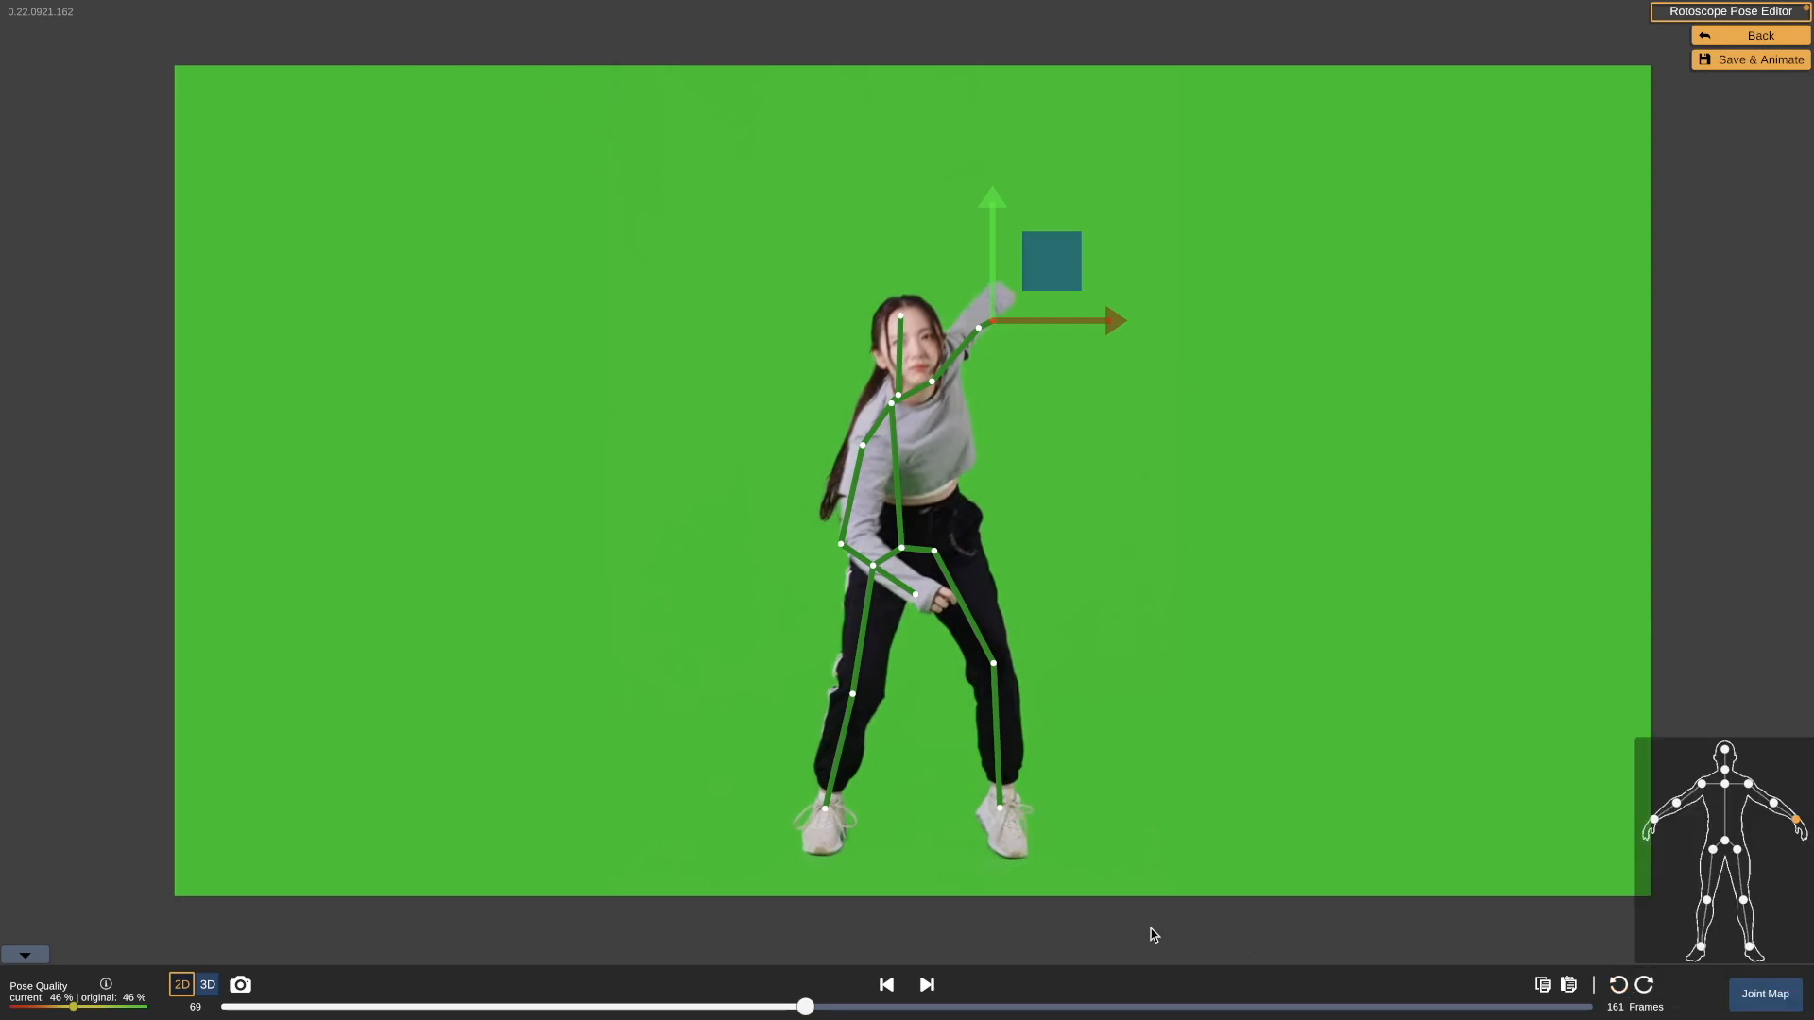
- On frame 69, move the raised arm's wrist joint up onto the hand and its elbow joint slightly inward along the arm
left_click(1056, 284)
mouse_move(1056, 284)
left_mouse_down()
mouse_move(1056, 257)
mouse_move(1022, 284)
left_mouse_up()
left_click(979, 333)
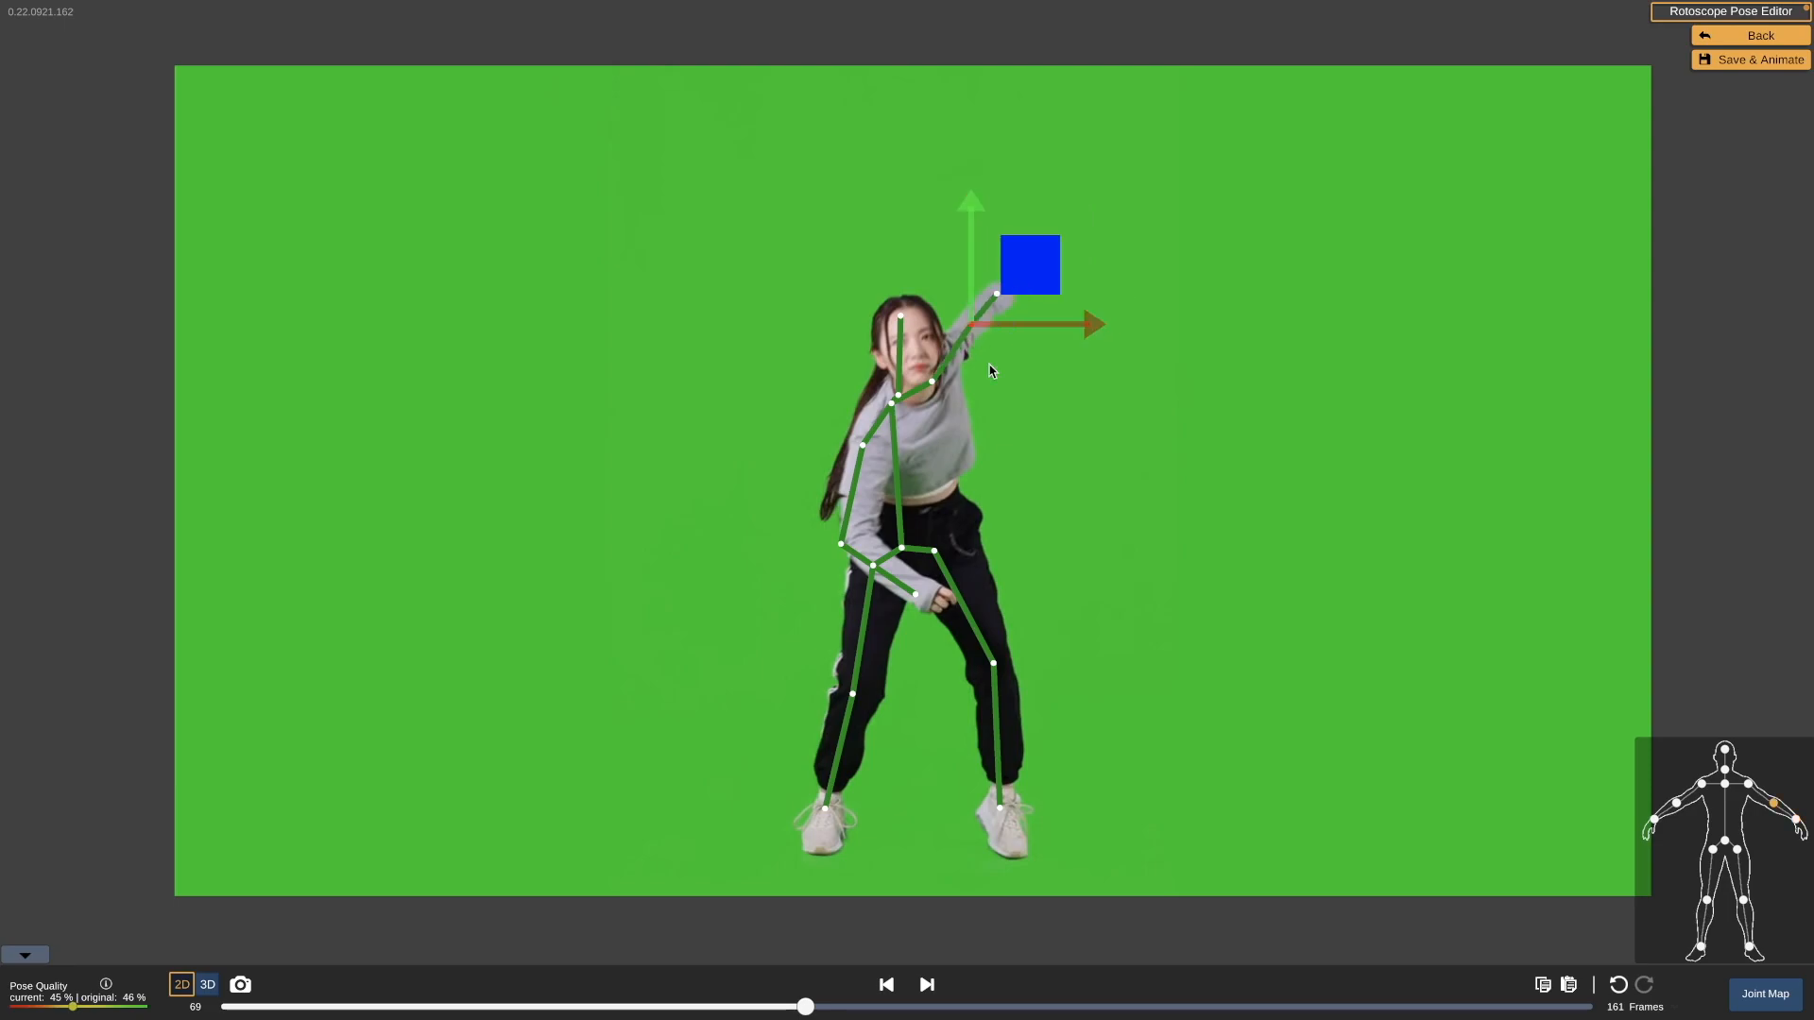
- On frames 70 and 71, move the raised arm's wrist joint up onto the dancer's hand
left_click(927, 985)
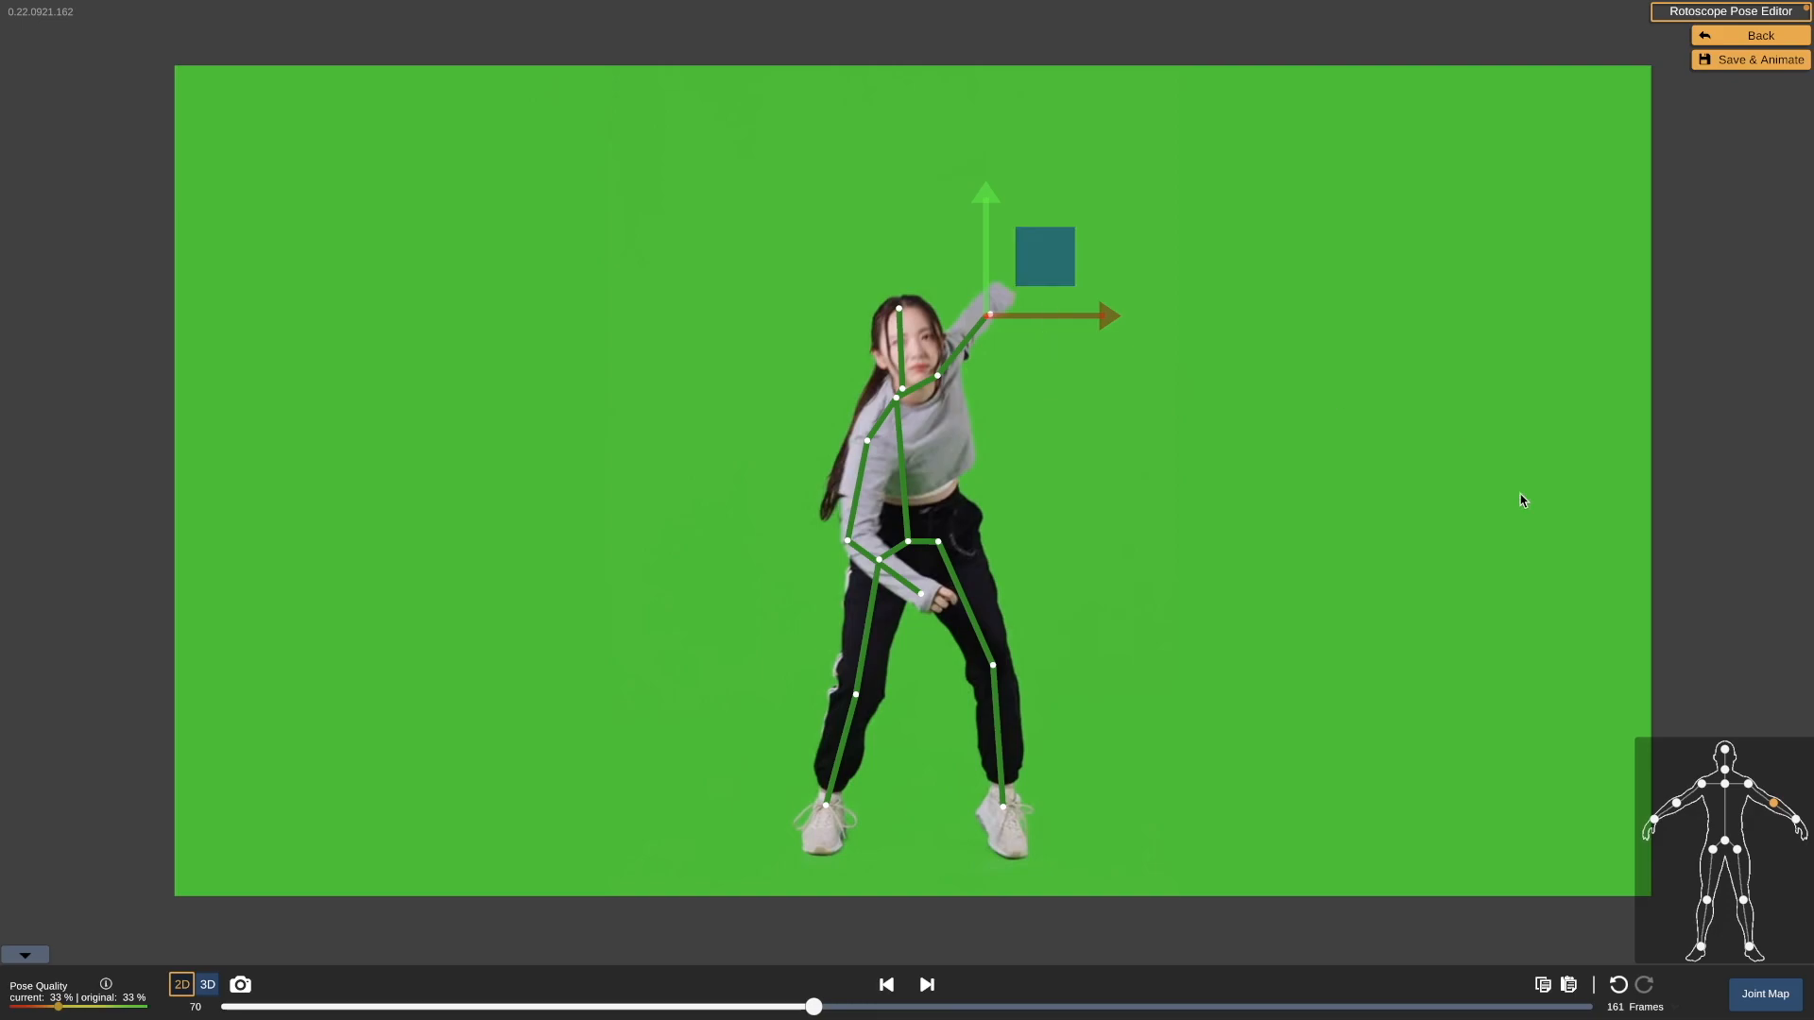
left_click(1799, 826)
left_click_drag(1040, 249, 1046, 234)
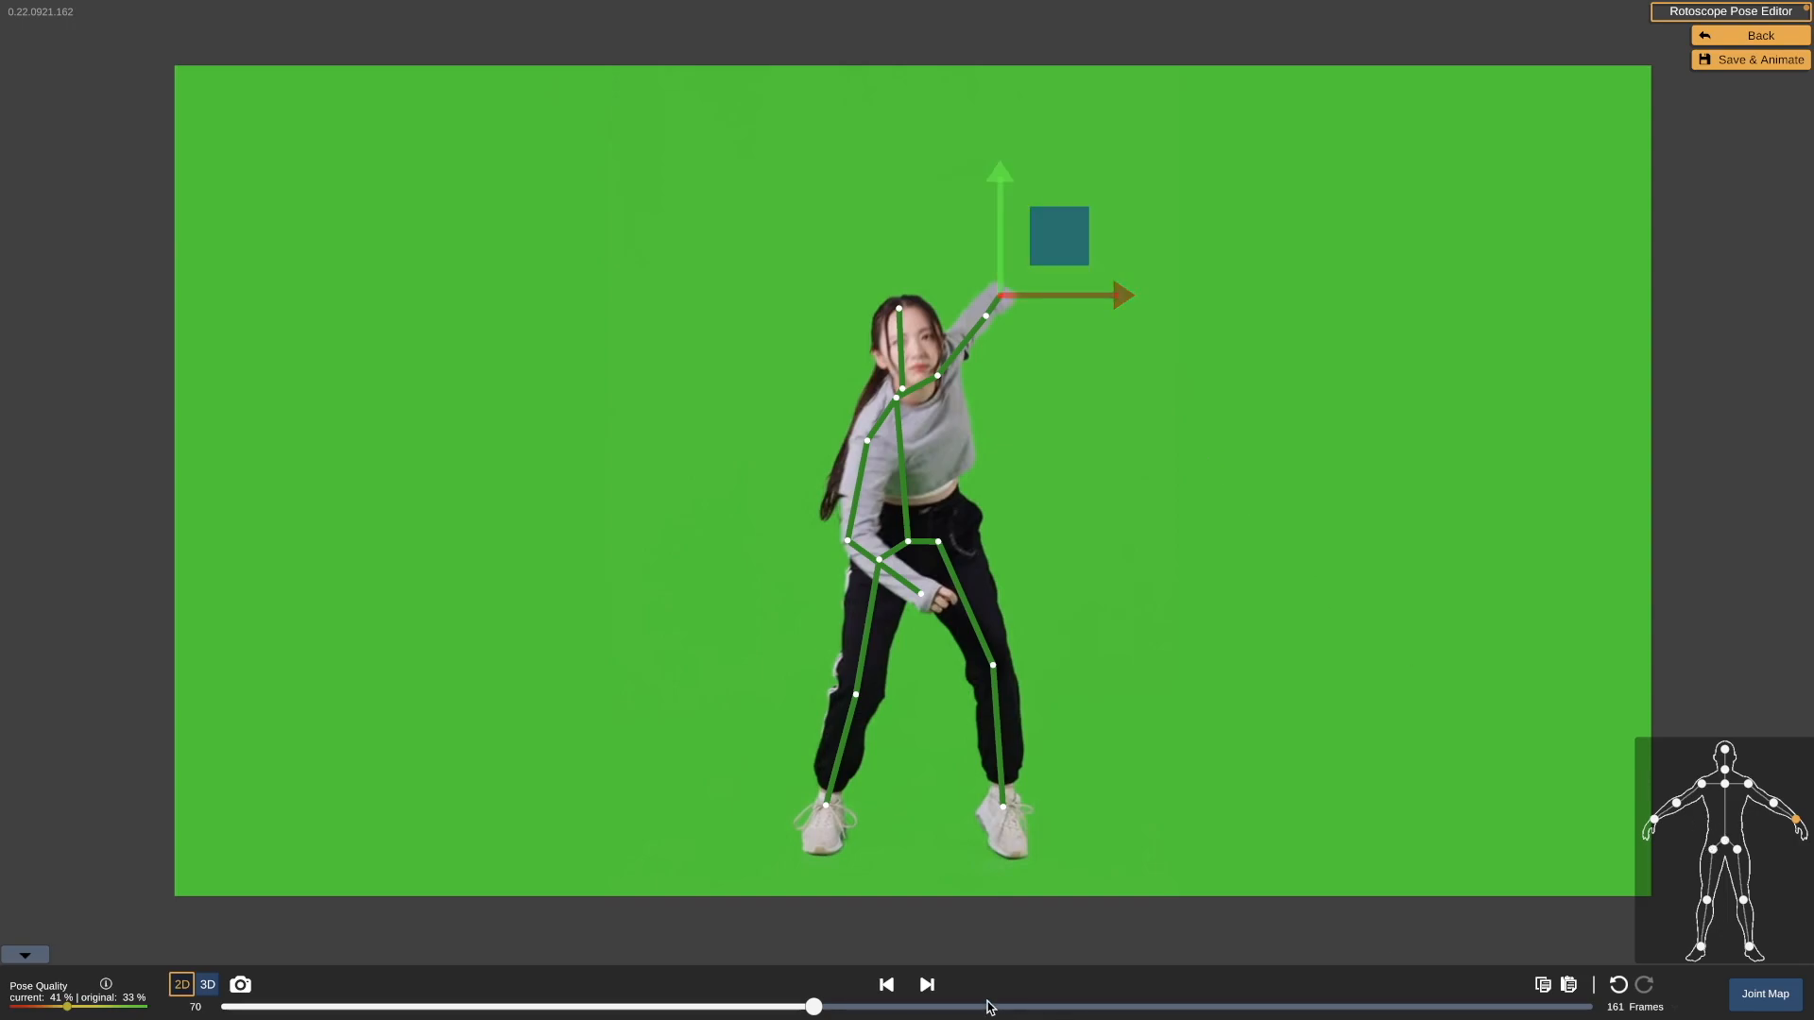
left_click(927, 985)
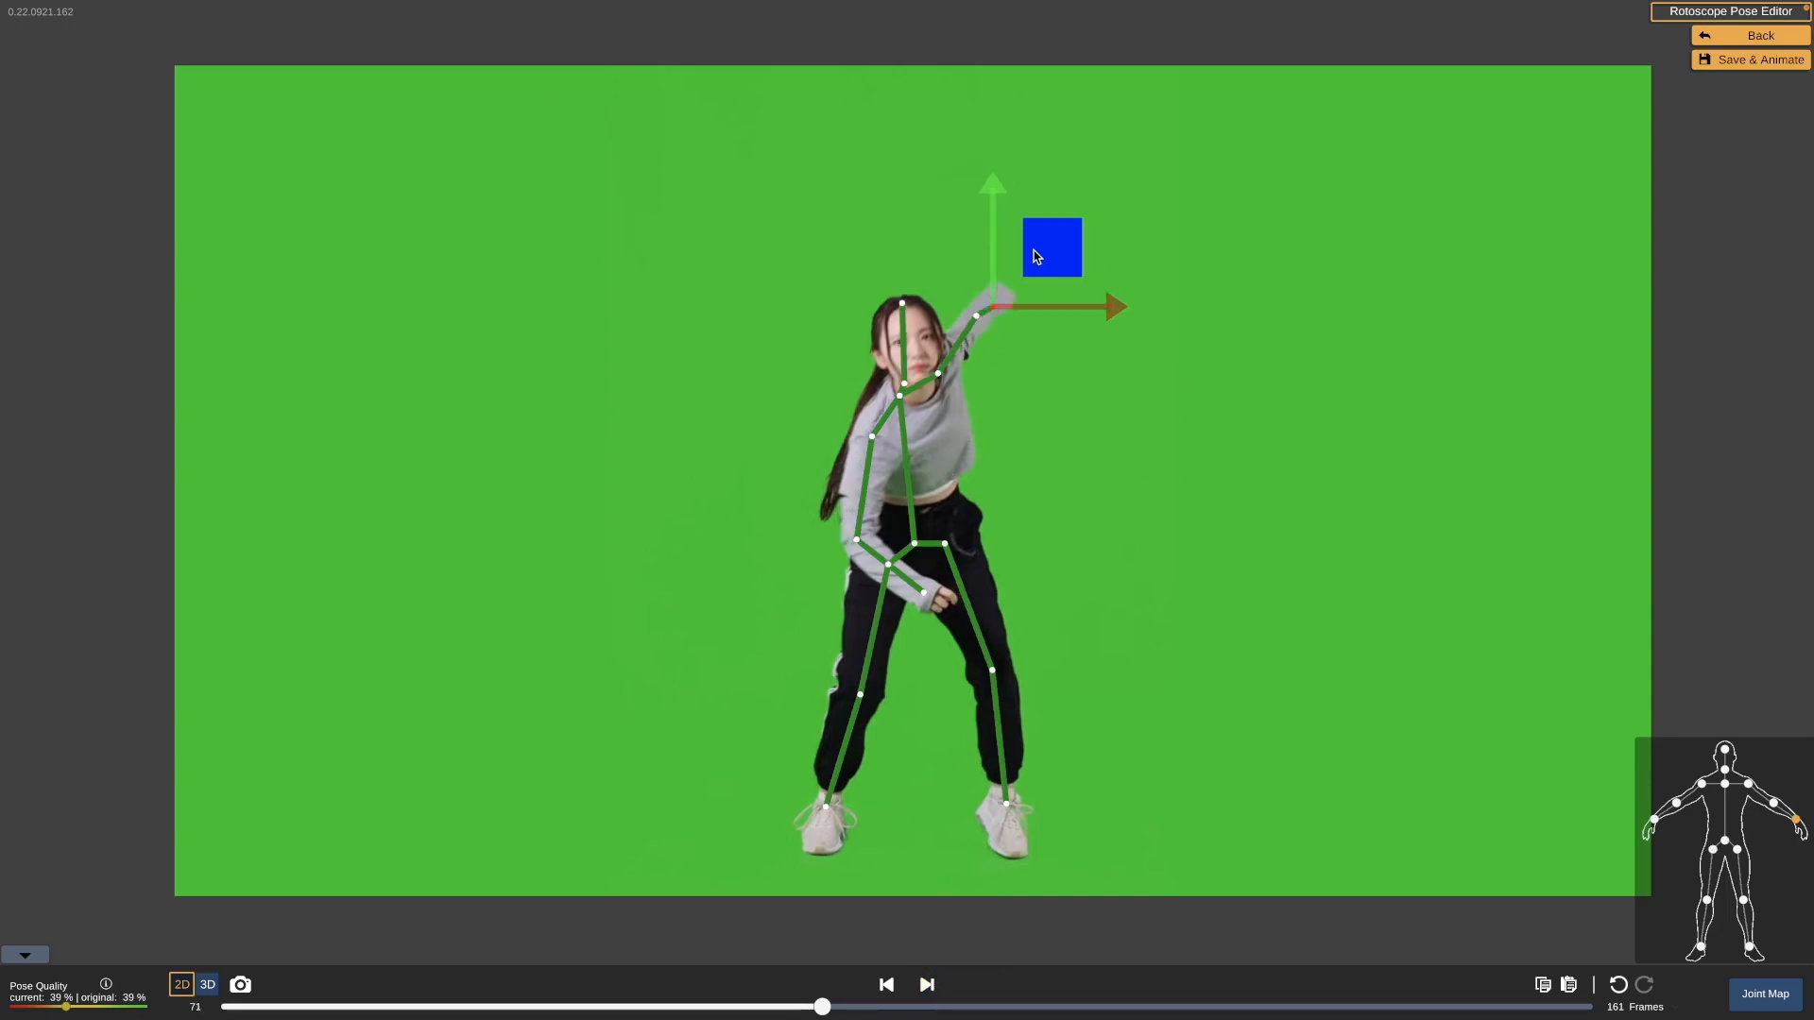
mouse_move(1065, 263)
left_mouse_down()
mouse_move(1045, 259)
mouse_move(1058, 242)
left_mouse_up()
- Align the raised arm's wrist joint with the dancer's hand on frames 72, 73 and 74
left_click(938, 984)
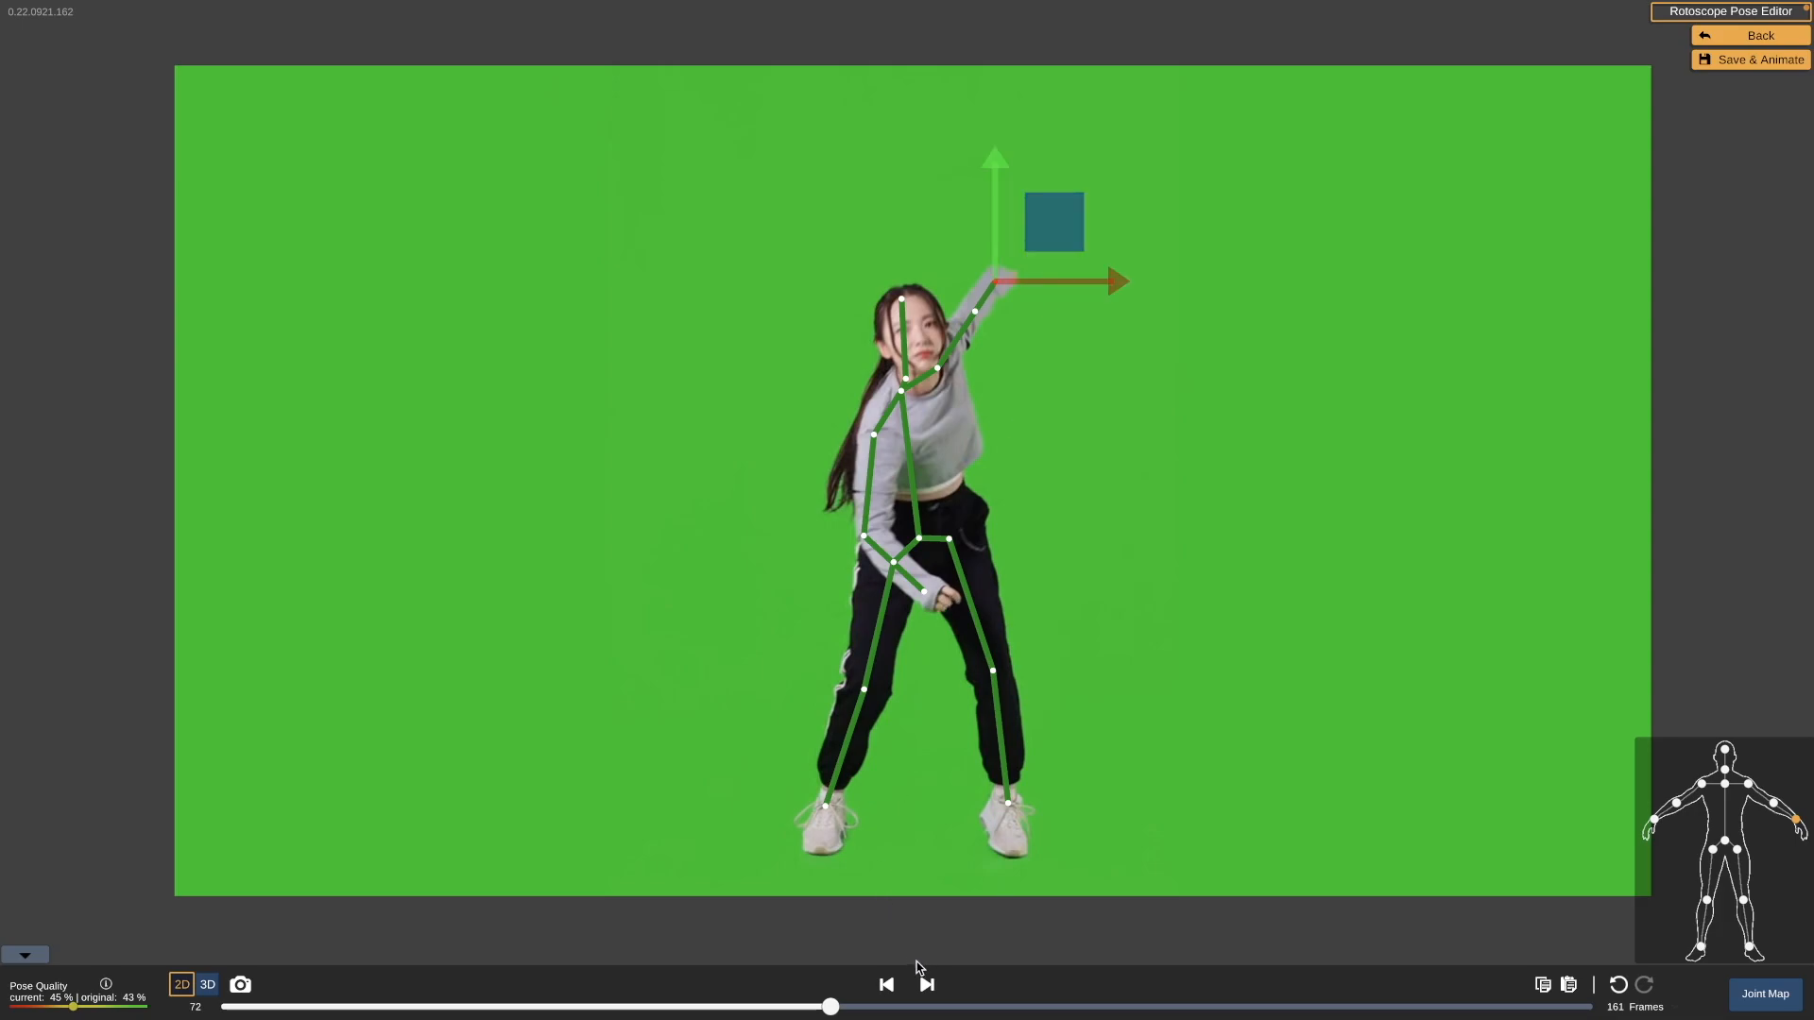
left_click(927, 984)
left_click_drag(1030, 256, 1054, 226)
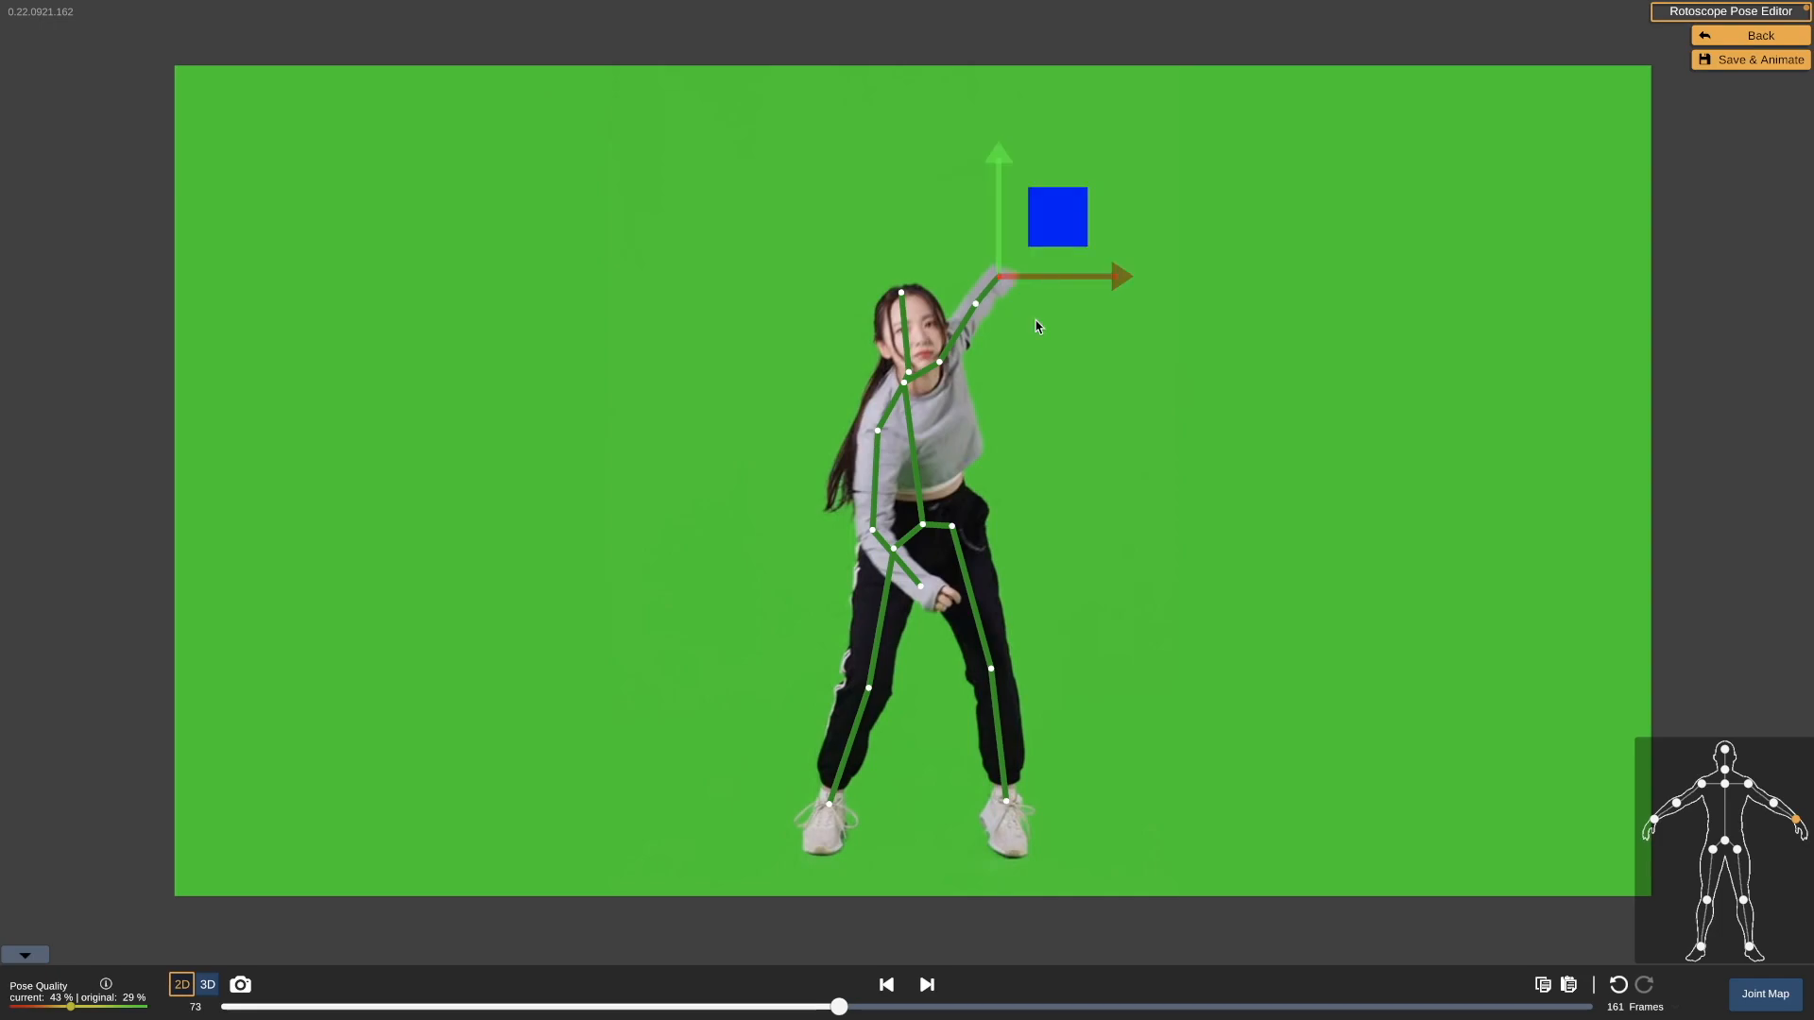
left_click(927, 985)
left_click_drag(990, 309, 1047, 203)
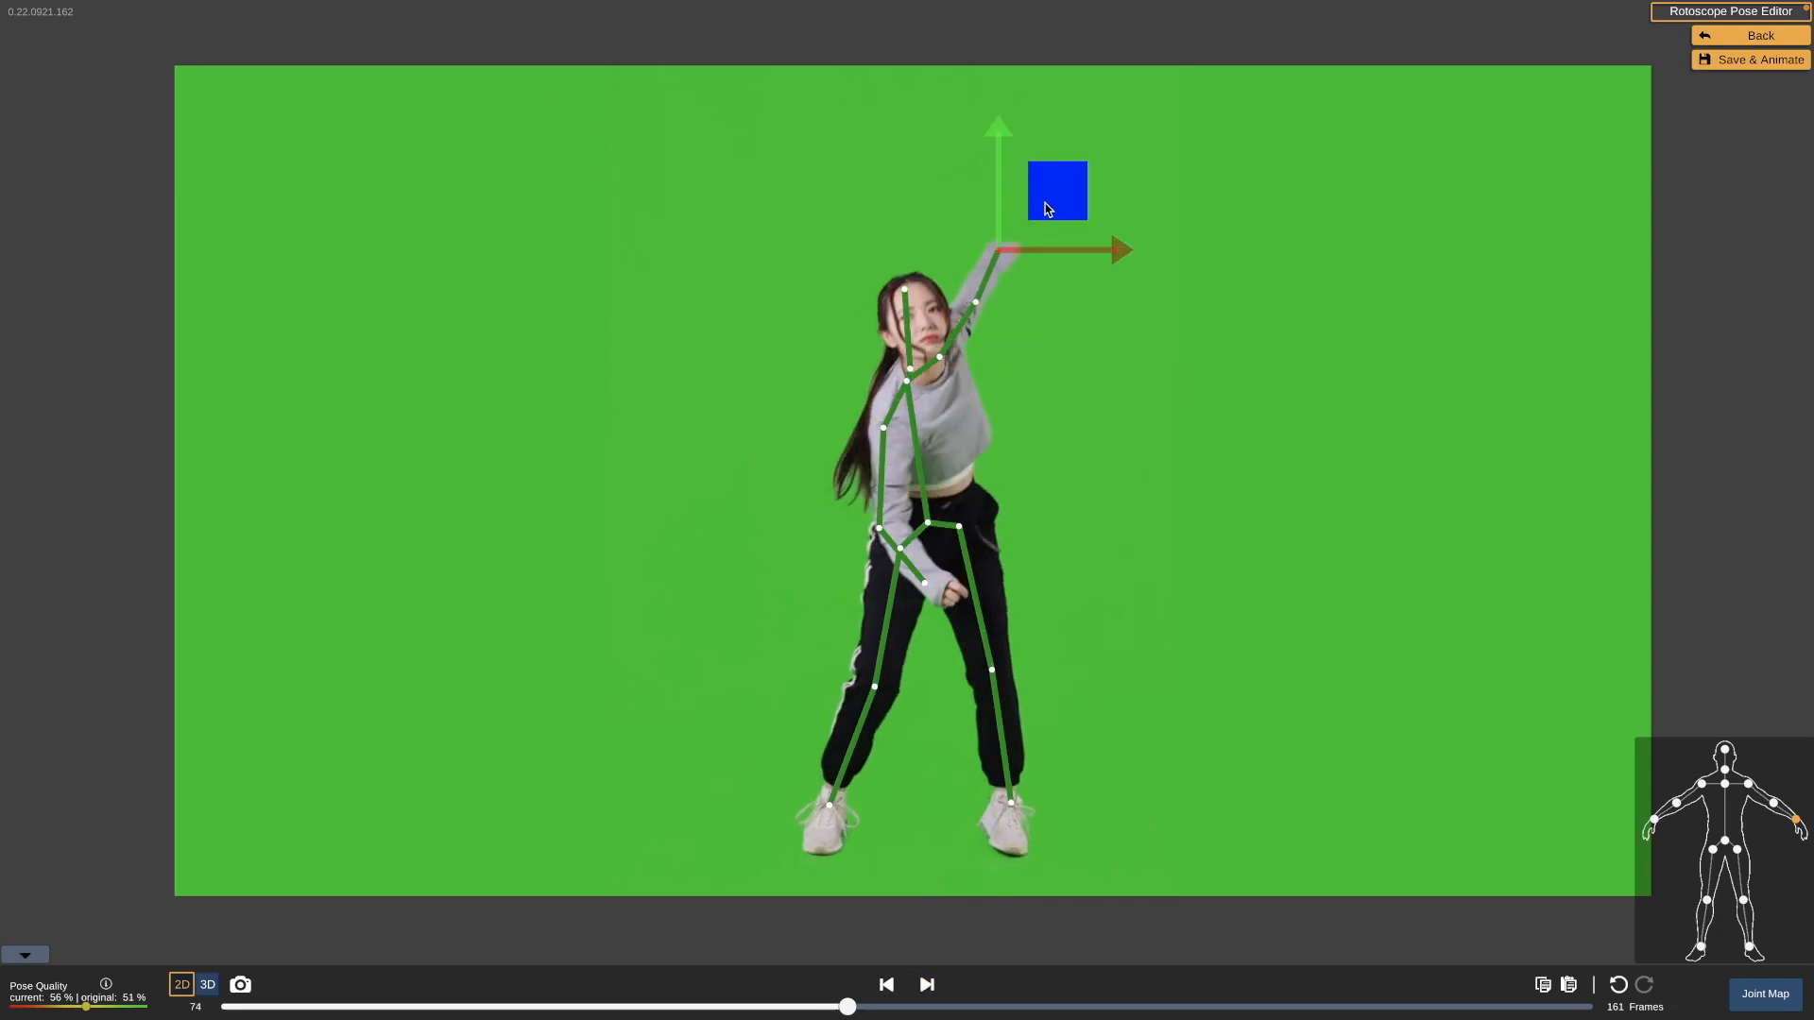
- Move the raised arm's wrist joint up and outward to the hand on frames 75, 76 and 77
left_click(927, 985)
left_click_drag(989, 305, 1047, 220)
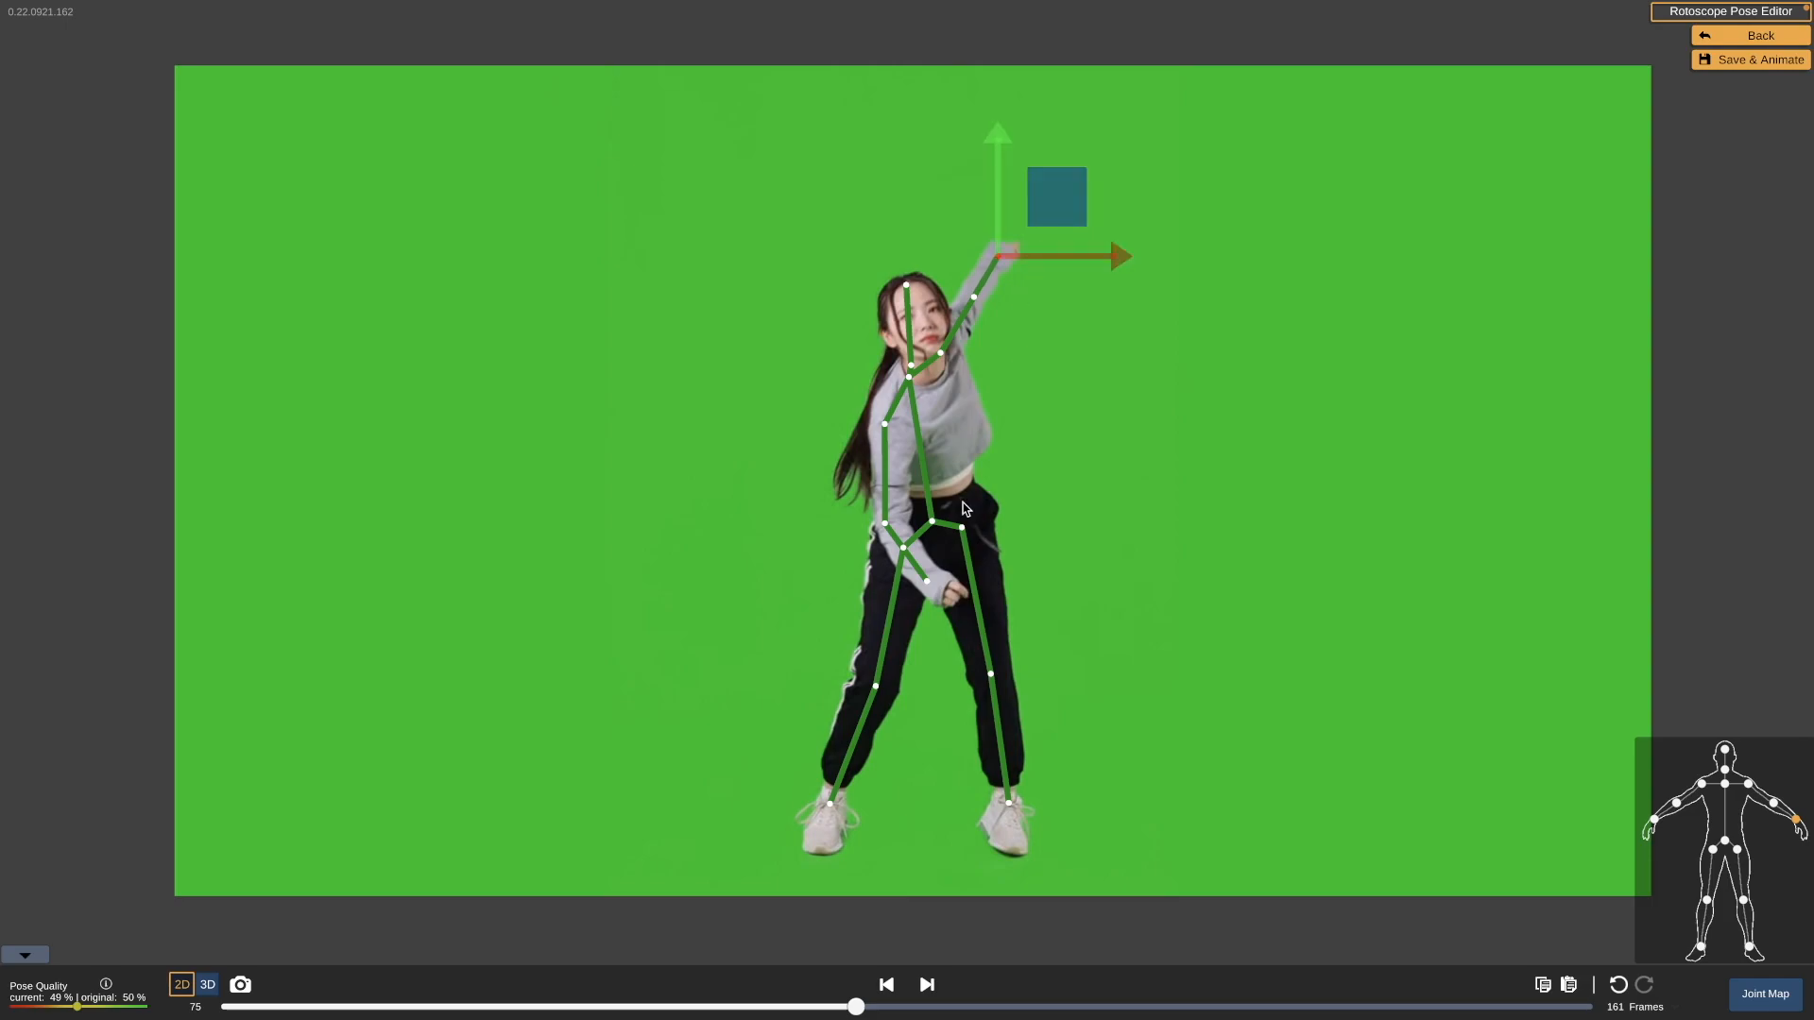
left_click(927, 985)
left_click_drag(1000, 275, 1058, 212)
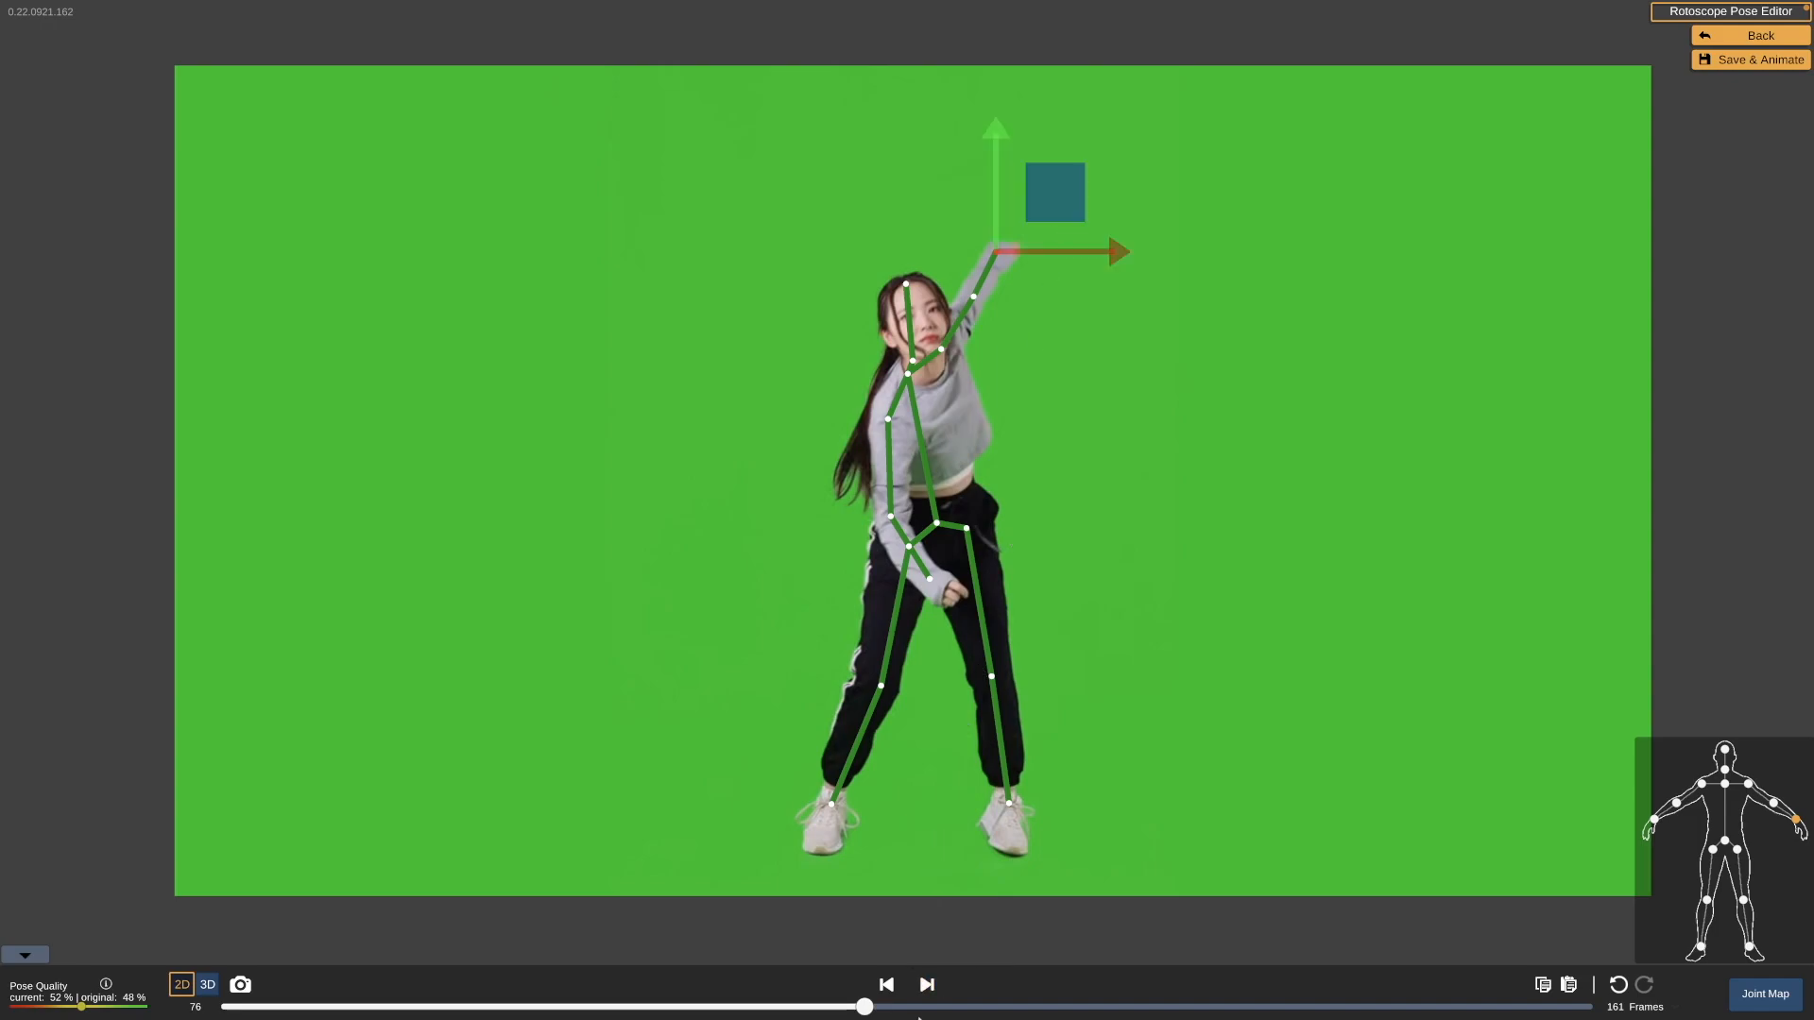
left_click(923, 988)
left_click_drag(1020, 244, 1049, 204)
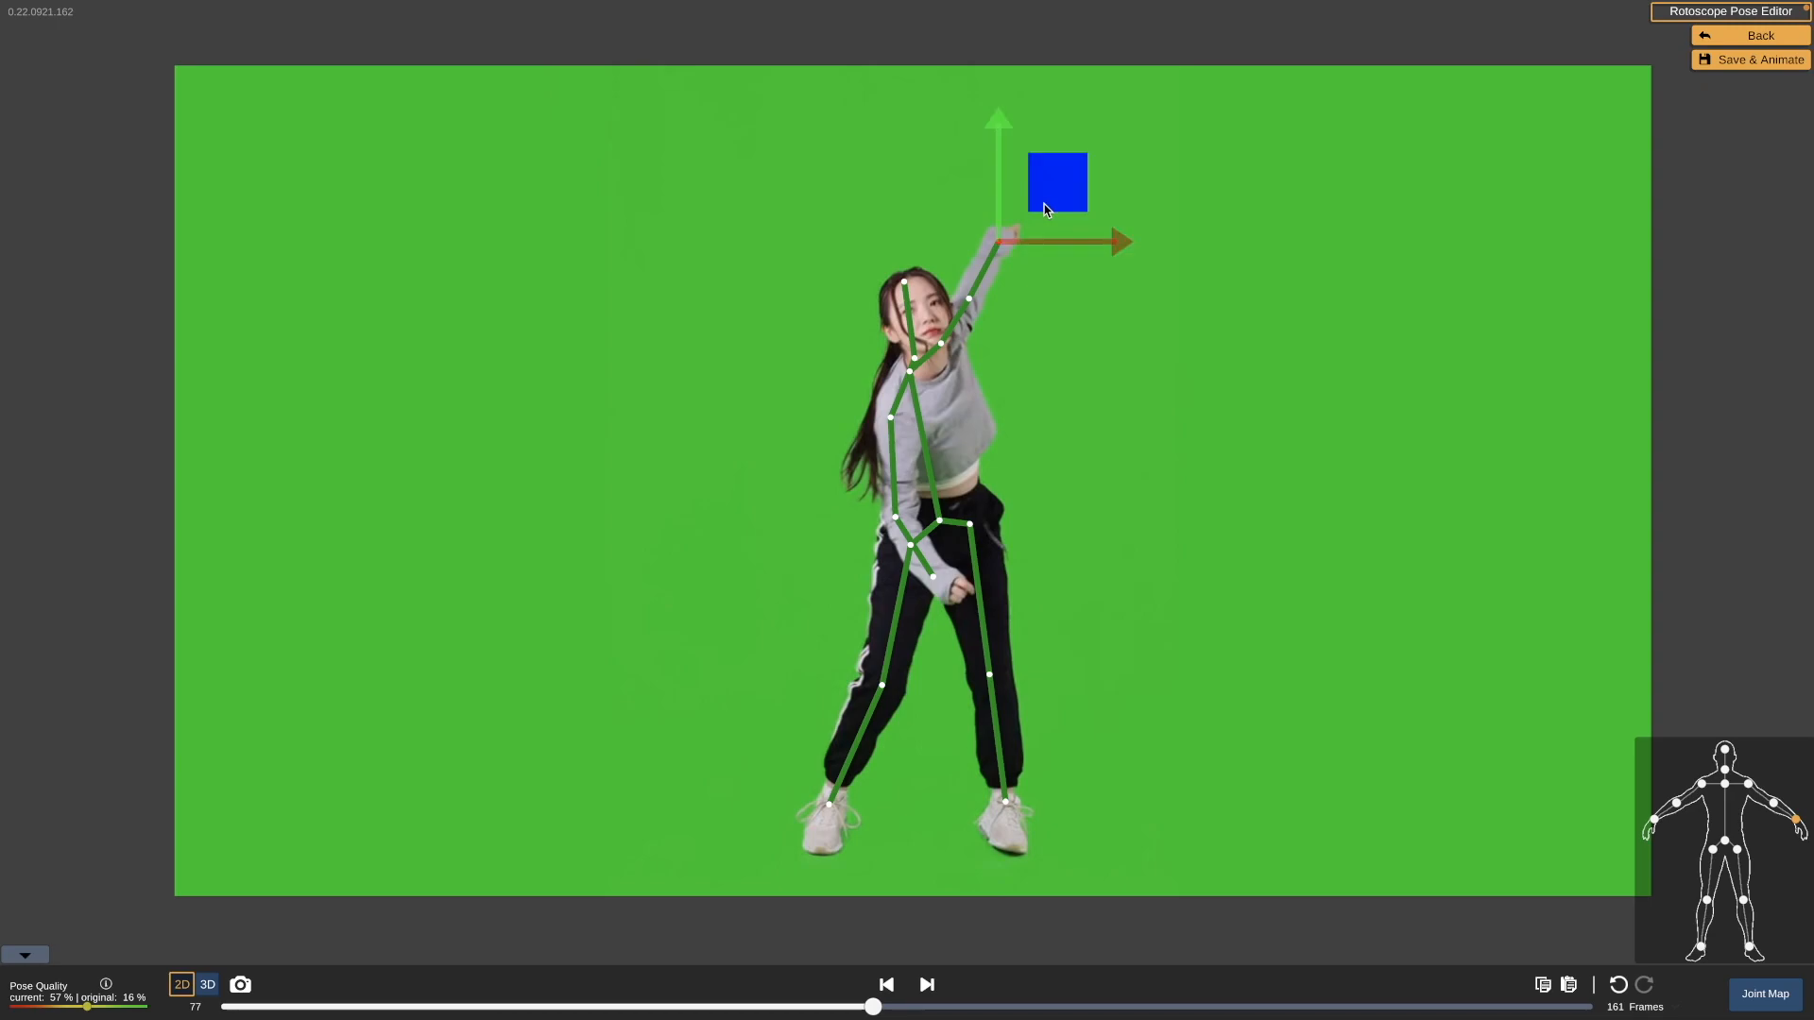
- Raise the wrist joint from beside the elbow to the dancer's lifted hand on frames 78, 79 and 80
left_click(936, 986)
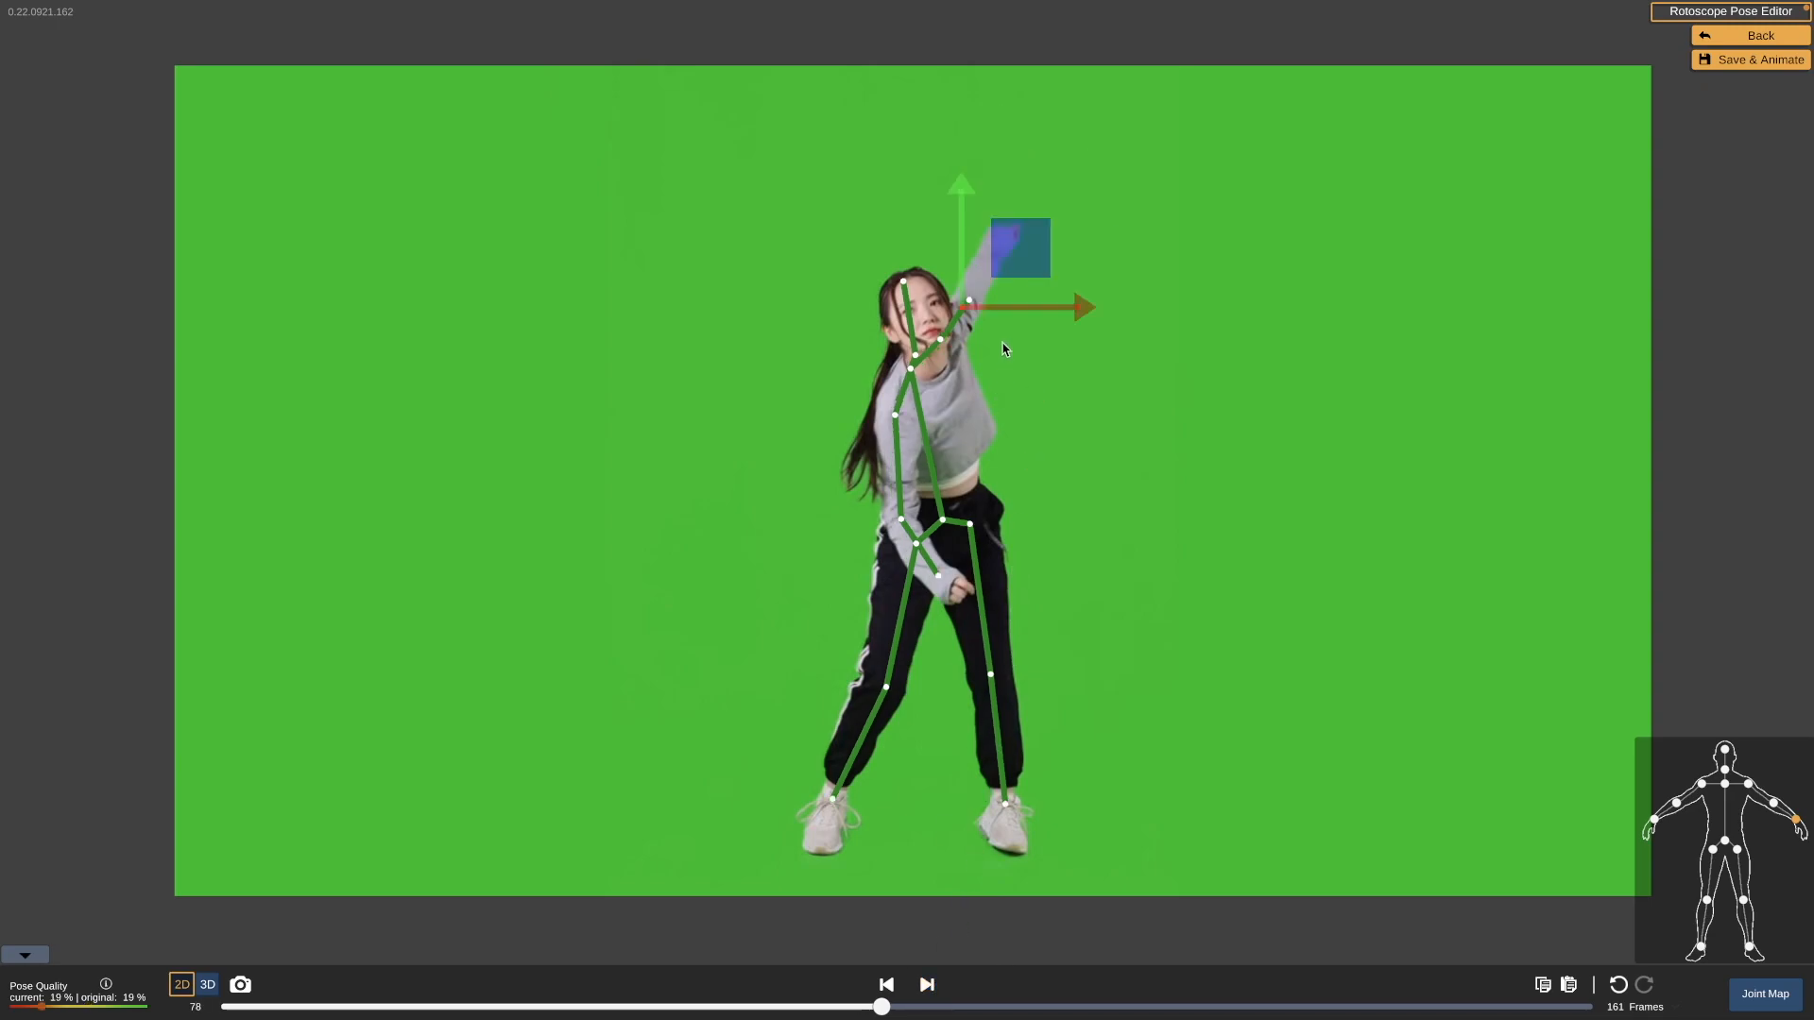
left_click_drag(1037, 220, 1055, 183)
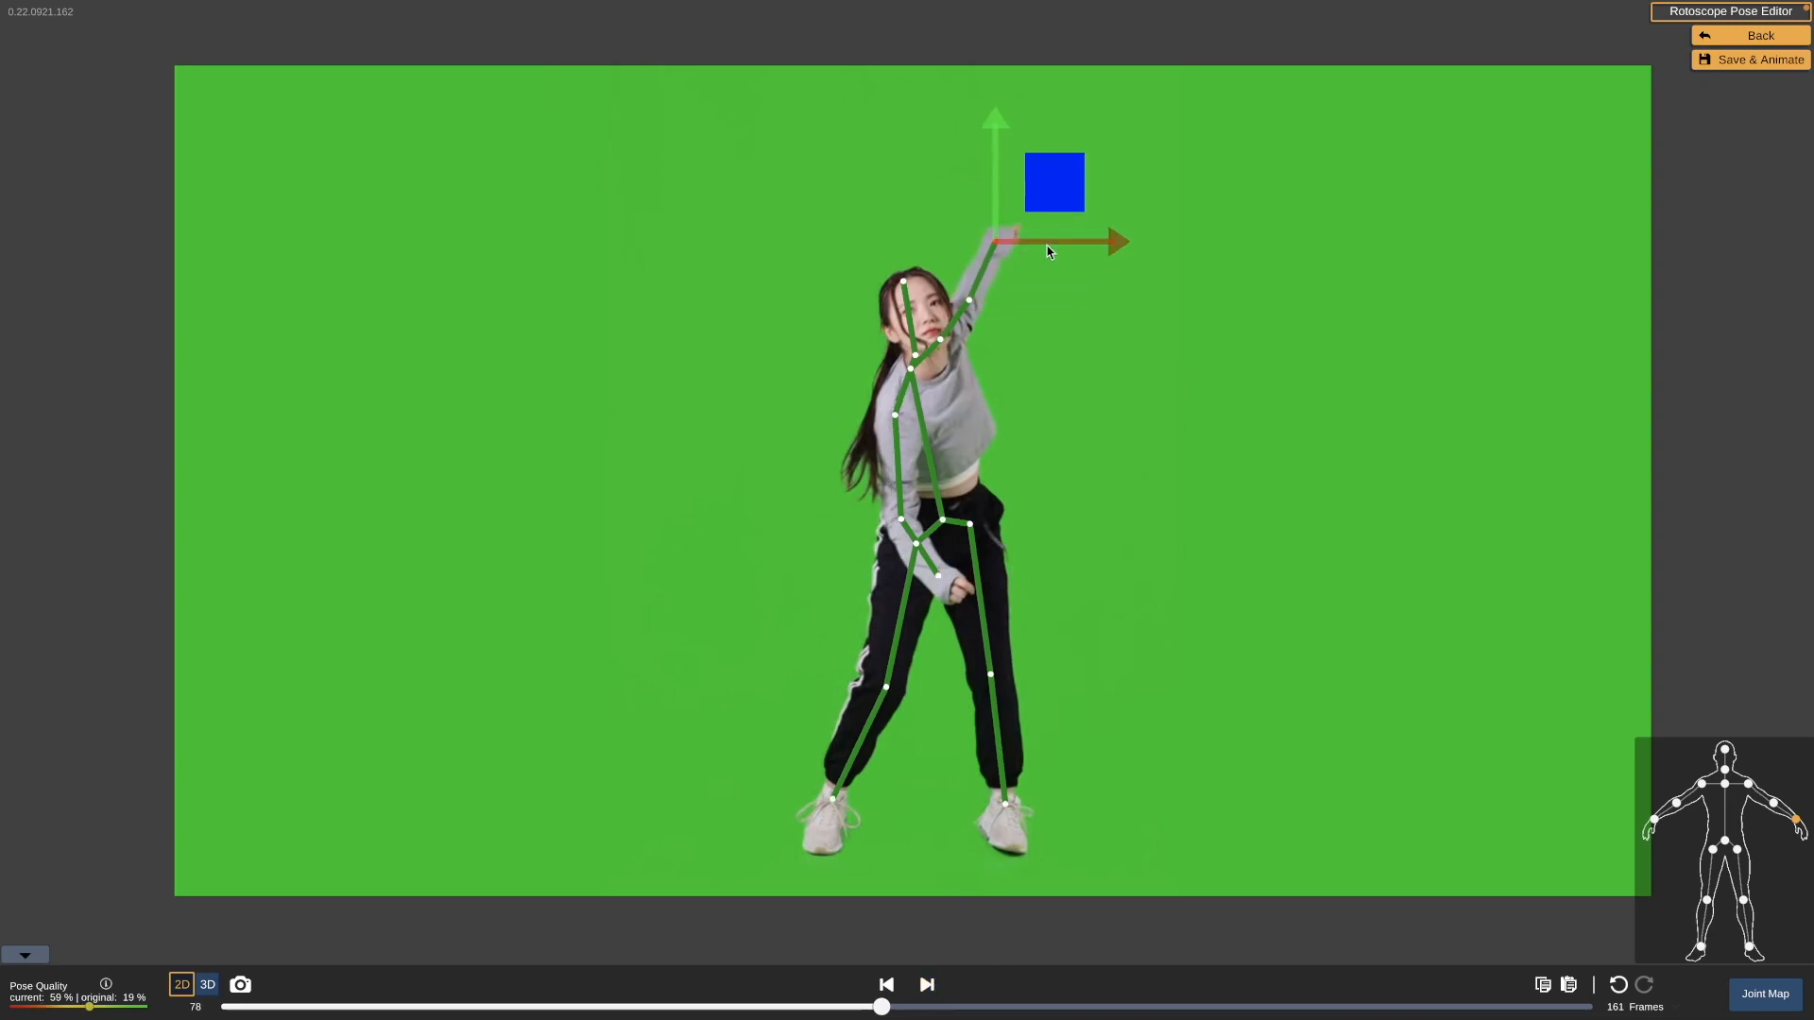
left_click(927, 984)
left_click_drag(1009, 247, 1067, 186)
left_click(927, 985)
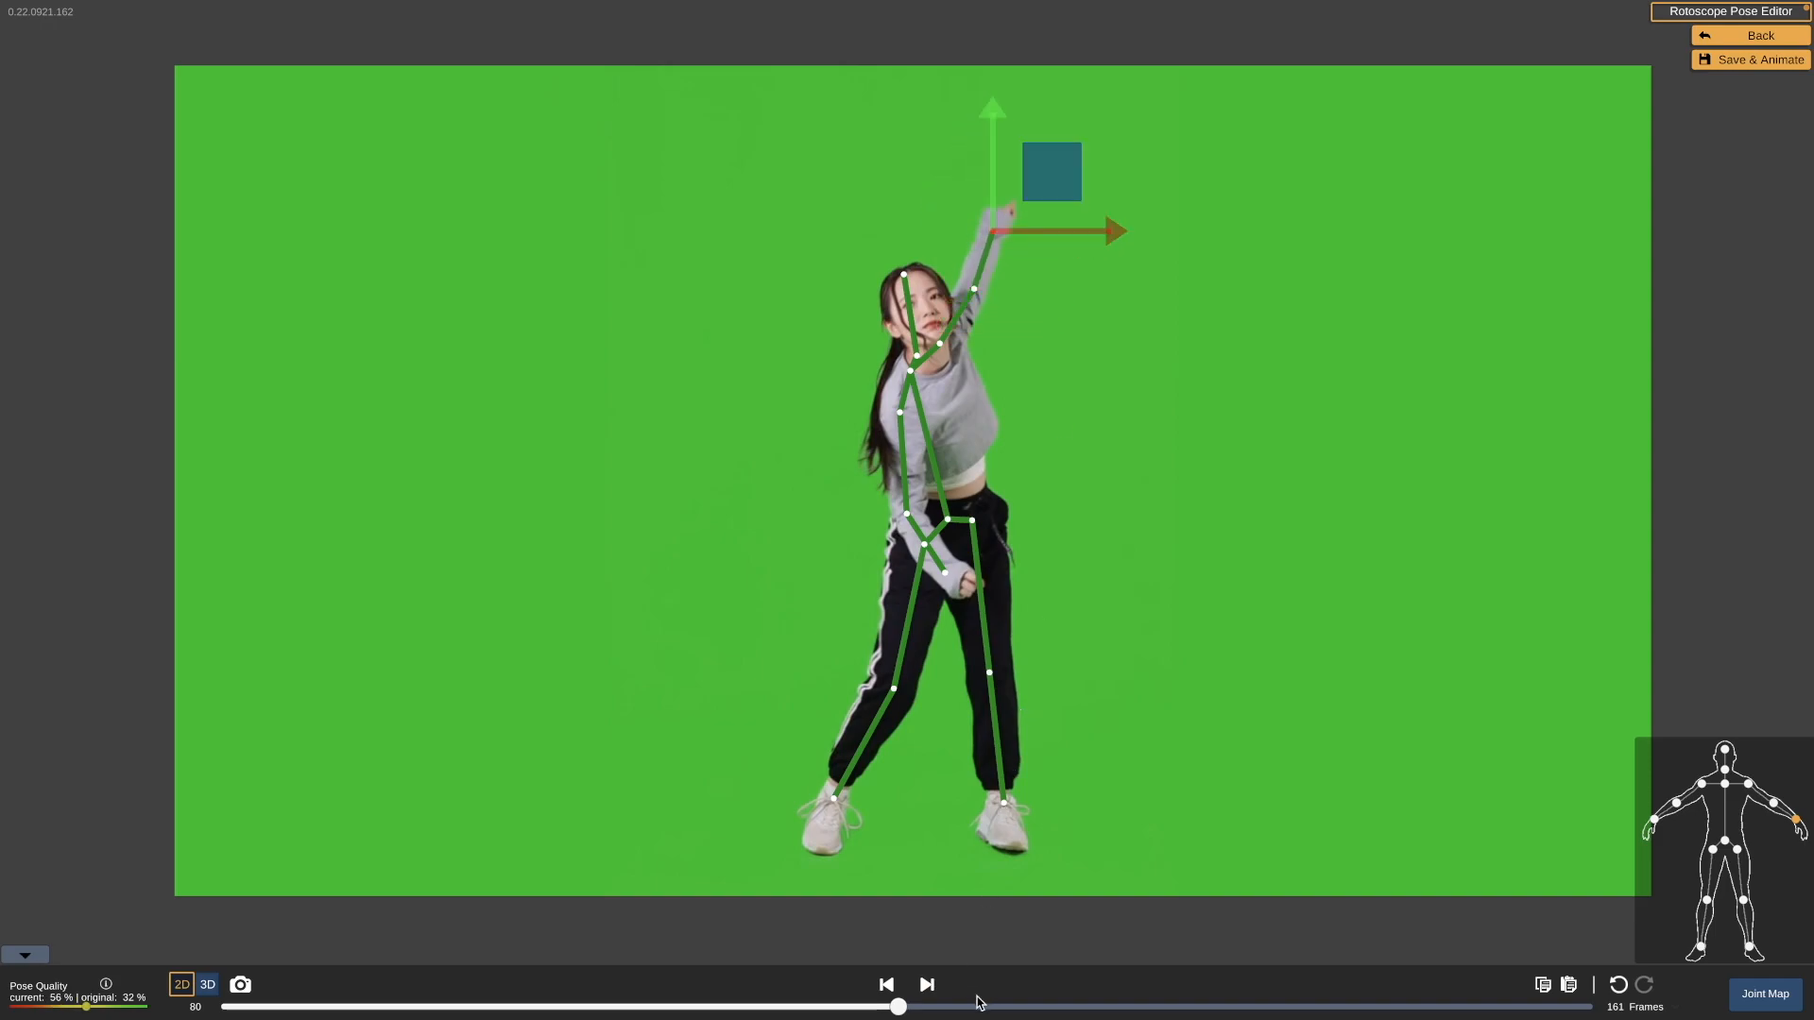
- Correct the raised arm's wrist joint to match the lifted hand on frames 81 through 84
left_click(933, 987)
left_click_drag(991, 317, 1042, 223)
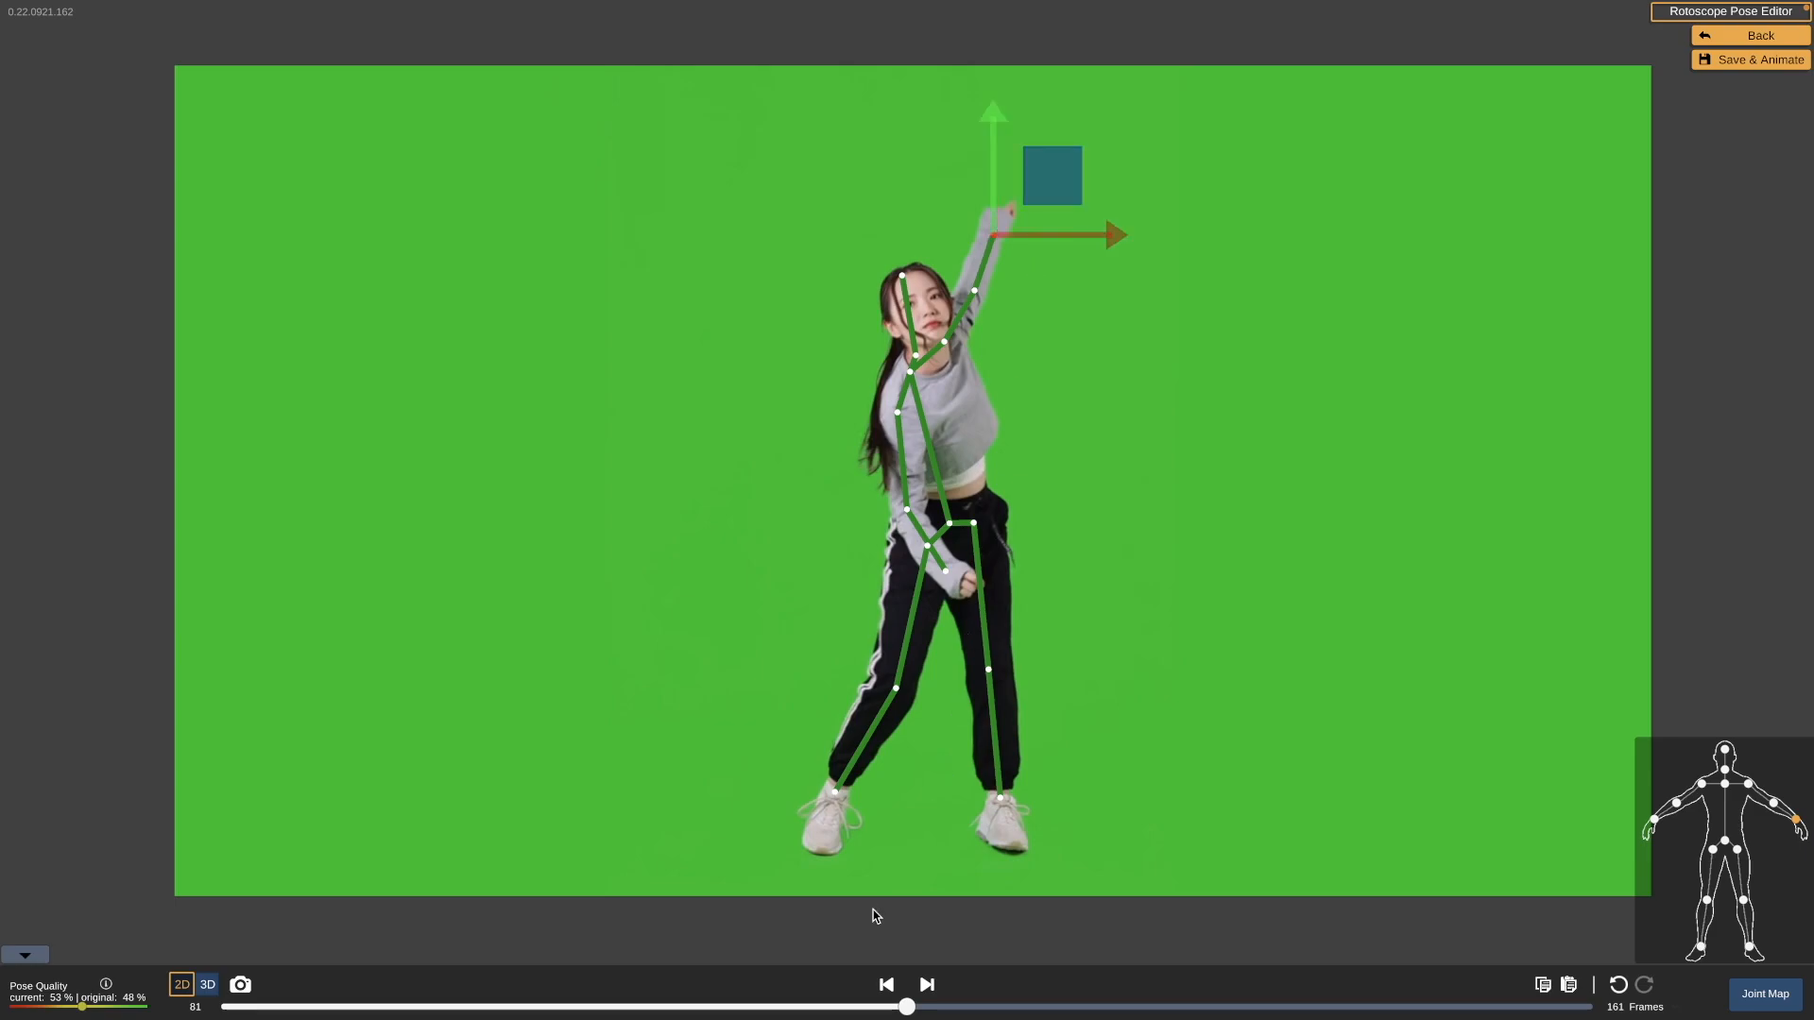
left_click(927, 986)
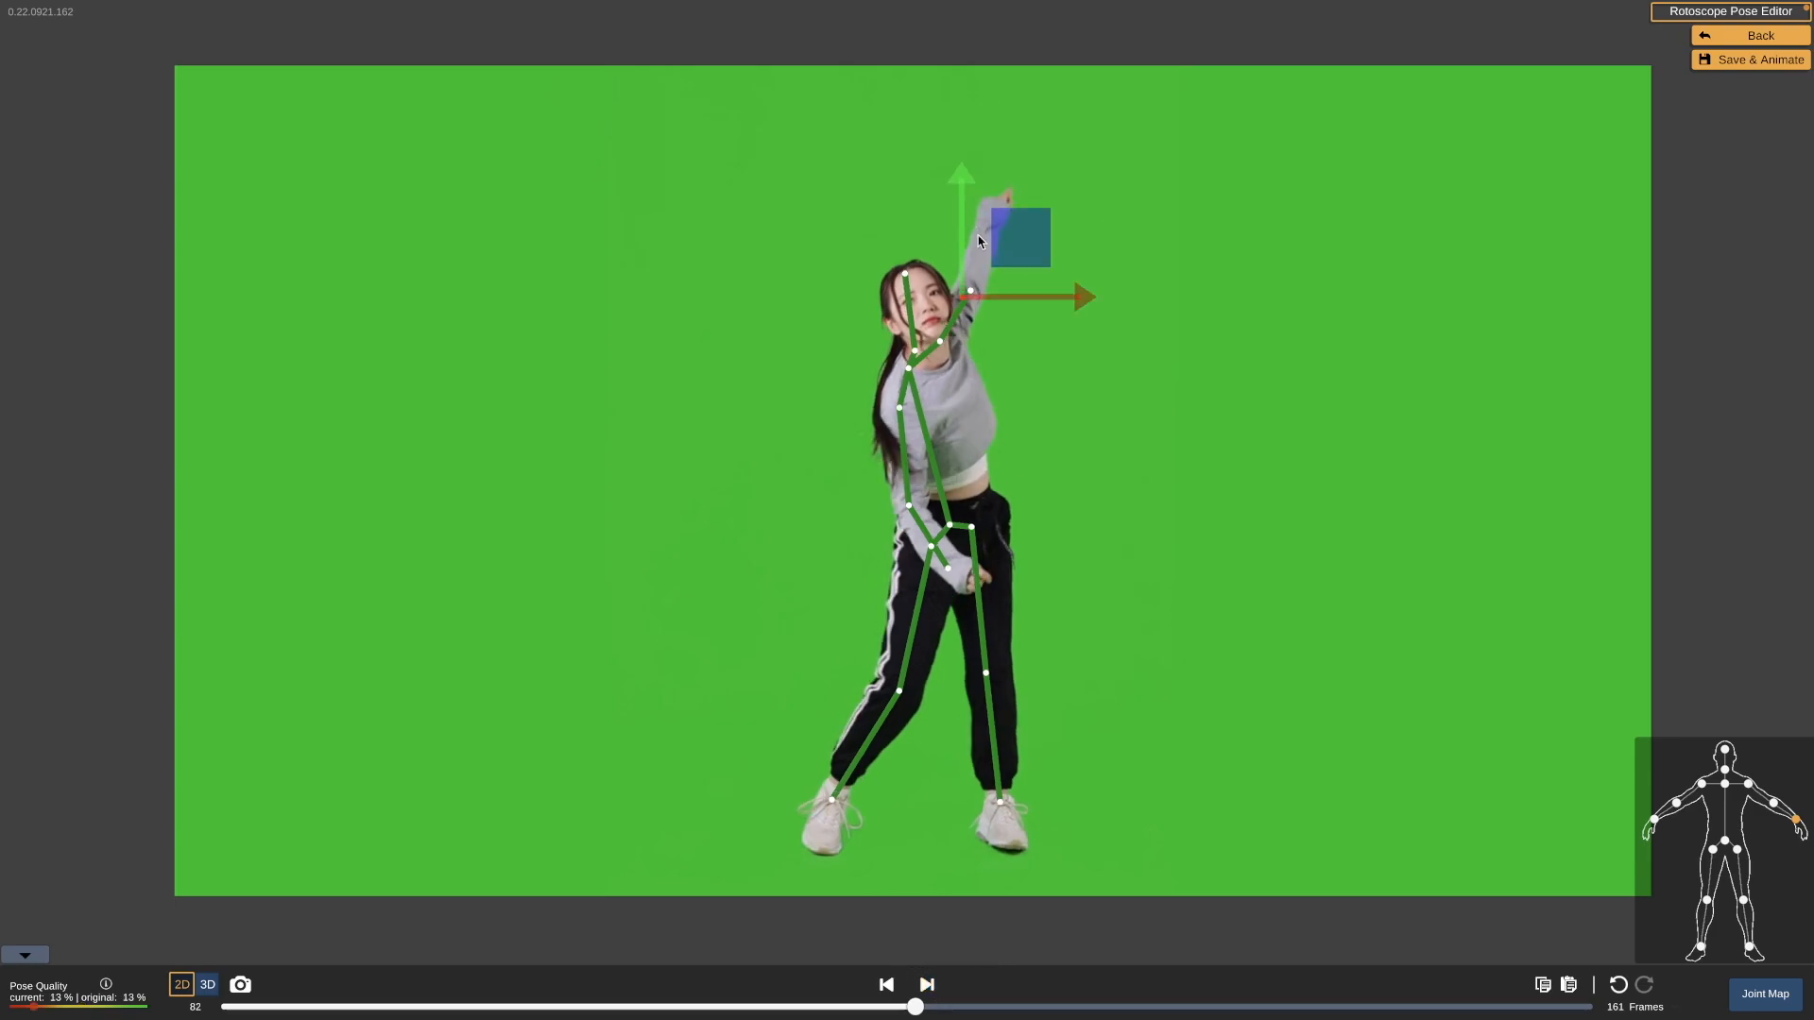
left_click_drag(1029, 253, 1046, 167)
left_click(927, 986)
left_click(941, 984)
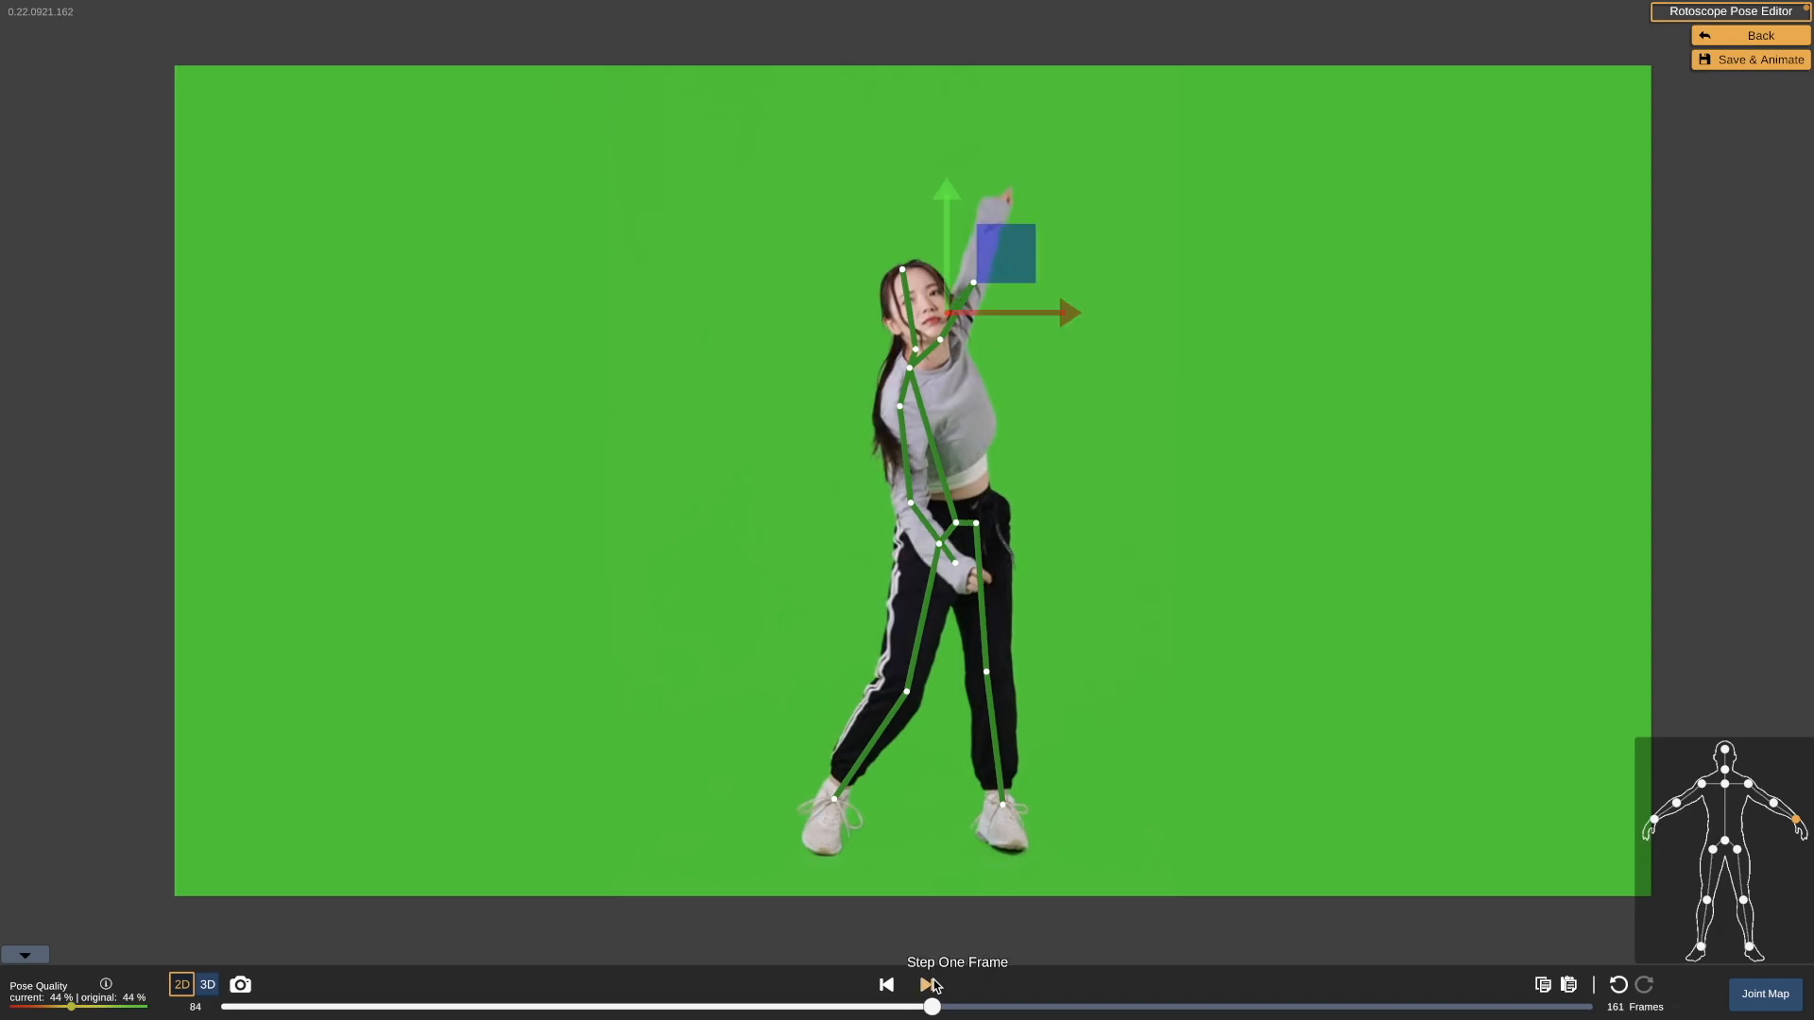
left_click_drag(997, 242, 1038, 167)
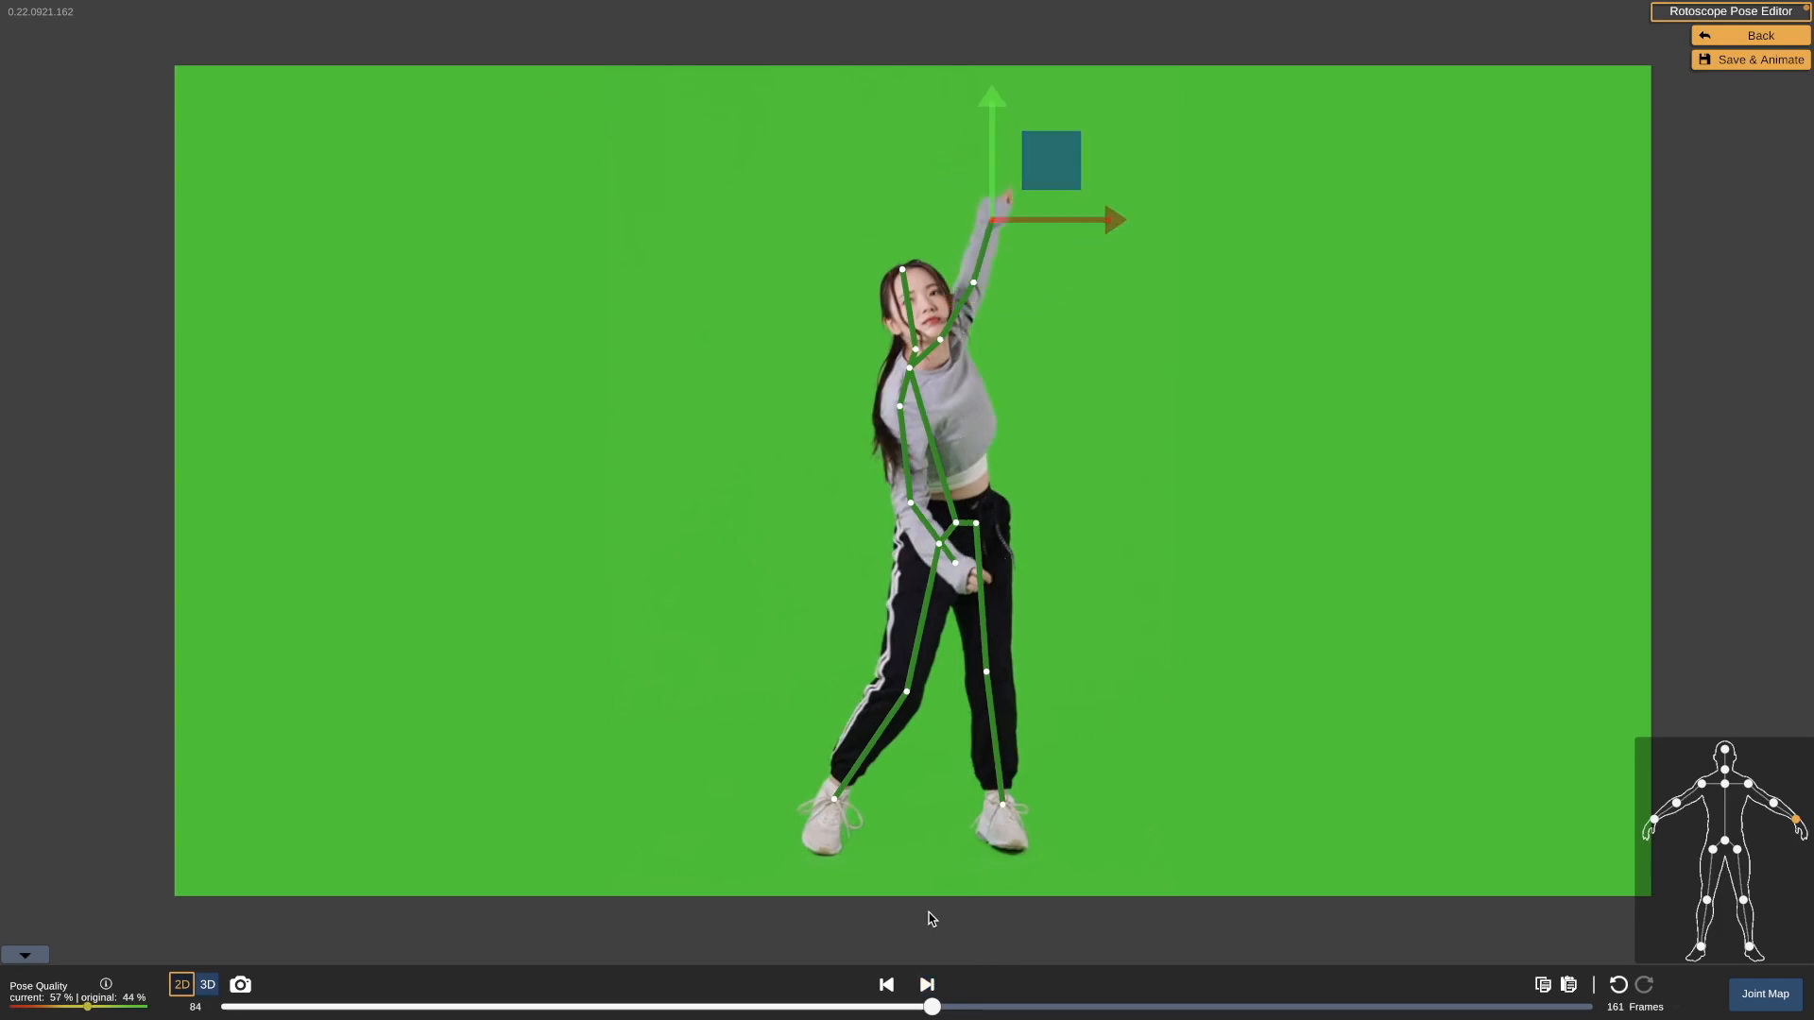
- Place the raised arm's wrist joint just below the dancer's hand on frames 85, 86 and 87
left_click(927, 985)
left_click_drag(1002, 270, 1034, 174)
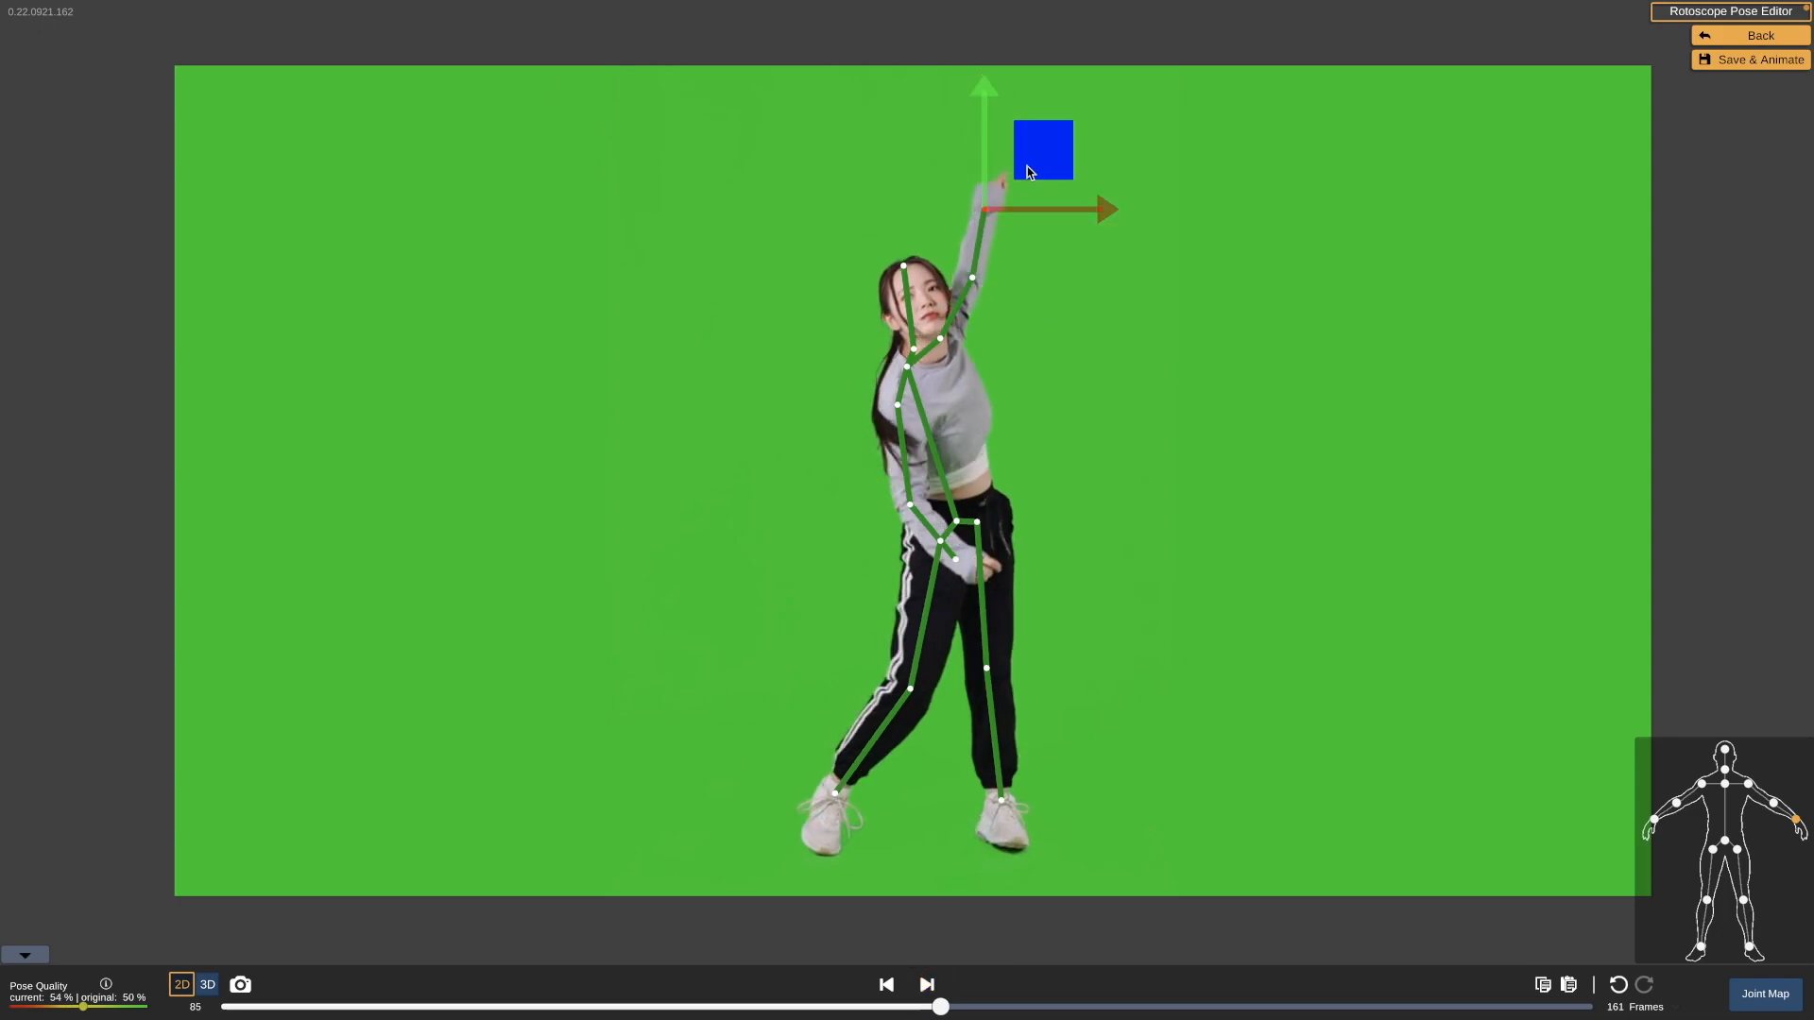
left_click(927, 984)
left_click_drag(1005, 257, 1043, 160)
key("Right")
key("Right")
key("Right")
key("Right")
key("Right")
key("Right")
key("Right")
key("Right")
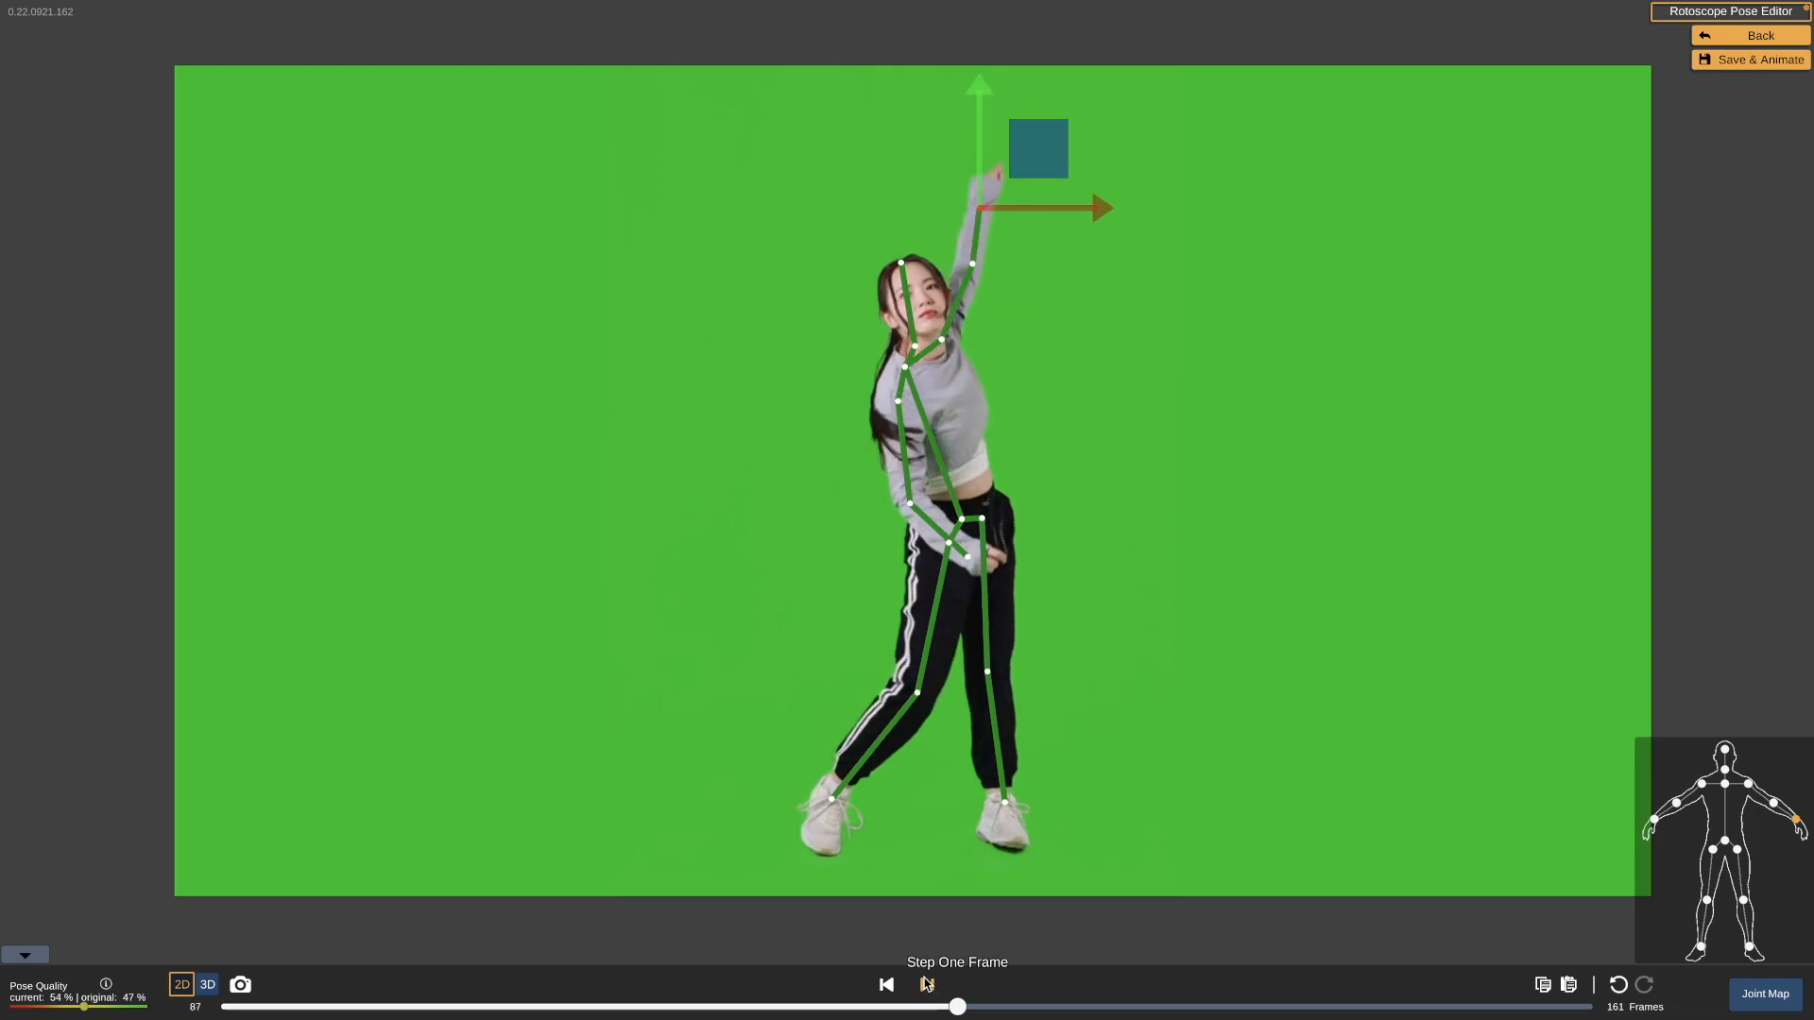
- Continue past frame 87, moving the raised arm's wrist and elbow joints up onto the dancer's lifted arm frame by frame
double_click(928, 990)
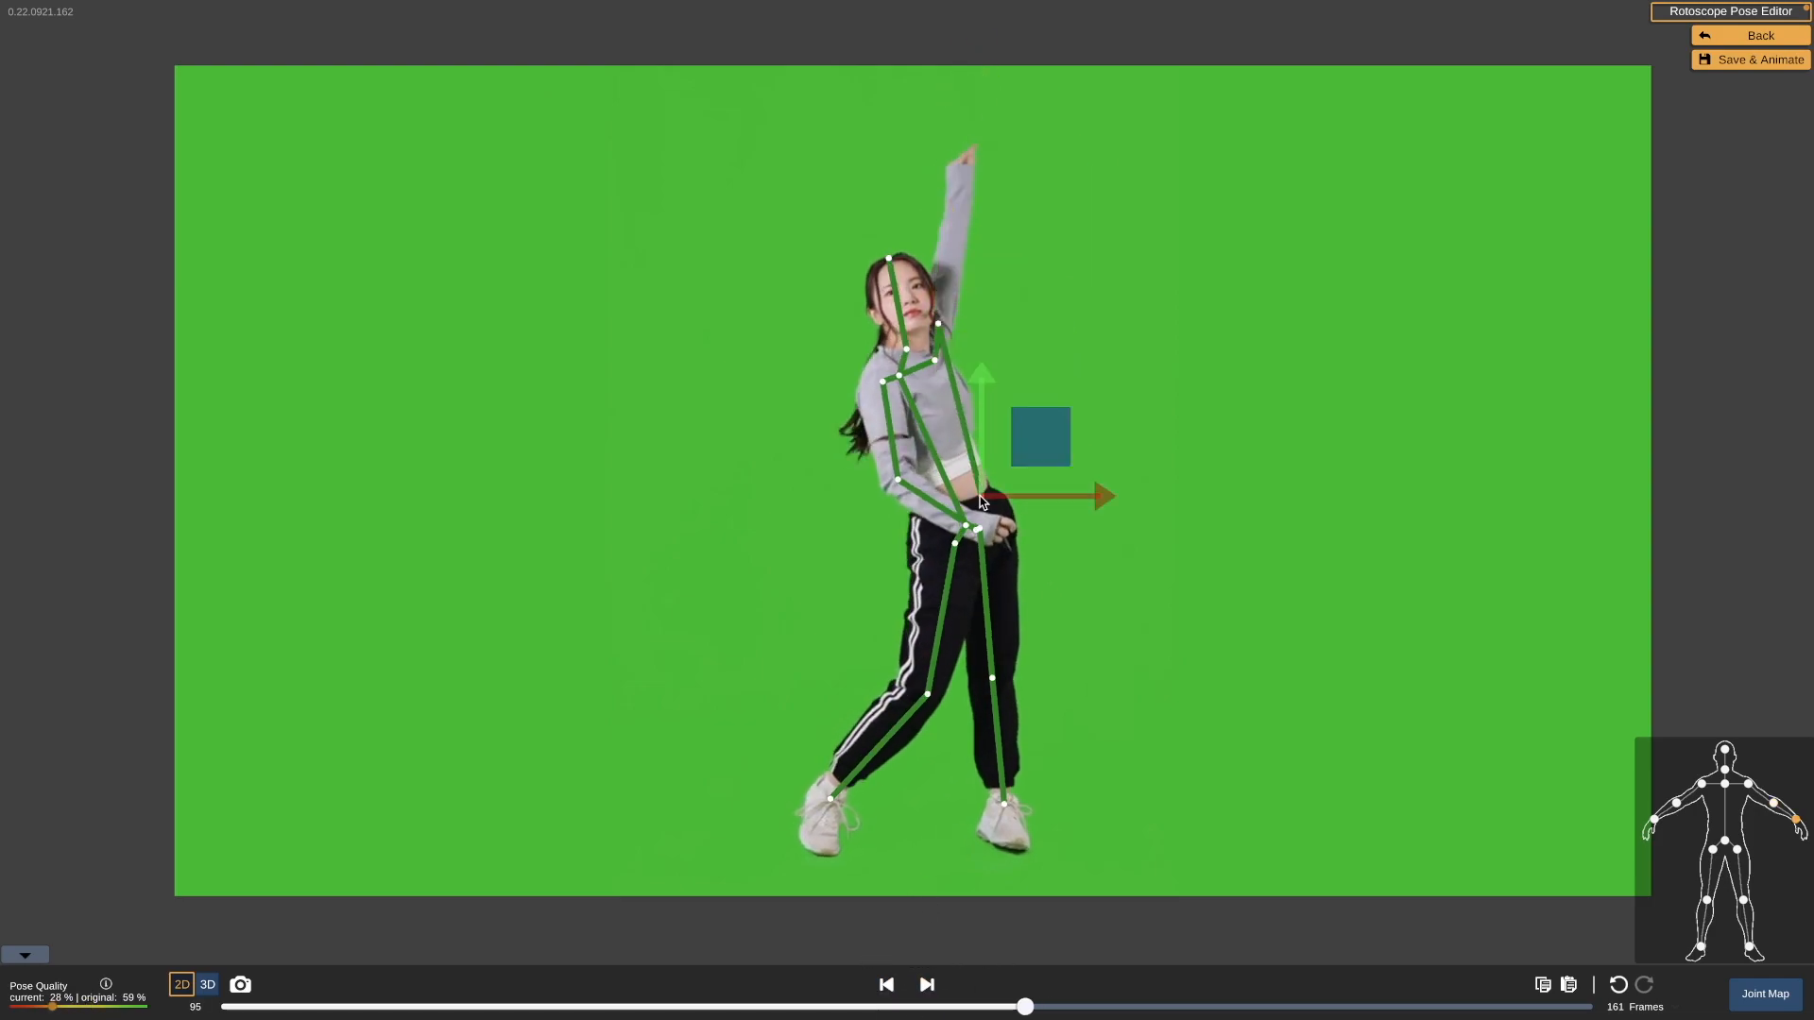
left_click_drag(999, 263, 1018, 131)
left_click(948, 263)
left_click(886, 985)
left_click(929, 985)
left_click(928, 984)
left_click(927, 984)
left_click(926, 982)
left_click(926, 983)
left_click(926, 982)
left_click(886, 985)
left_click(886, 985)
left_click_drag(1000, 309, 1012, 127)
- Step forward through the remaining raised-arm frames past frame 102 to examine how the skeleton follows the arm
left_click(927, 984)
left_click(927, 985)
key("Right")
key("Right")
key("Right")
key("Right")
key("Right")
key("Right")
key("Right")
key("Right")
key("Right")
key("Right")
key("Right")
key("Right")
key("Right")
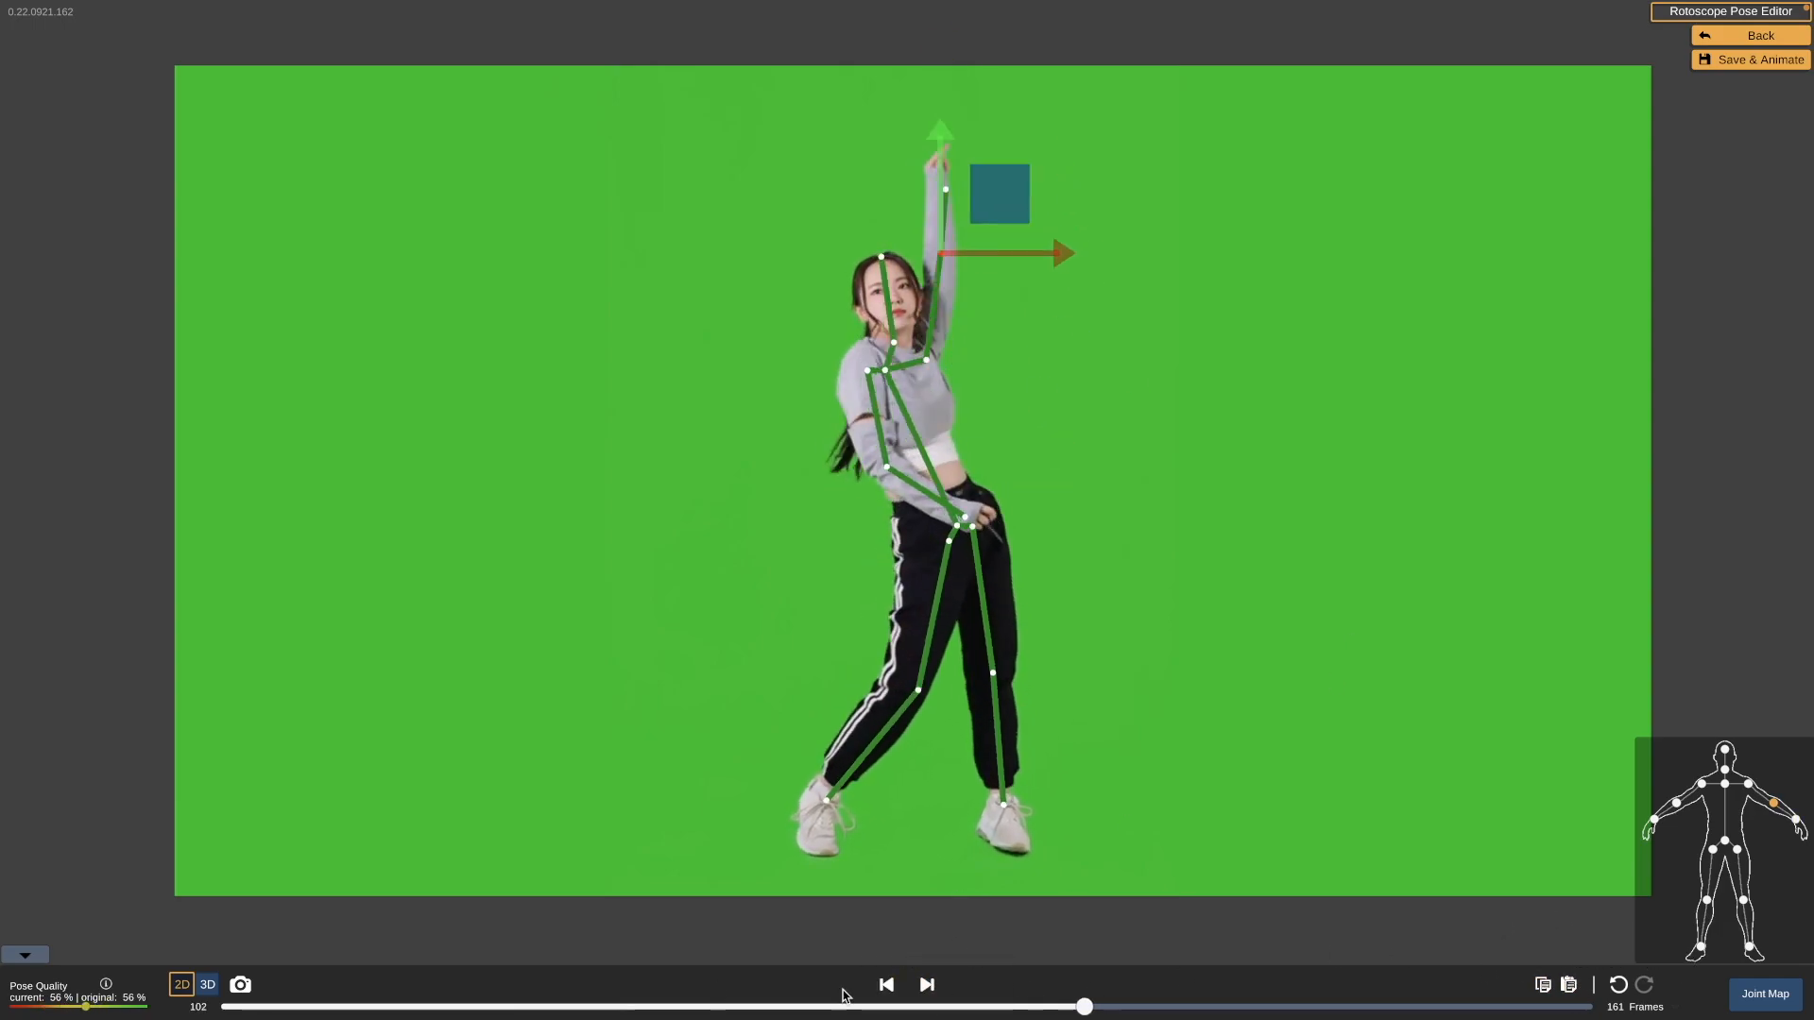
- Return to frame 56, switch to the 3D view and shift the left wrist joint in depth toward the video
left_click_drag(1191, 1007, 700, 1013)
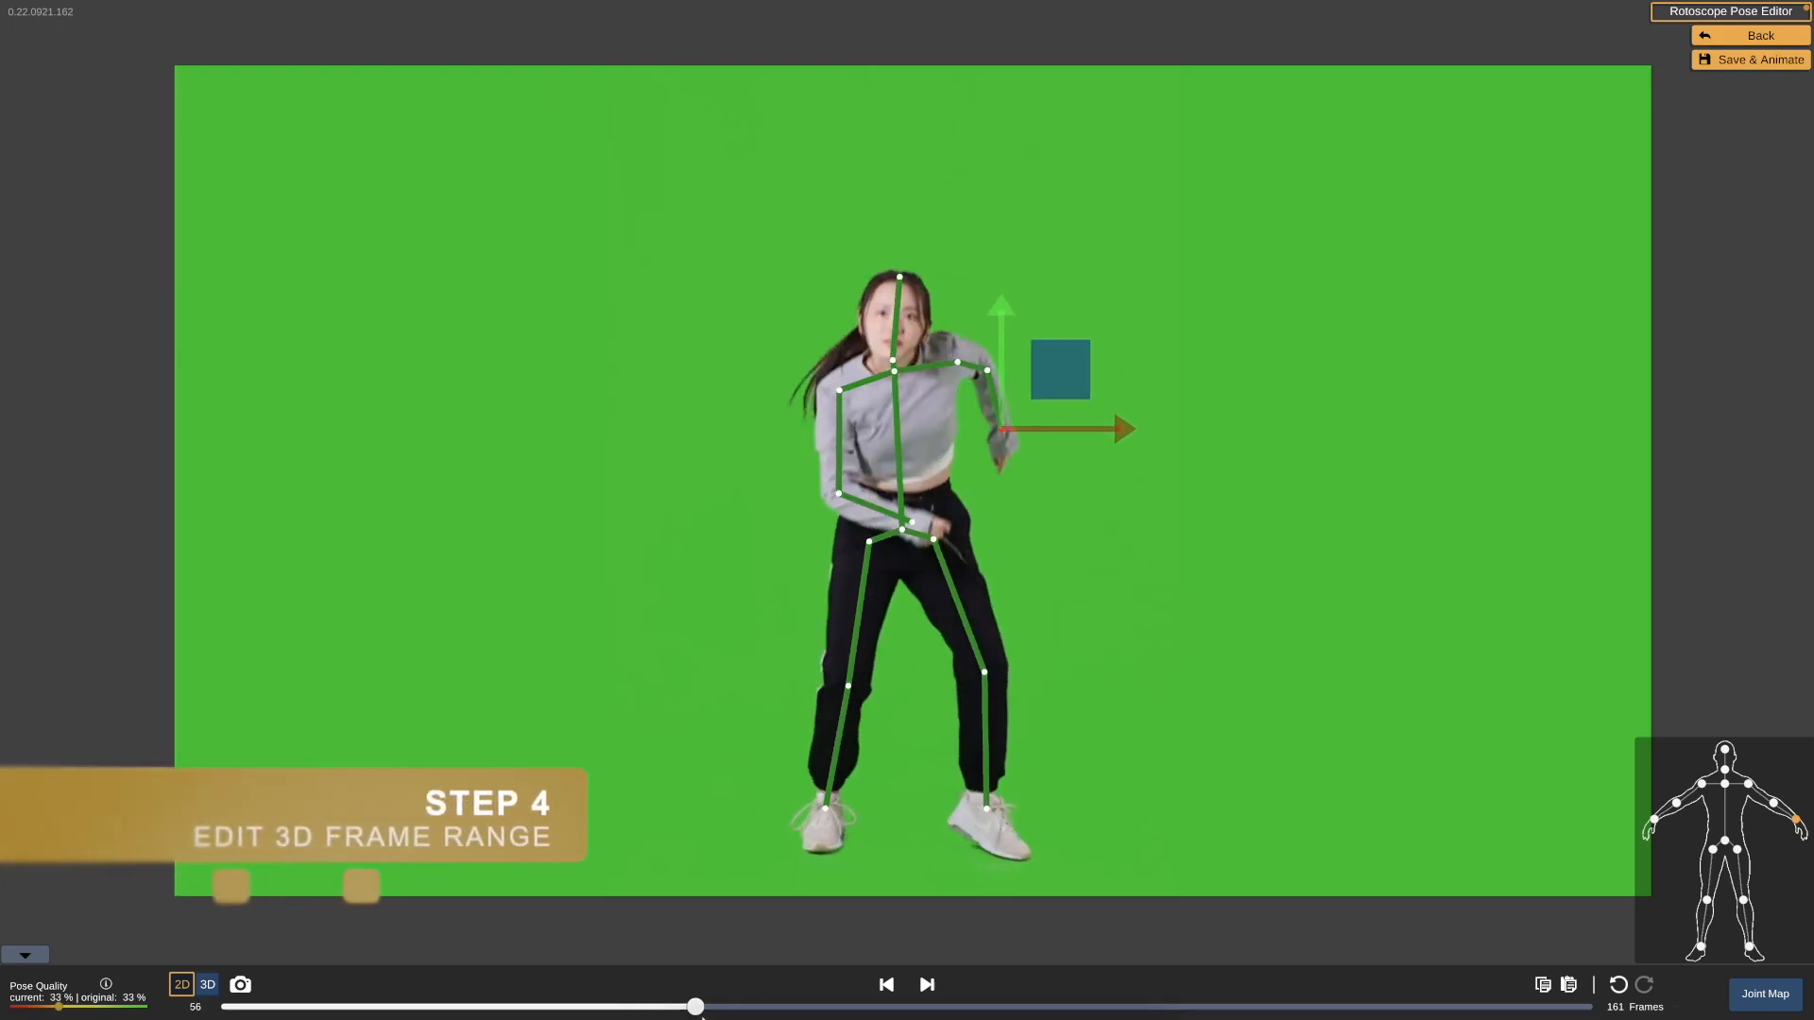
left_click(208, 985)
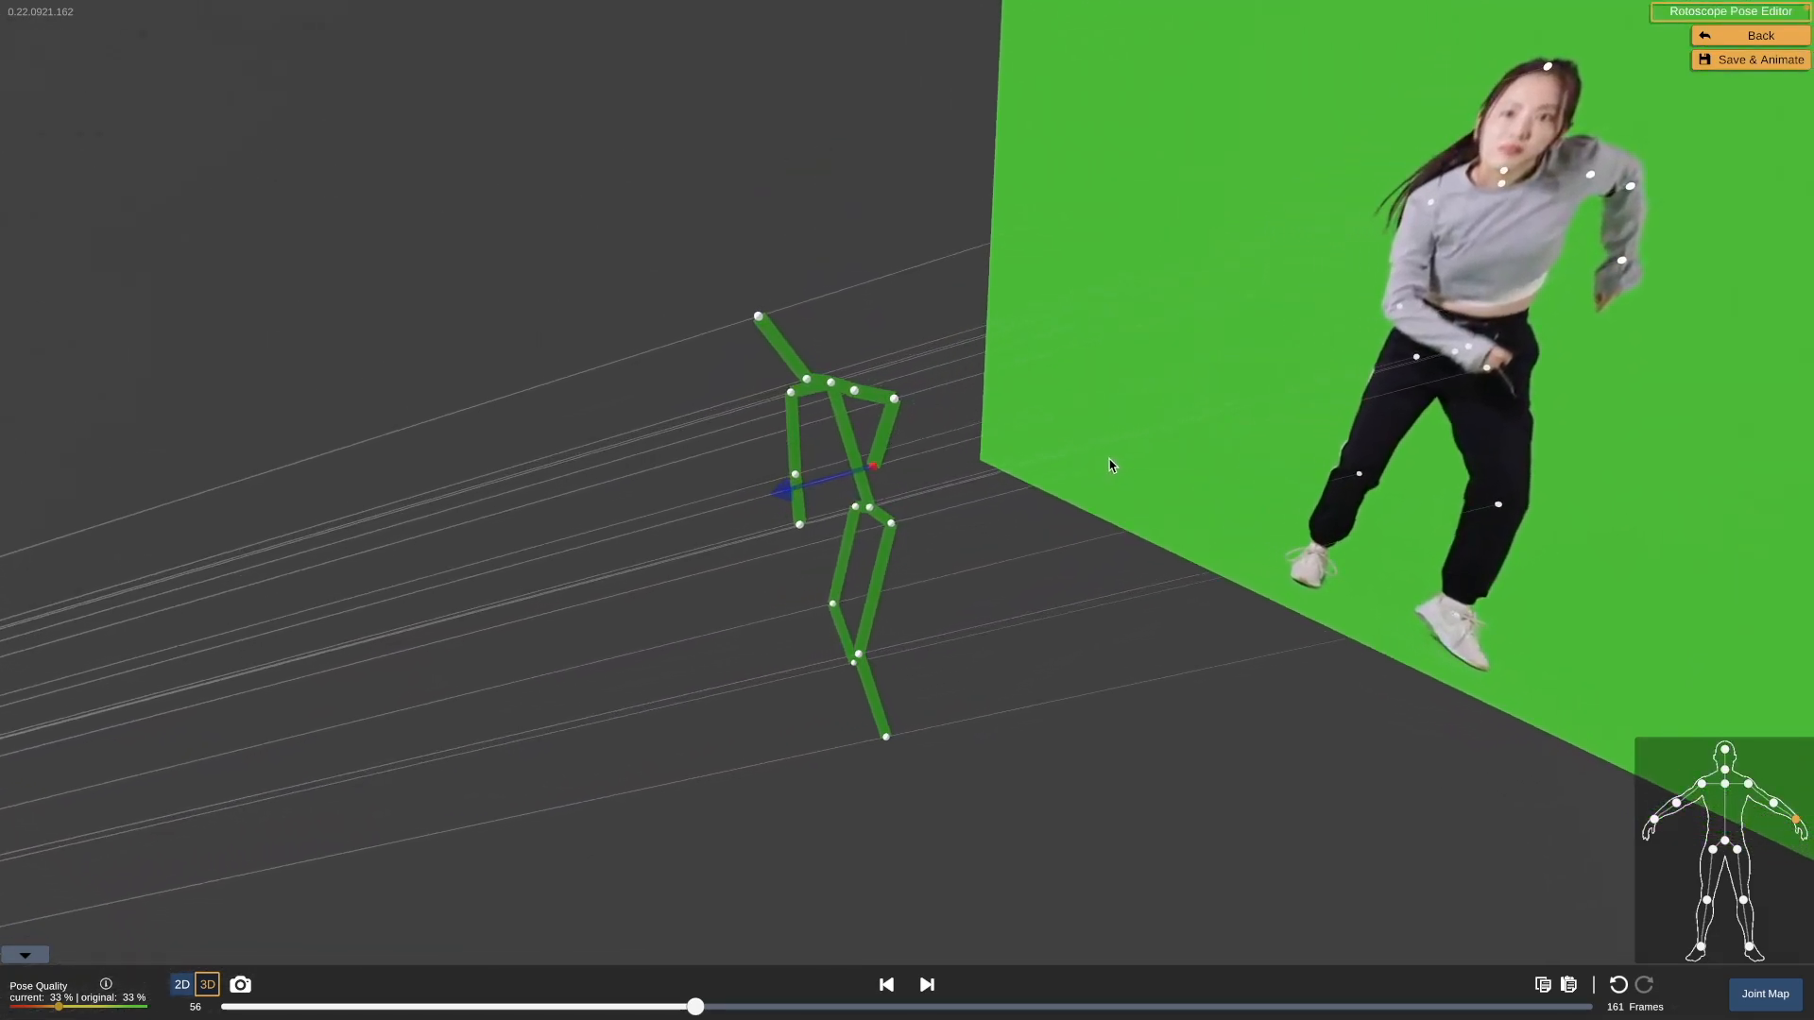
left_click_drag(822, 482, 869, 485)
- On frames 57 and 58, shift the left wrist joint in depth toward the video in the 3D view
left_click(925, 986)
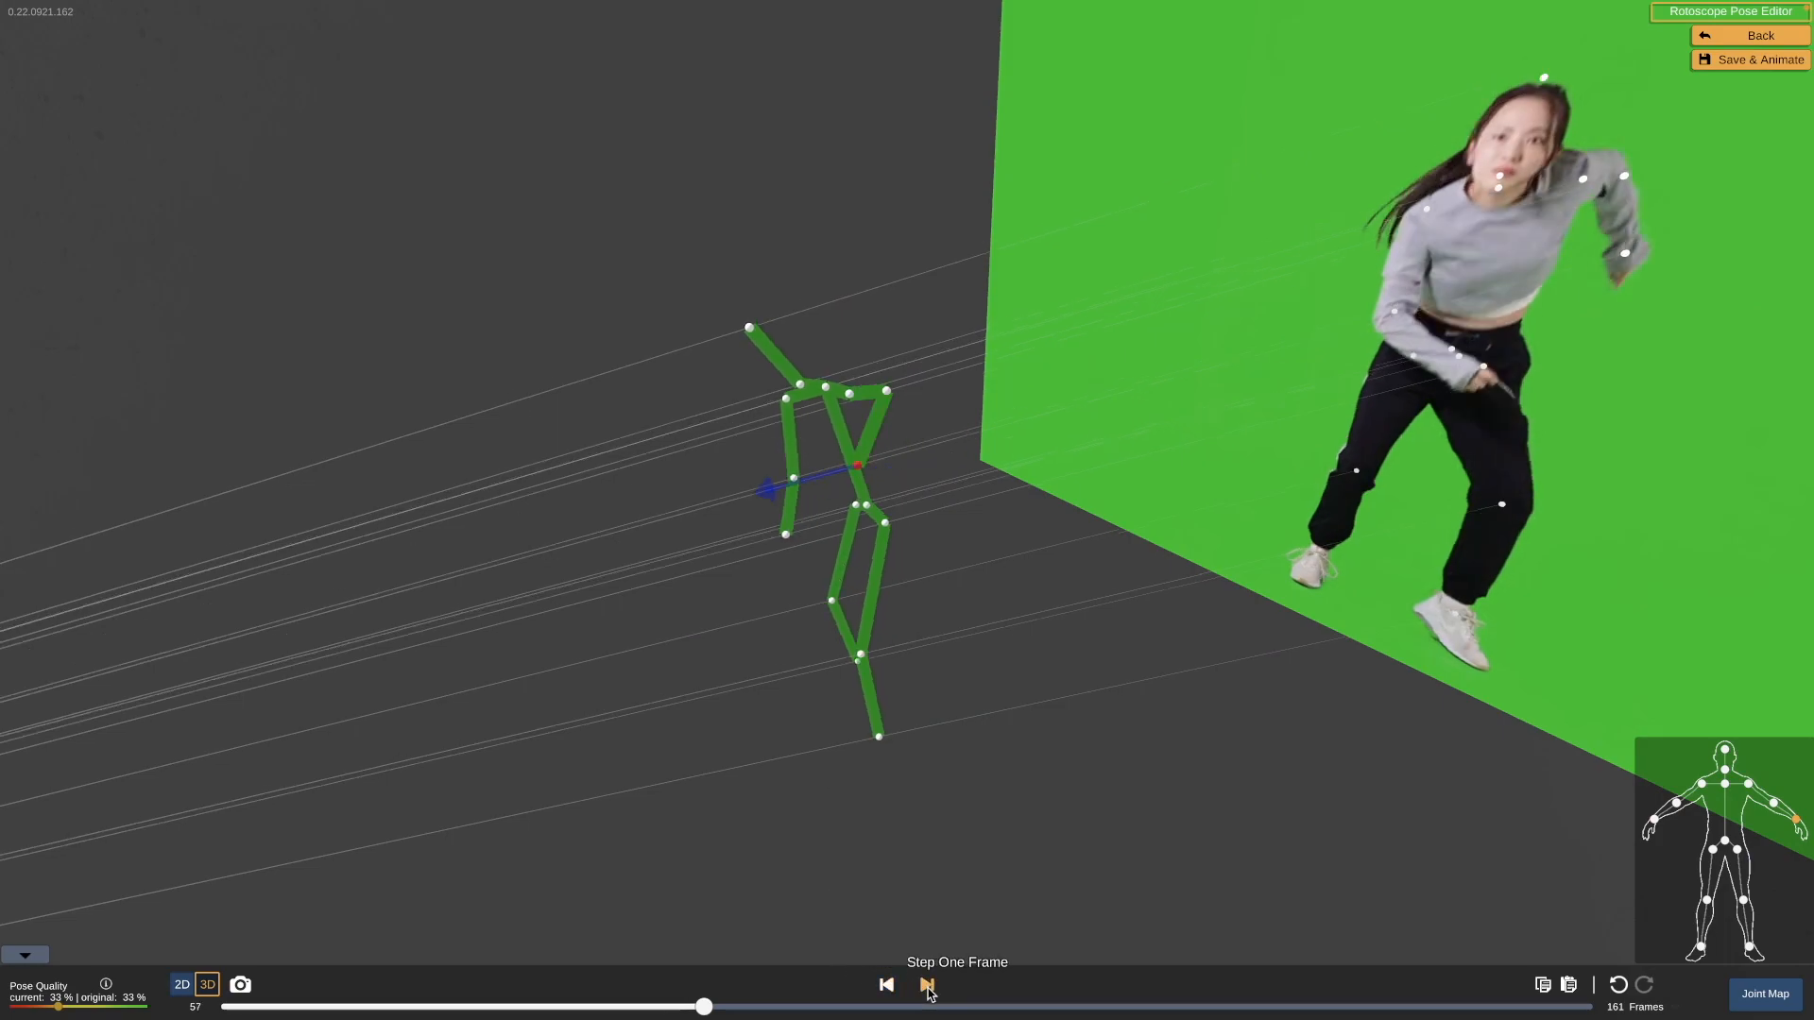
left_click_drag(783, 483, 856, 493)
left_click(927, 986)
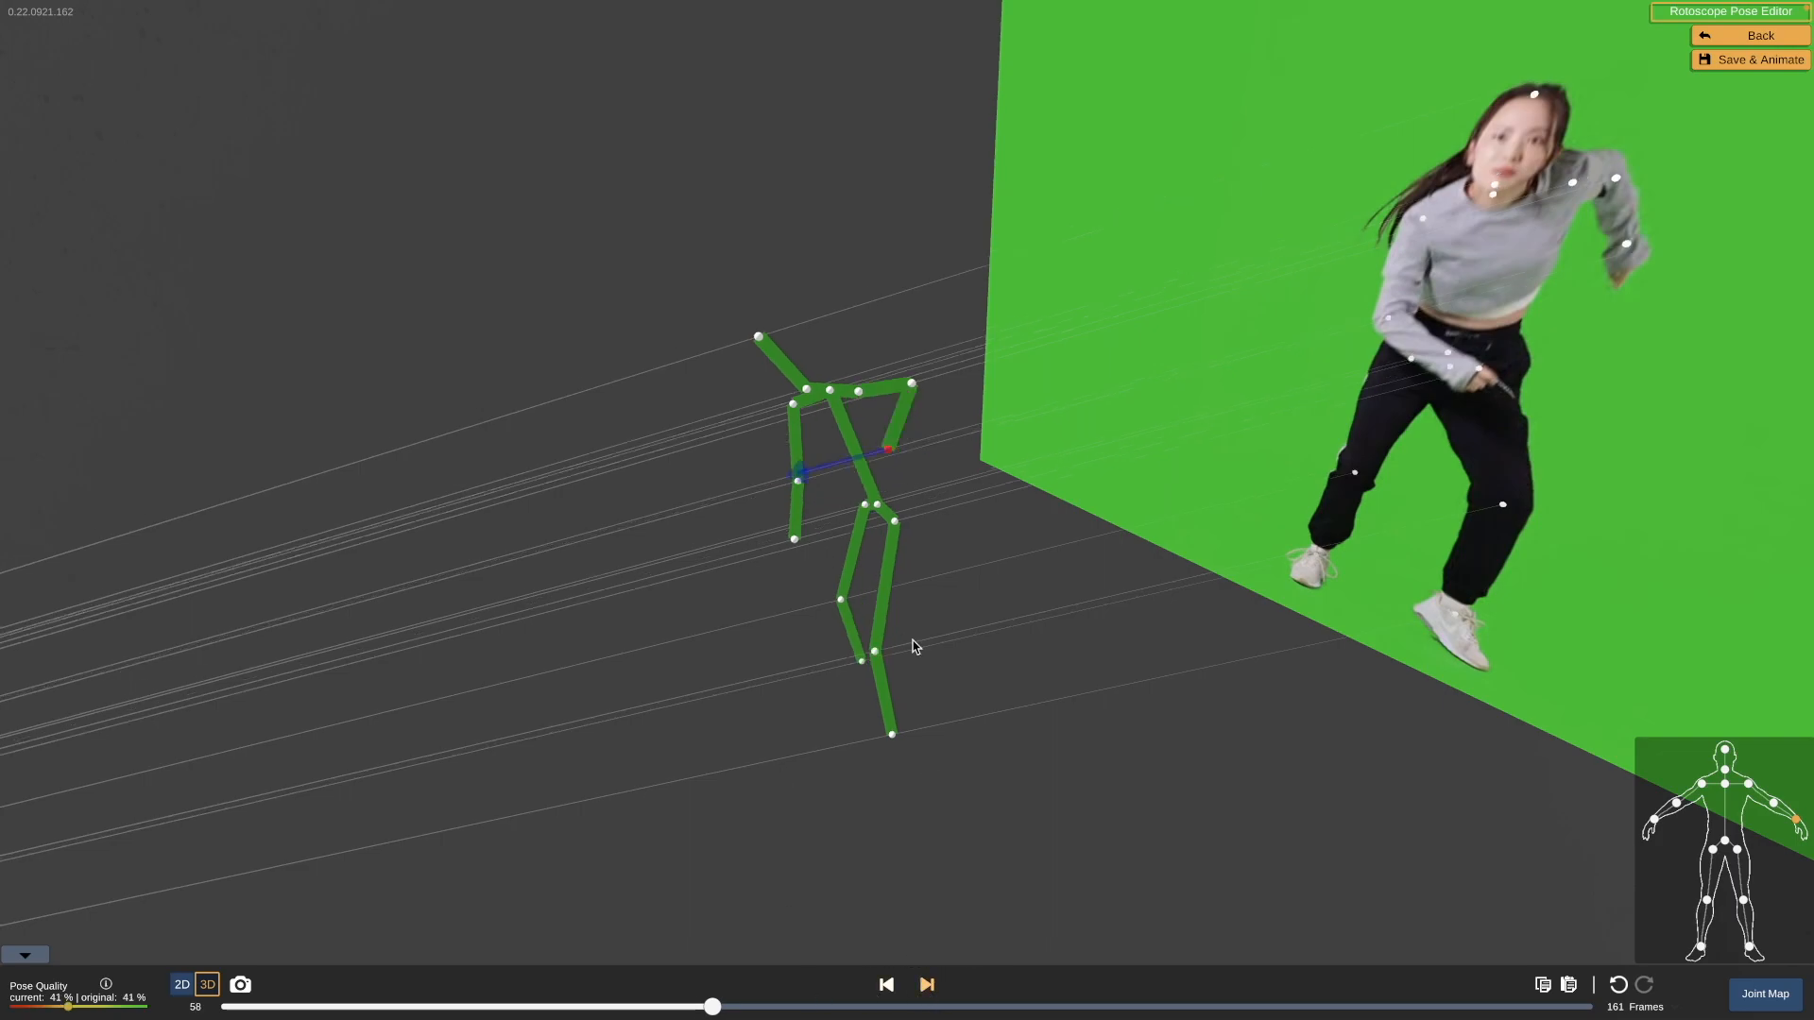
left_click_drag(835, 472, 860, 456)
- Step forward frame by frame from 59 to 72 and examine the left arm's depth relative to the video from another angle
left_click(927, 986)
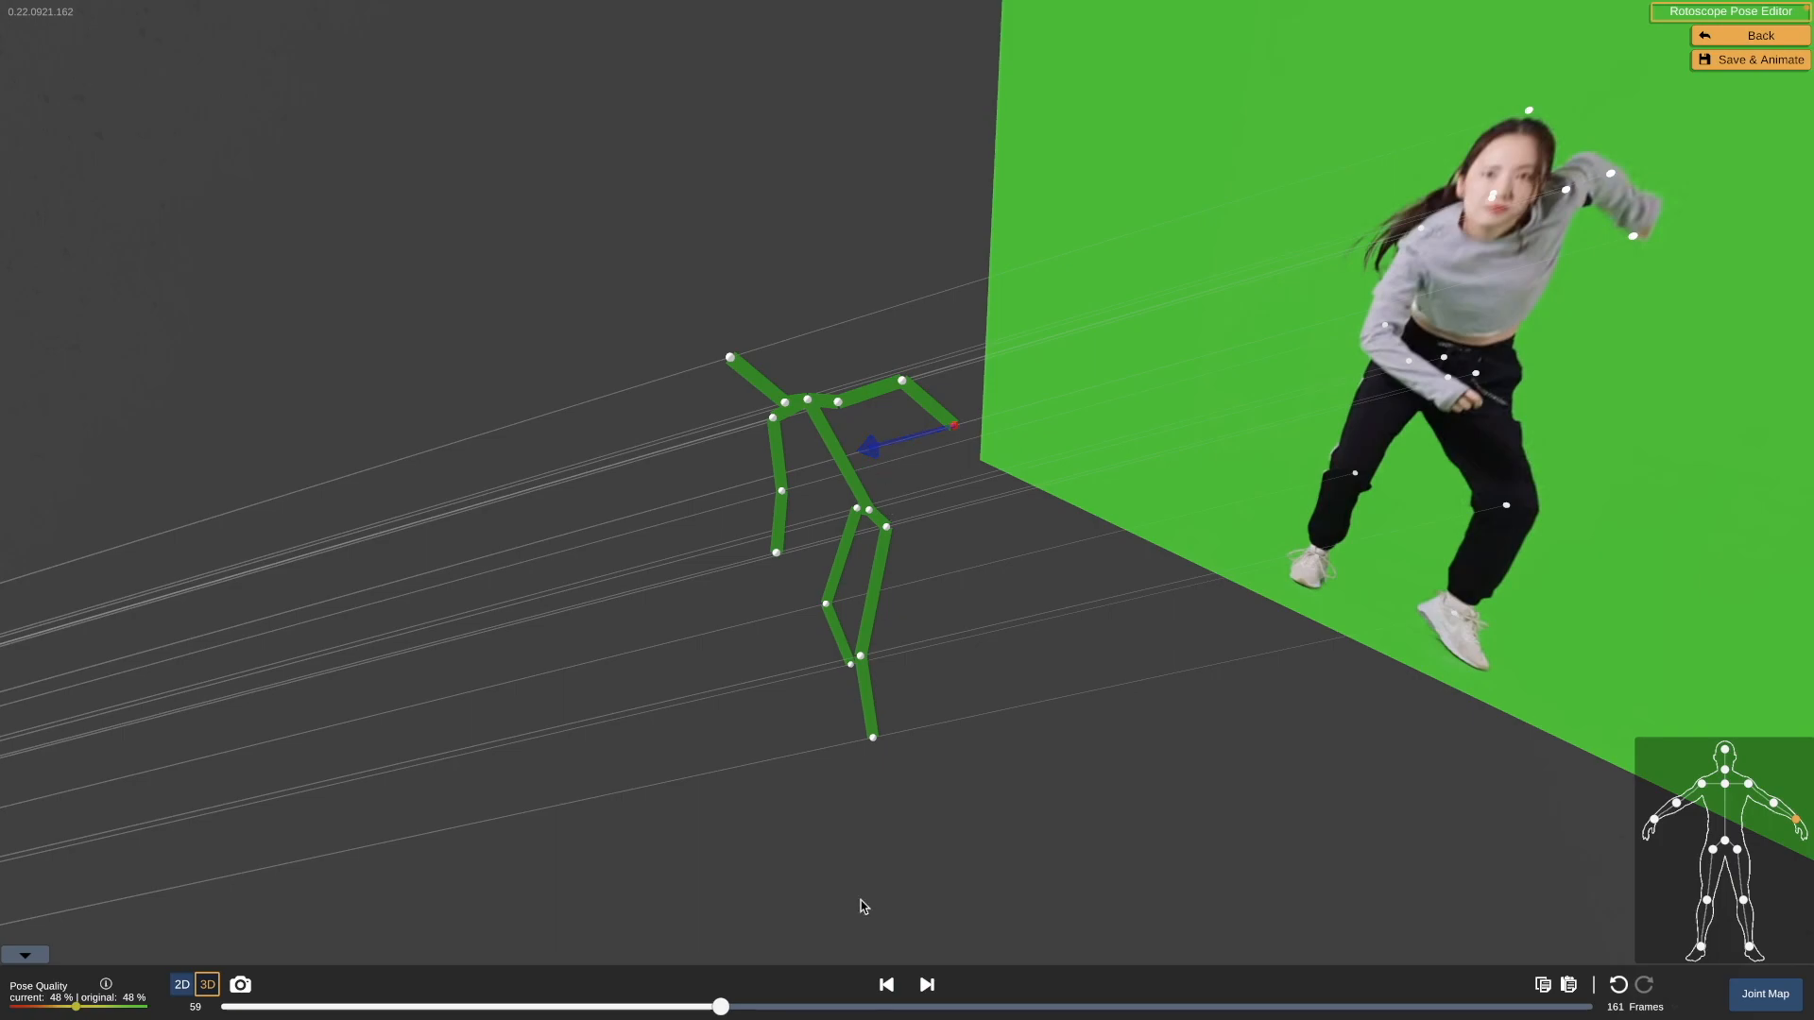
left_click(927, 986)
left_click(927, 985)
left_click(927, 986)
left_click(927, 985)
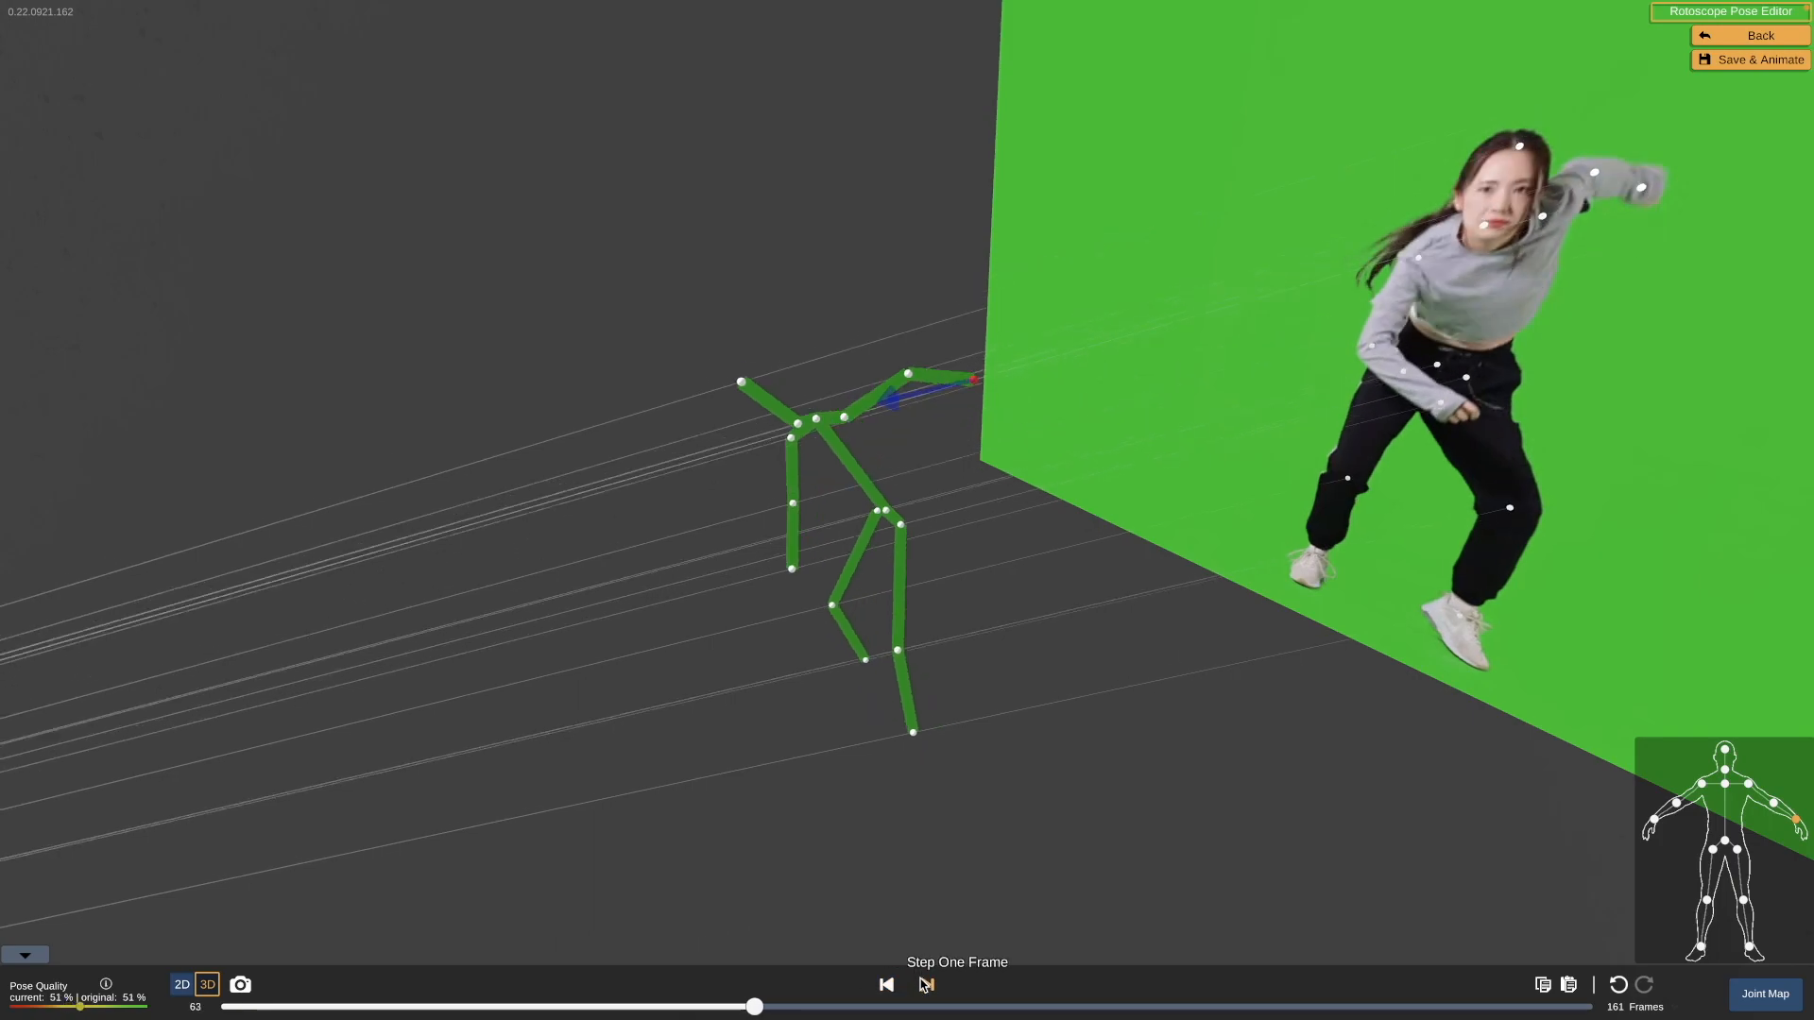
left_click(927, 986)
left_click(927, 986)
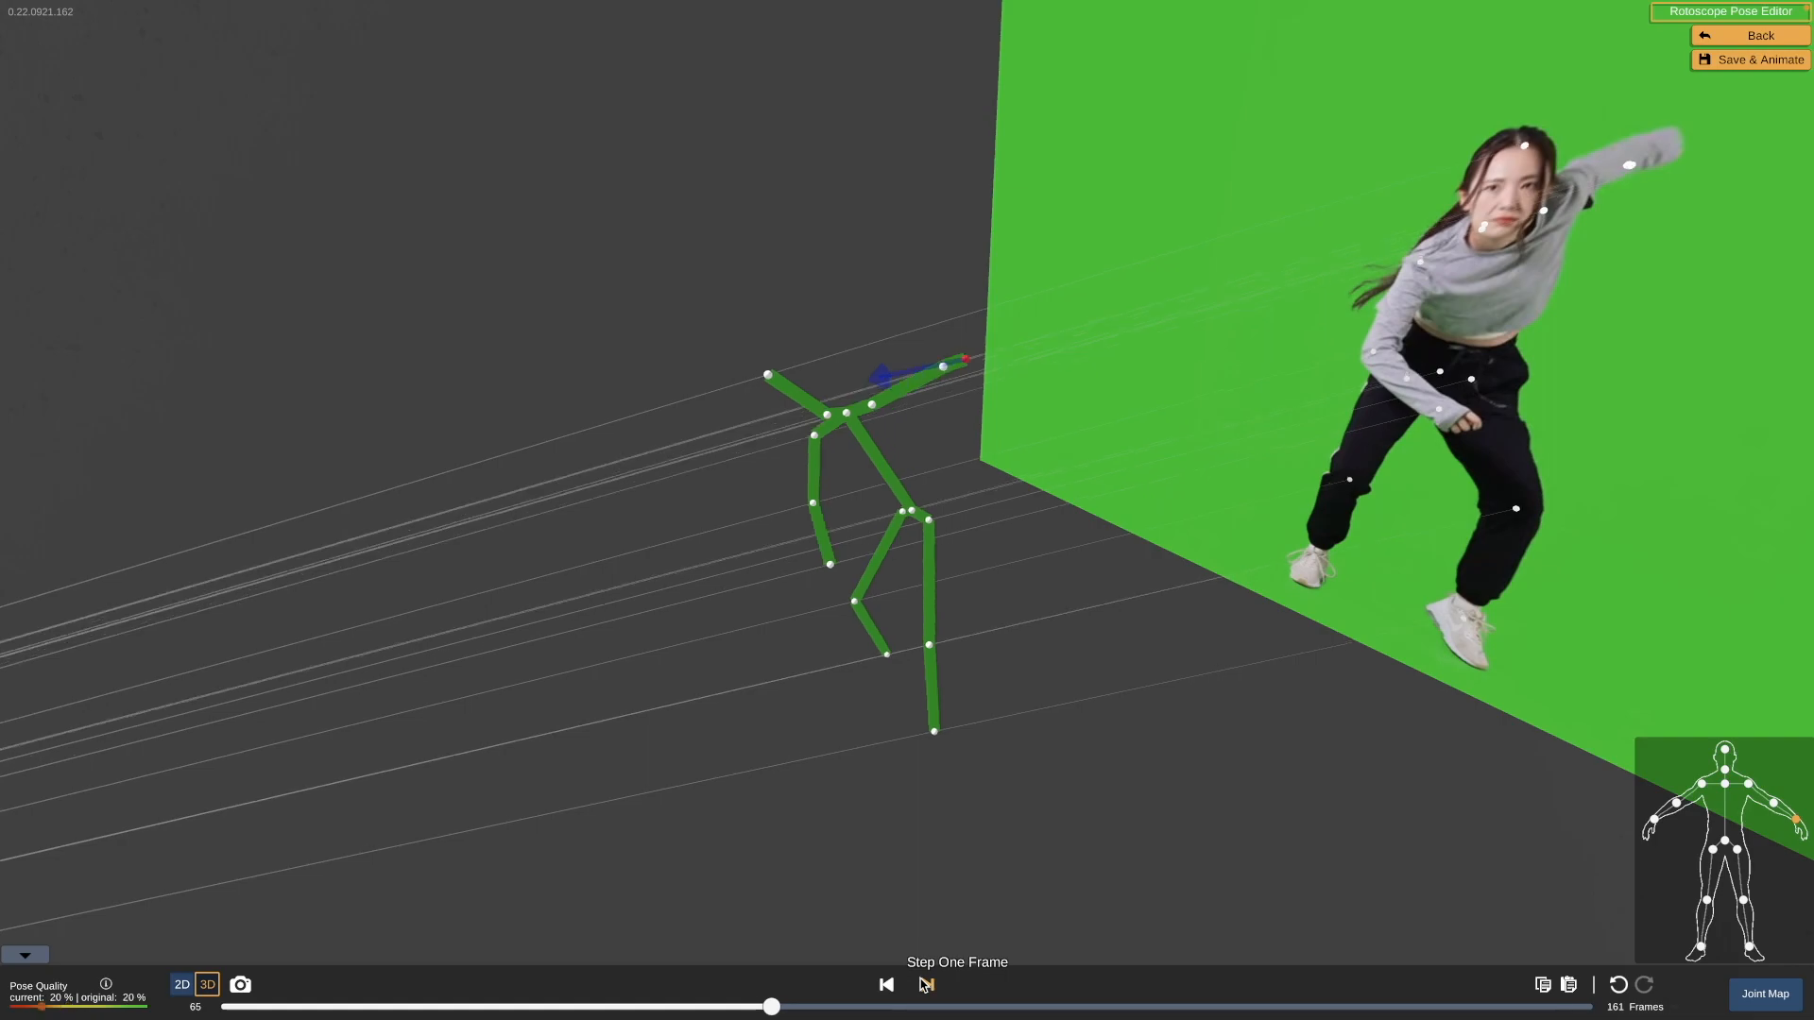
left_click_drag(959, 628, 988, 707)
left_click(929, 982)
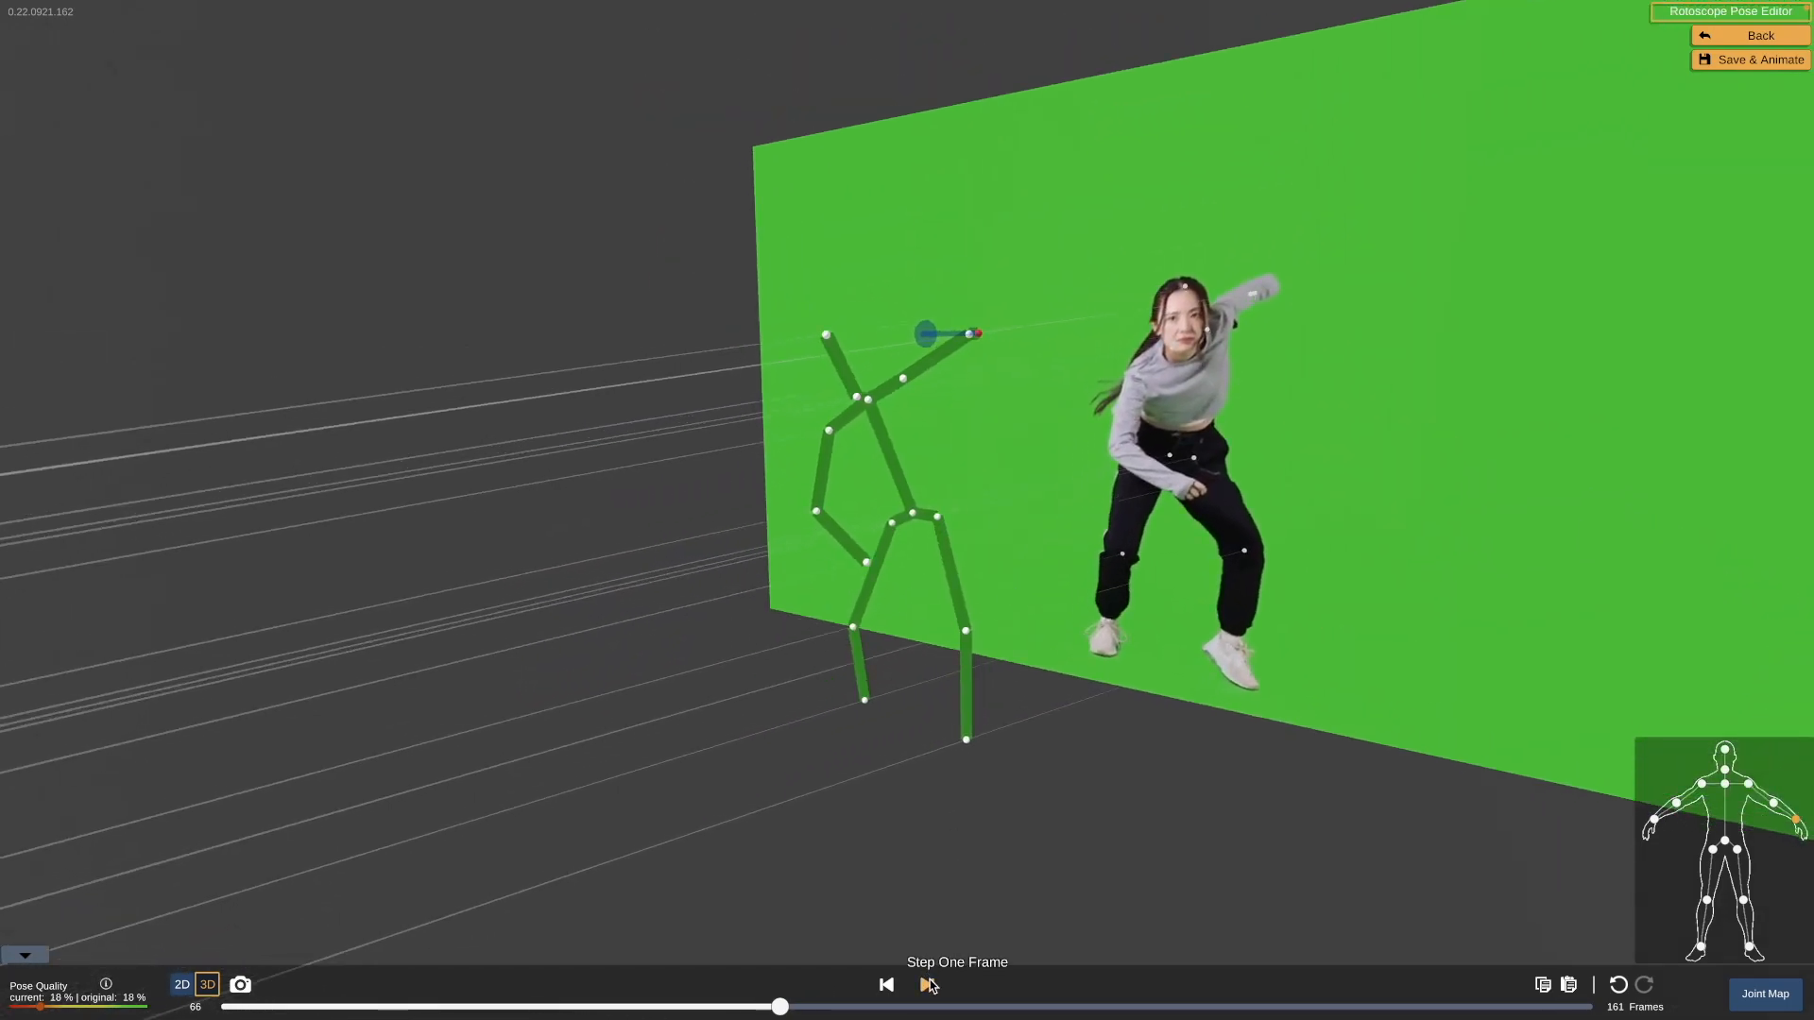
left_click(929, 983)
left_click(930, 984)
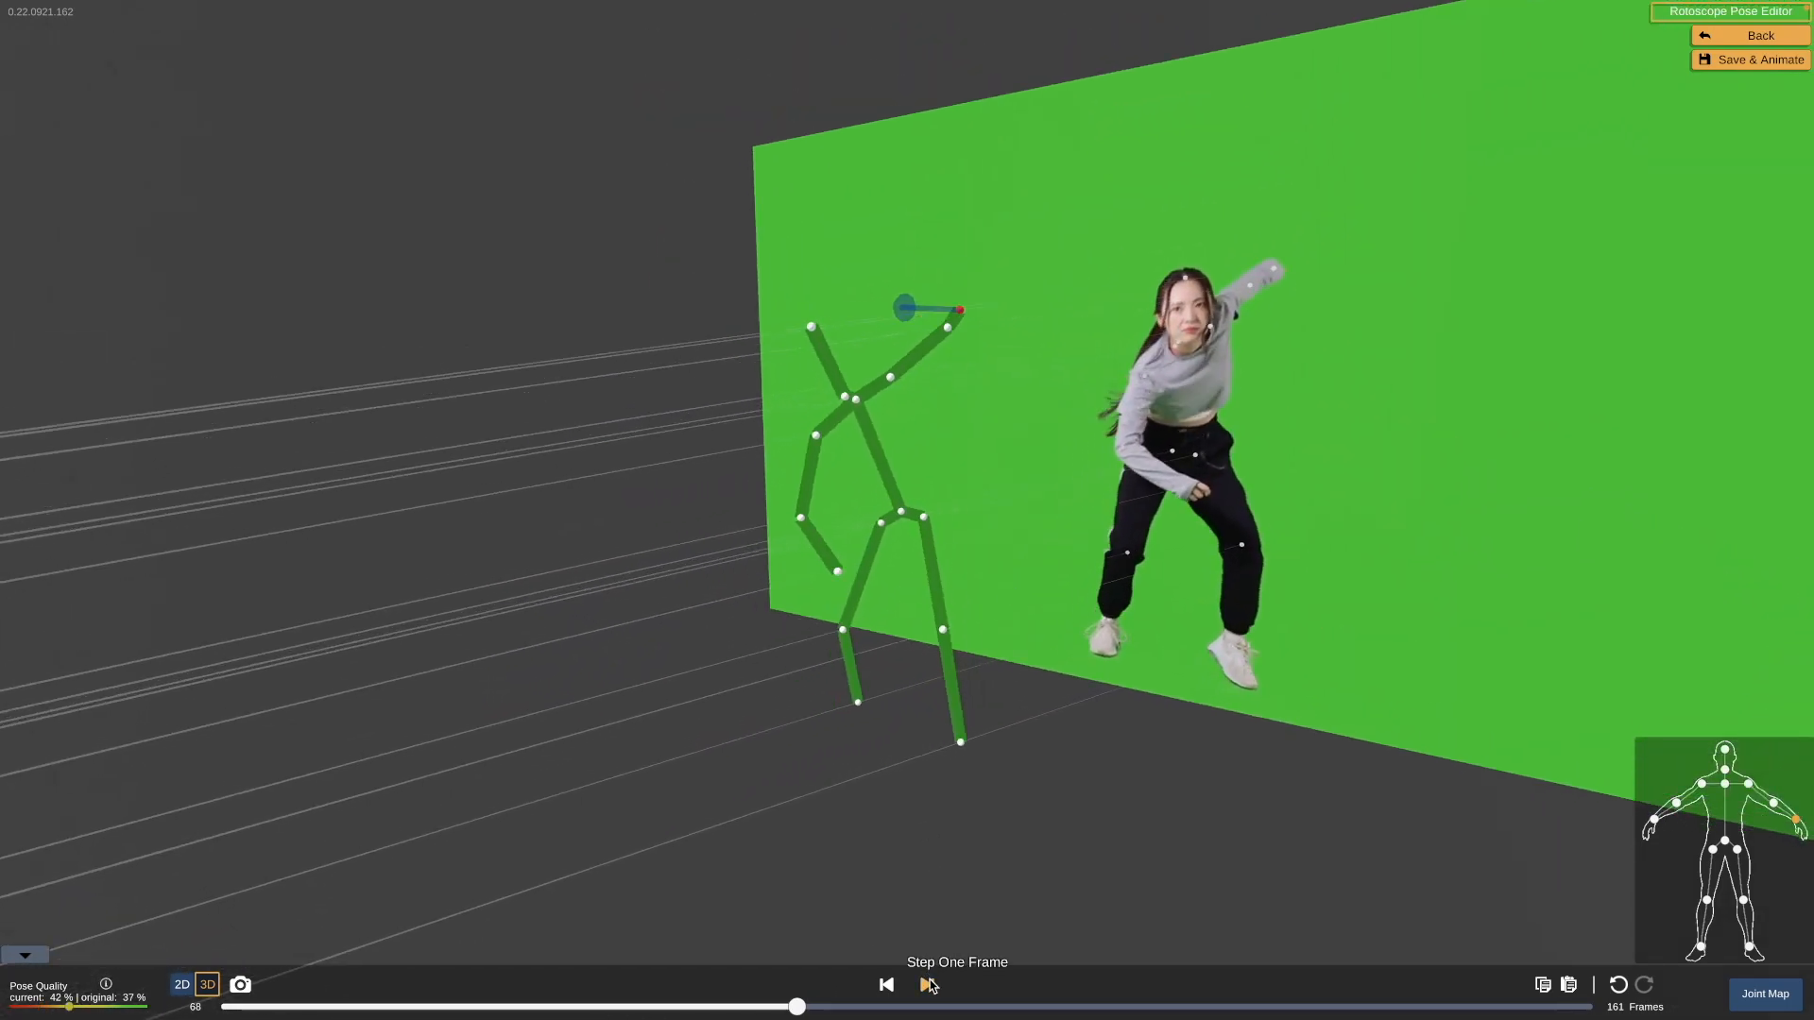
left_click(928, 983)
left_click(929, 984)
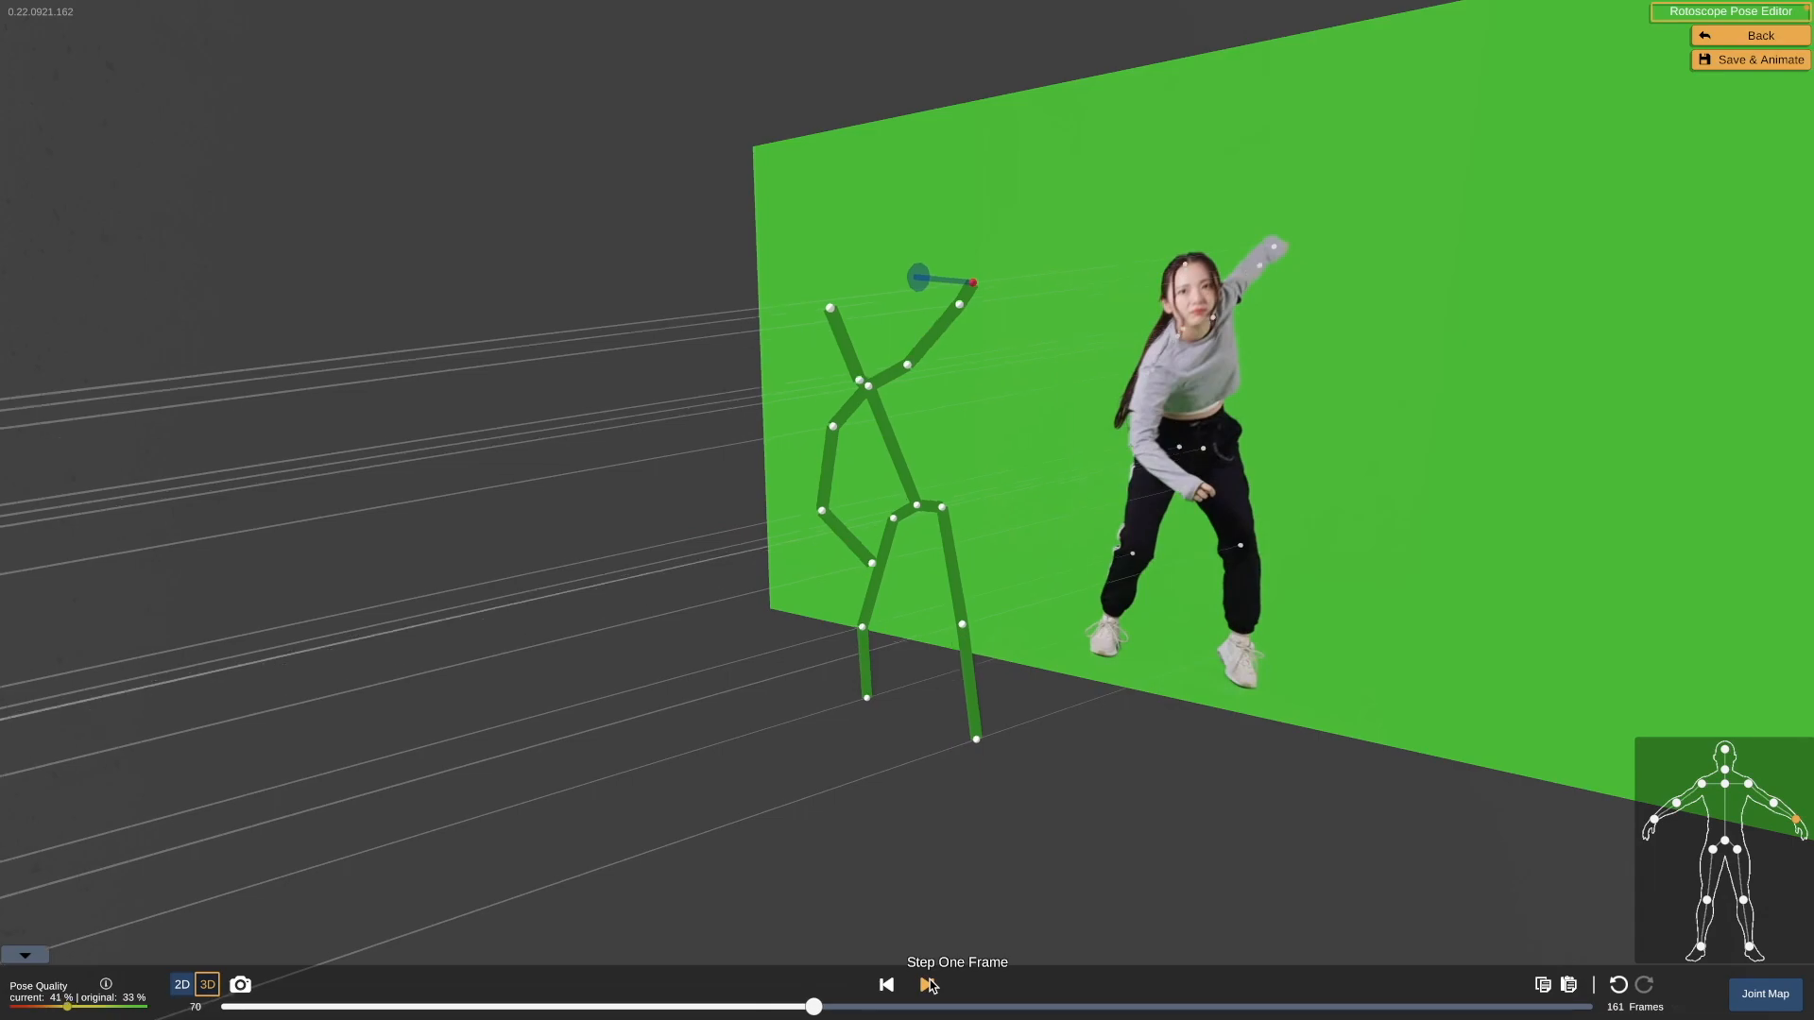
left_click(930, 986)
left_click(929, 986)
- Examine the left elbow's position around frame 95 and the overall pose at frame 142 from different angles
left_click_drag(1008, 620, 908, 875)
left_click_drag(830, 1008, 1025, 1007)
left_click_drag(1181, 529, 1181, 567)
left_click(1033, 320)
left_click_drag(1033, 378, 889, 360)
left_click_drag(1025, 1007, 1424, 1007)
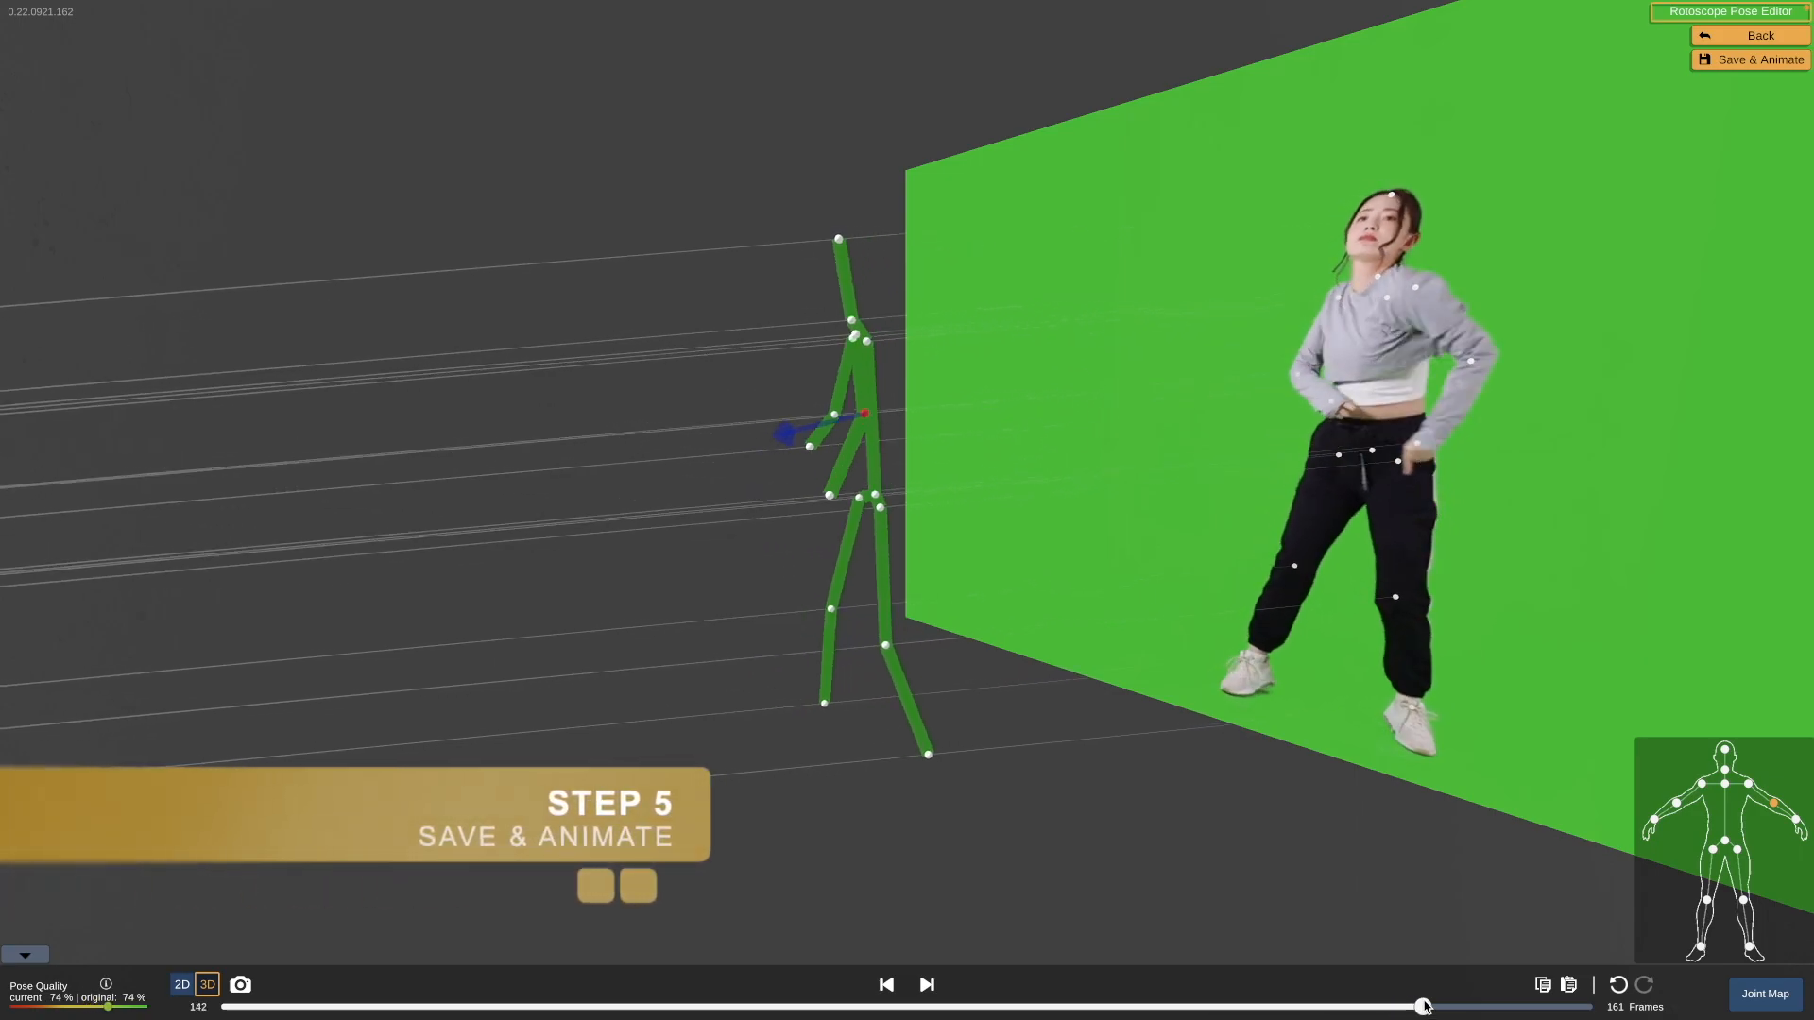
left_click_drag(790, 601, 903, 595)
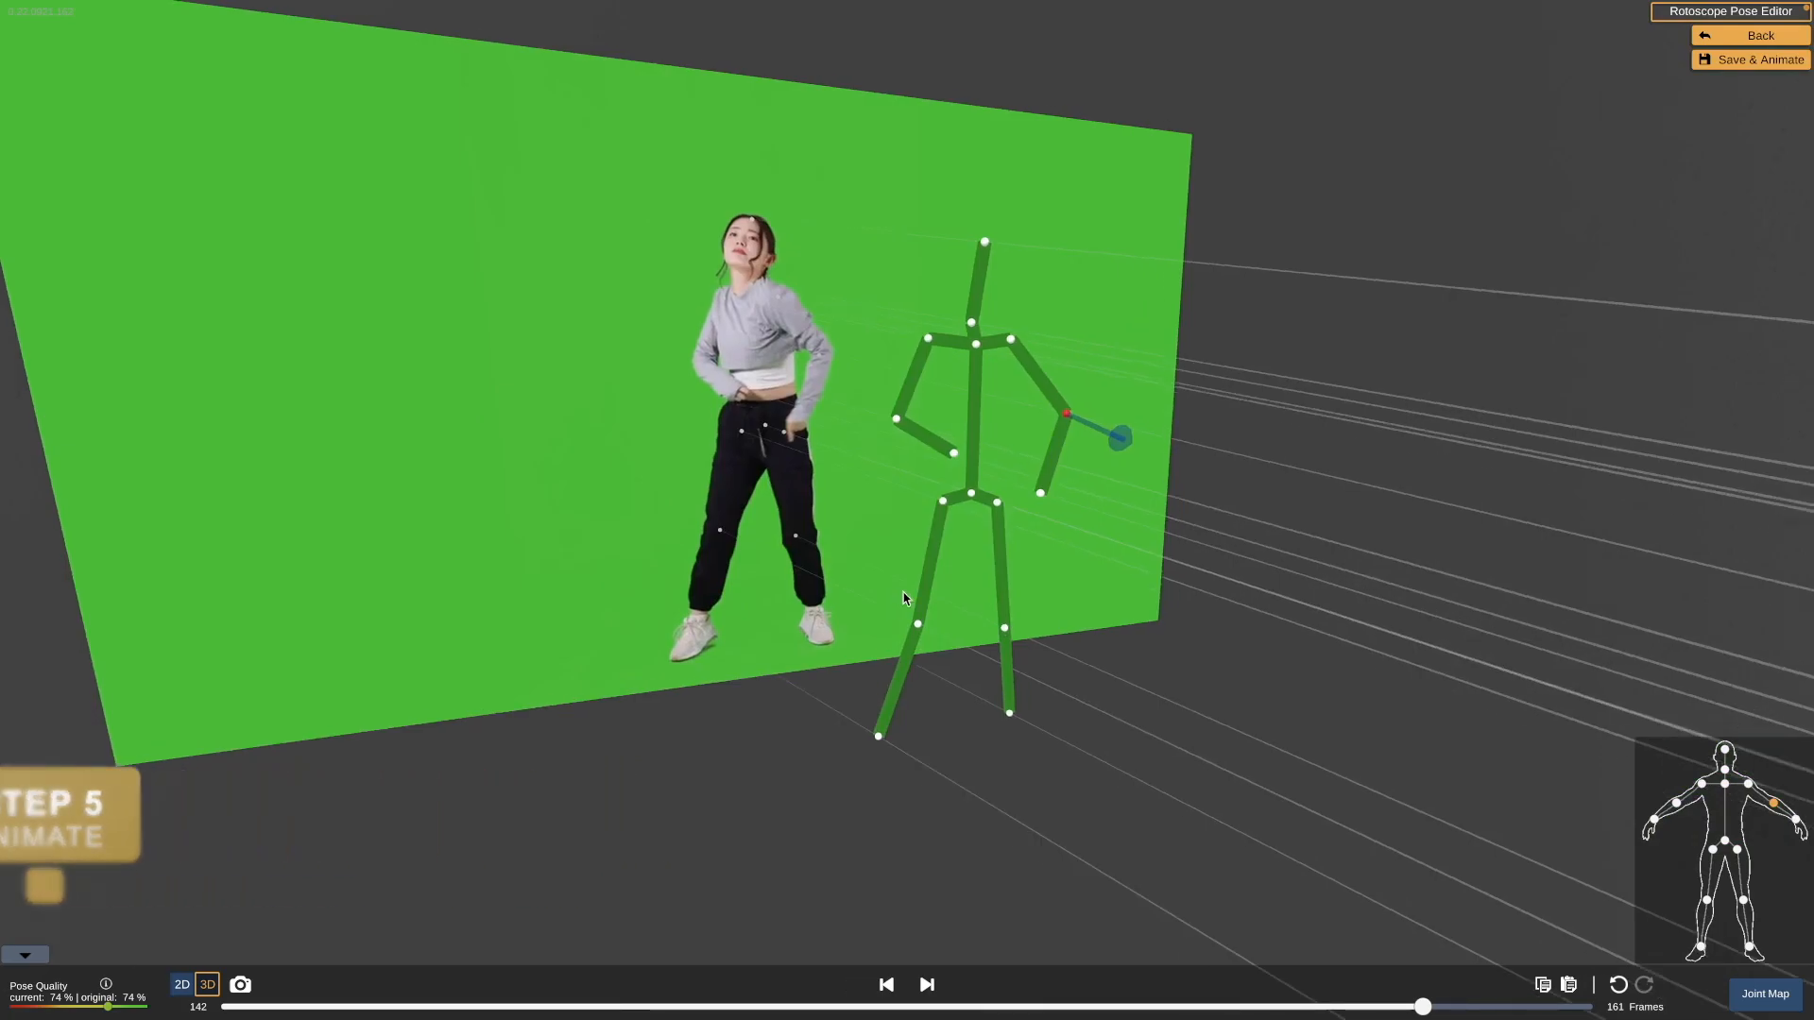
- Save the corrected poses, reanimate DanceTrim.mov and show the new animation preview in full screen
left_click(1754, 64)
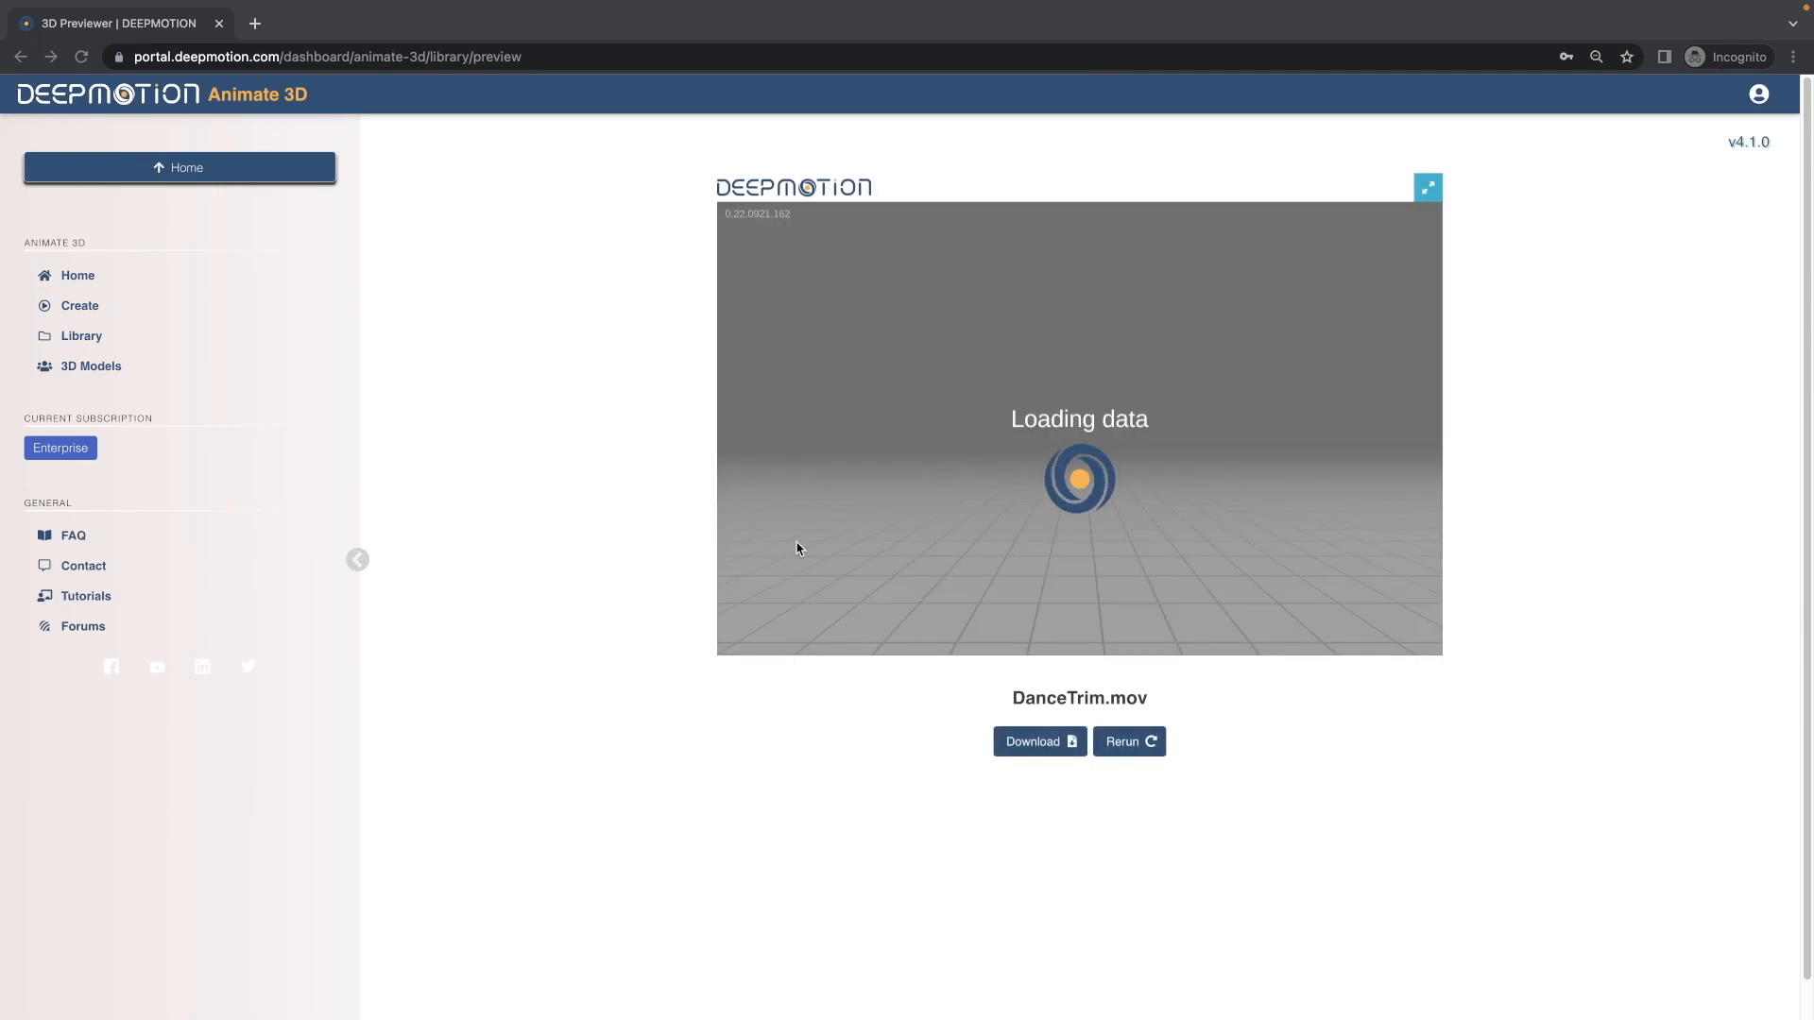
left_click(1063, 512)
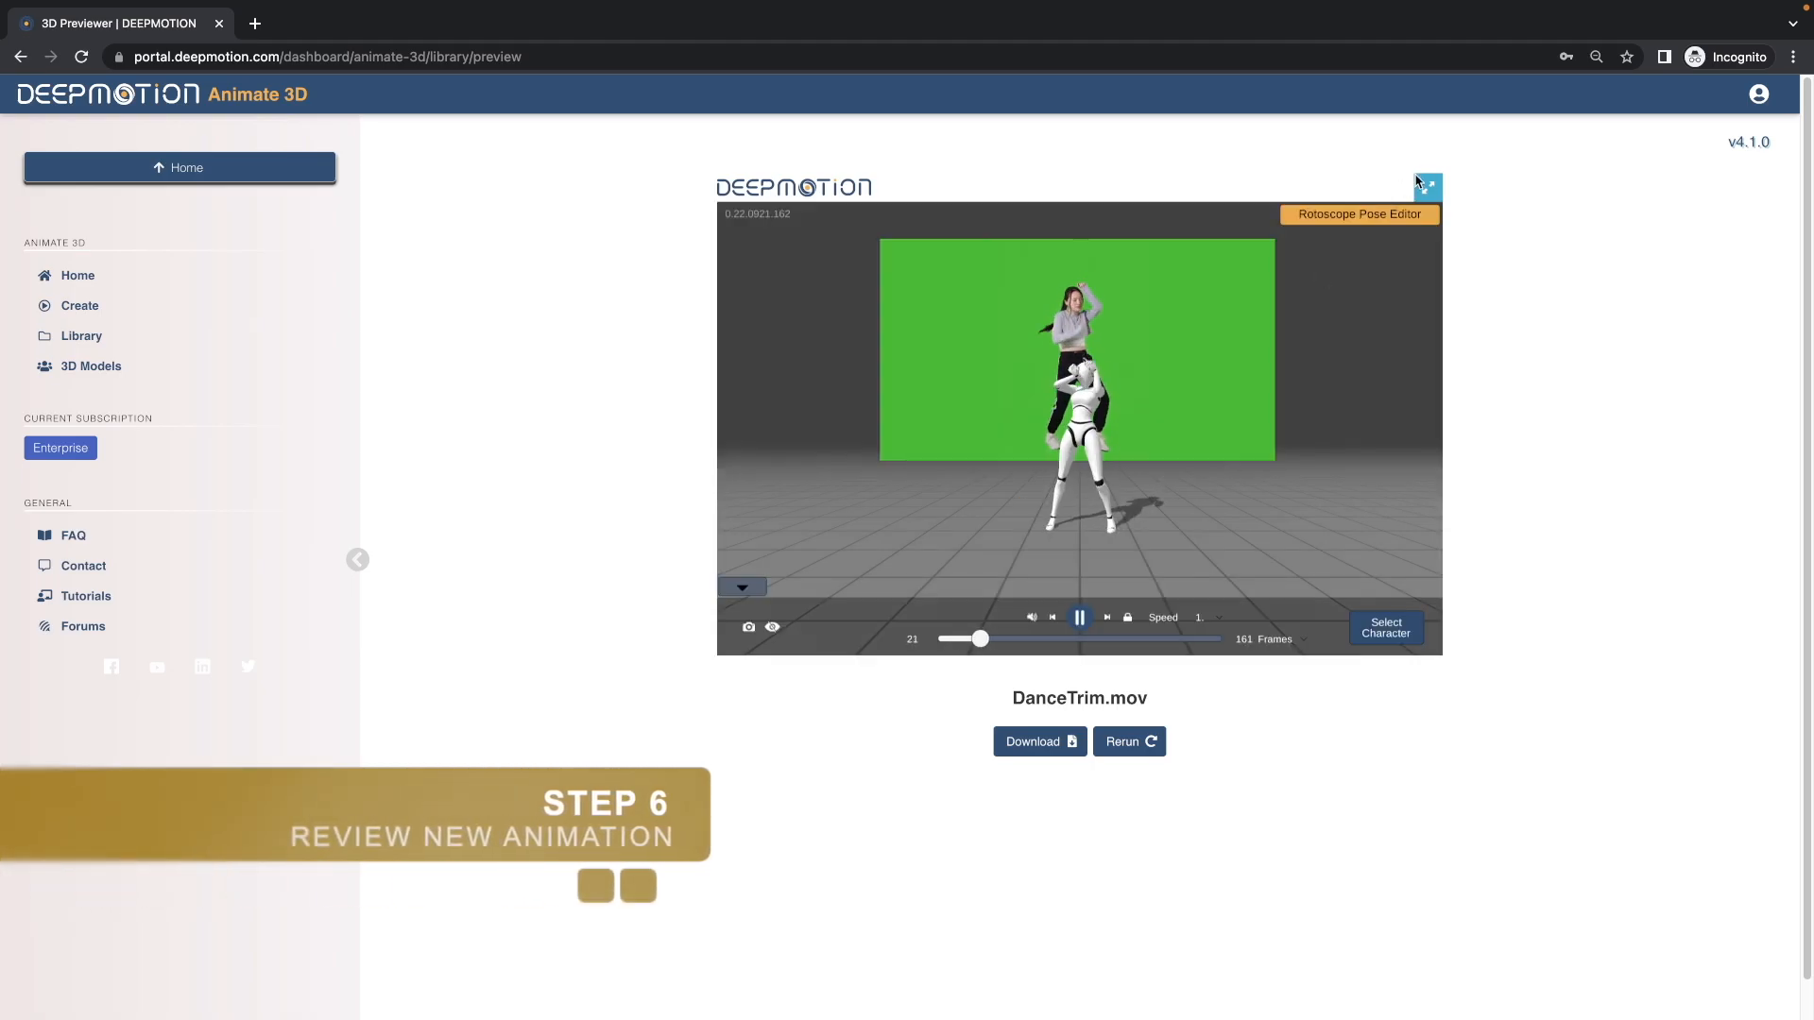
key("i")
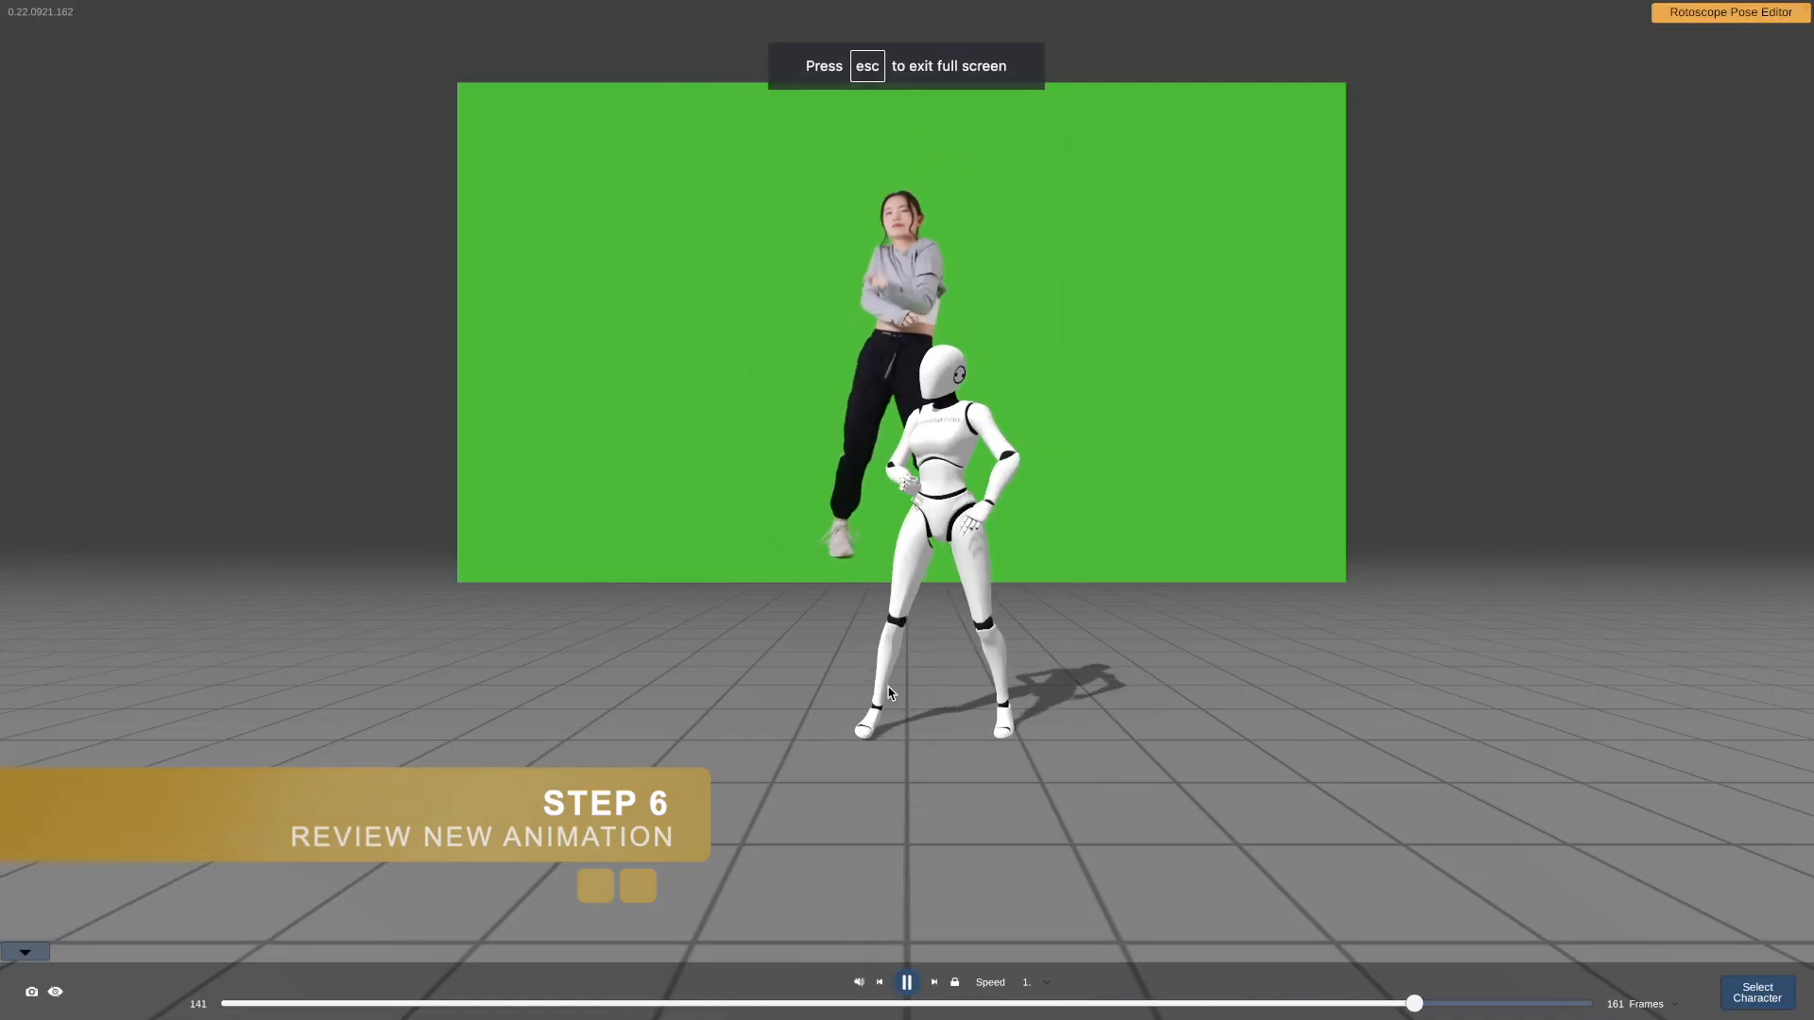
- Pause the new animation and scrub through it from several angles, comparing the character's arms with the dancer's up to frame 119
left_click(907, 983)
left_click(743, 1003)
mouse_move(743, 1005)
left_mouse_down()
mouse_move(760, 1005)
mouse_move(730, 1004)
left_mouse_up()
mouse_move(1131, 576)
left_mouse_down()
mouse_move(938, 604)
mouse_move(1020, 639)
mouse_move(1143, 607)
mouse_move(1116, 545)
left_mouse_up()
left_click_drag(1094, 550, 1024, 595)
left_click_drag(729, 1003, 822, 1003)
left_click_drag(992, 510, 1053, 458)
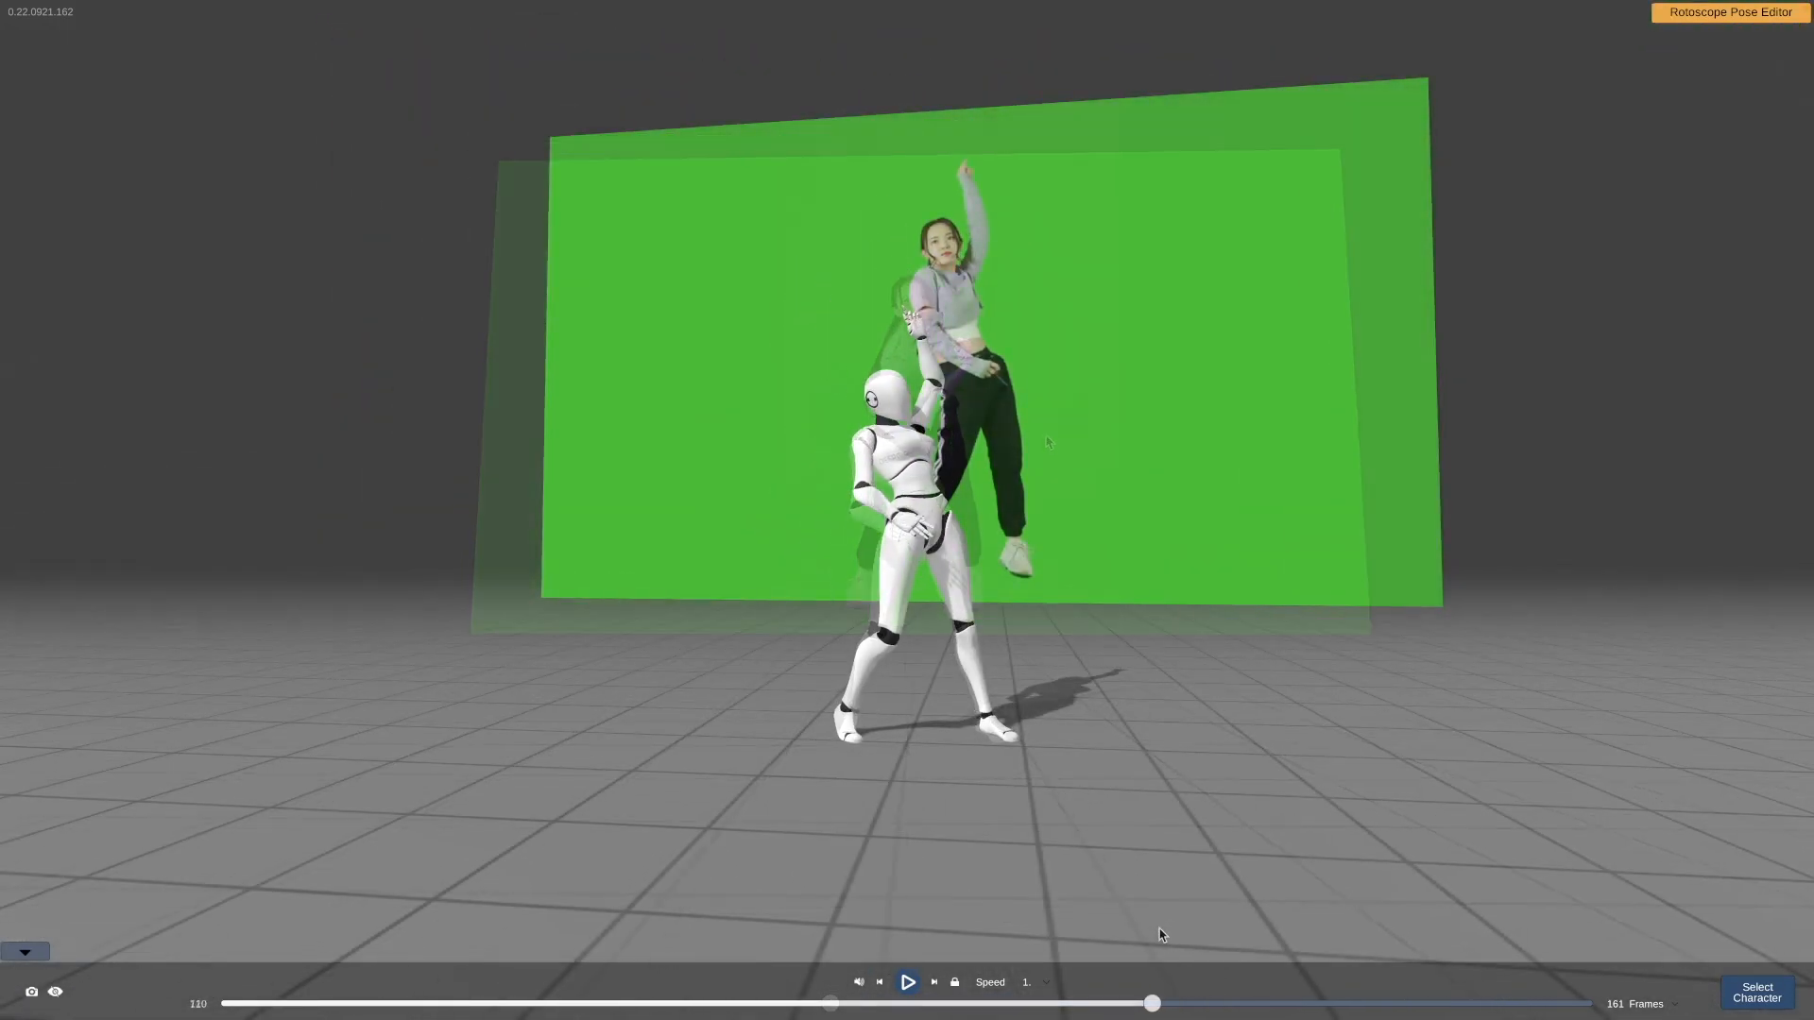
left_click_drag(1254, 942, 1295, 947)
left_click_drag(1258, 569, 1242, 582)
left_click_drag(1286, 1007, 1236, 1012)
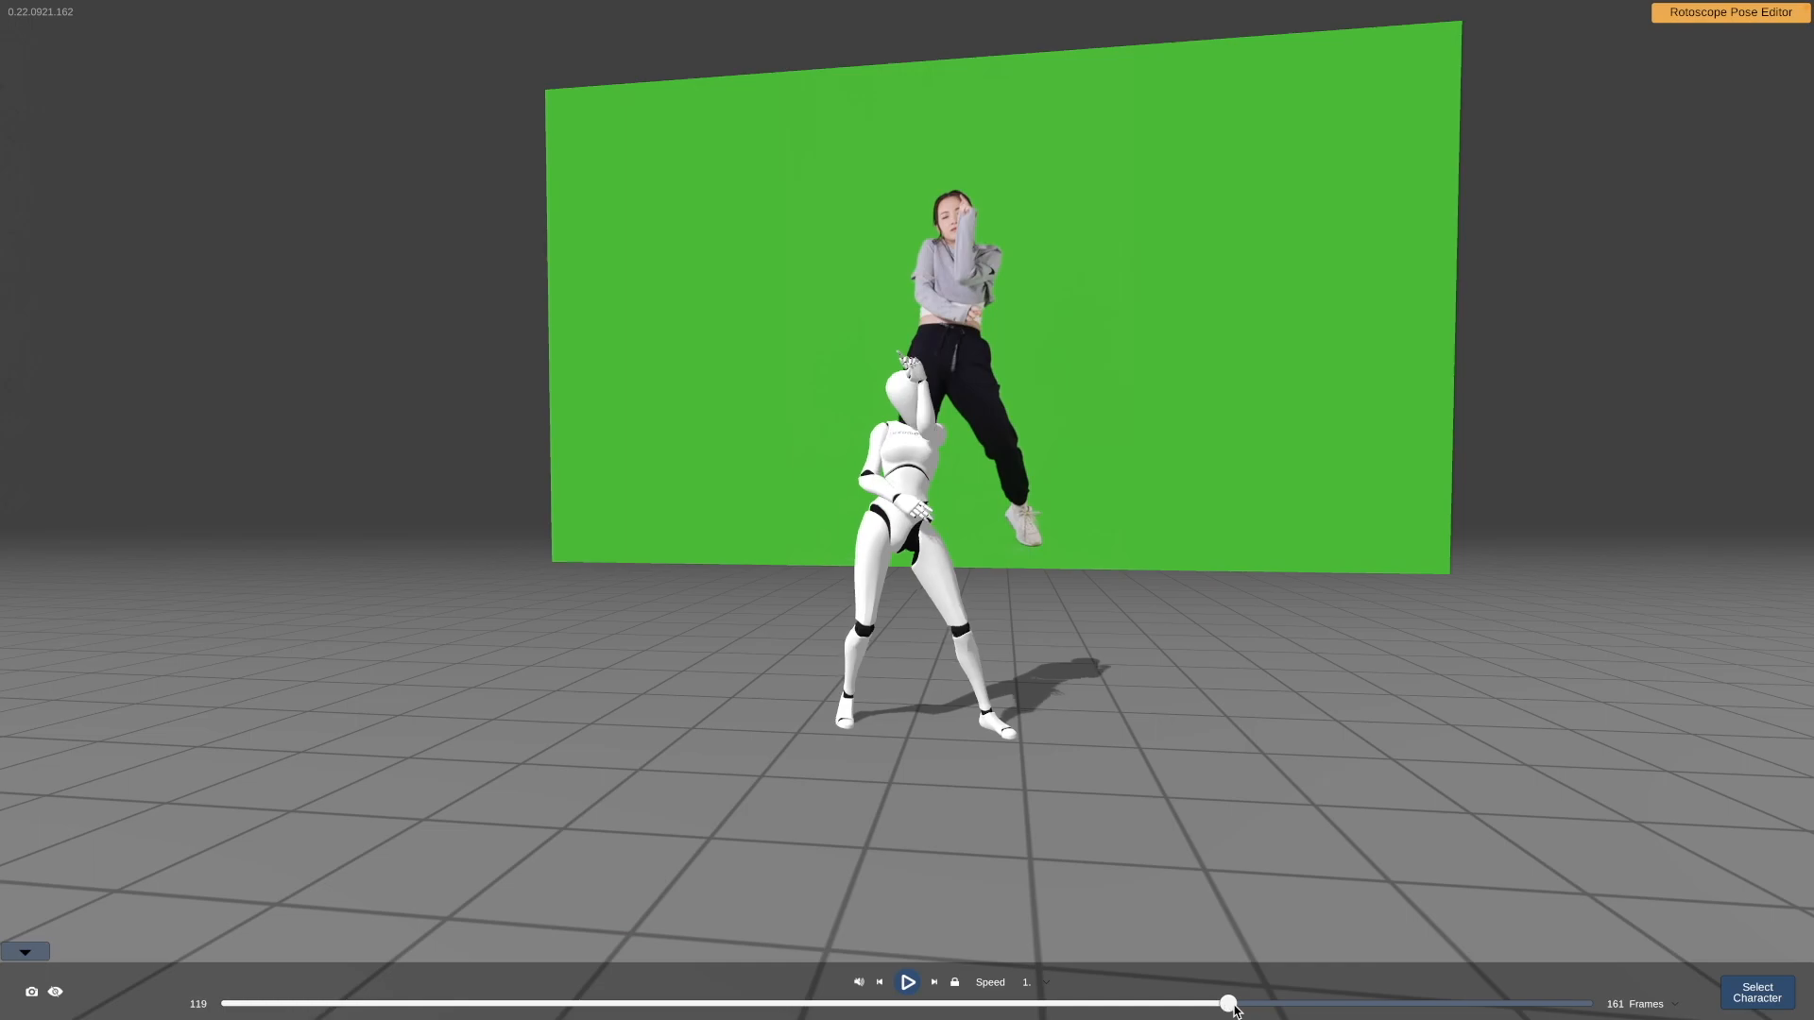
- Reopen the pose editor at frame 119 and, in the 3D view, pull the left elbow and wrist joints away from the video
mouse_move(1768, 26)
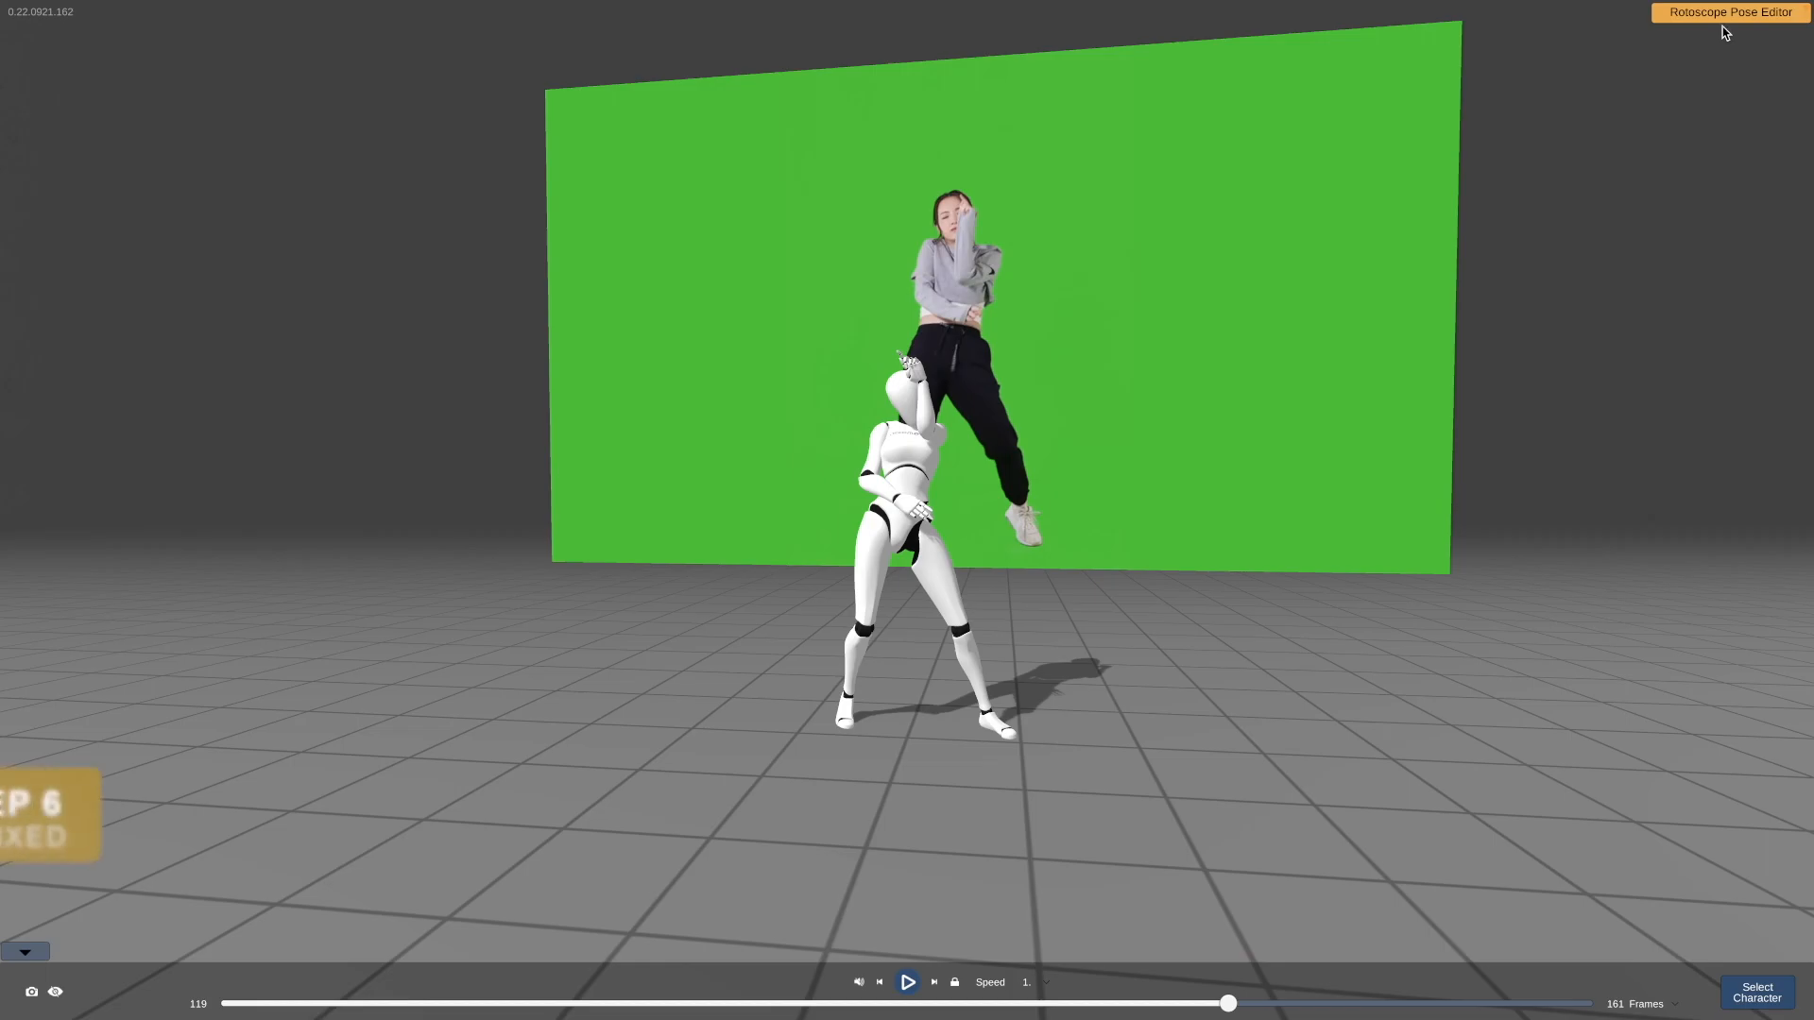
left_click(1720, 17)
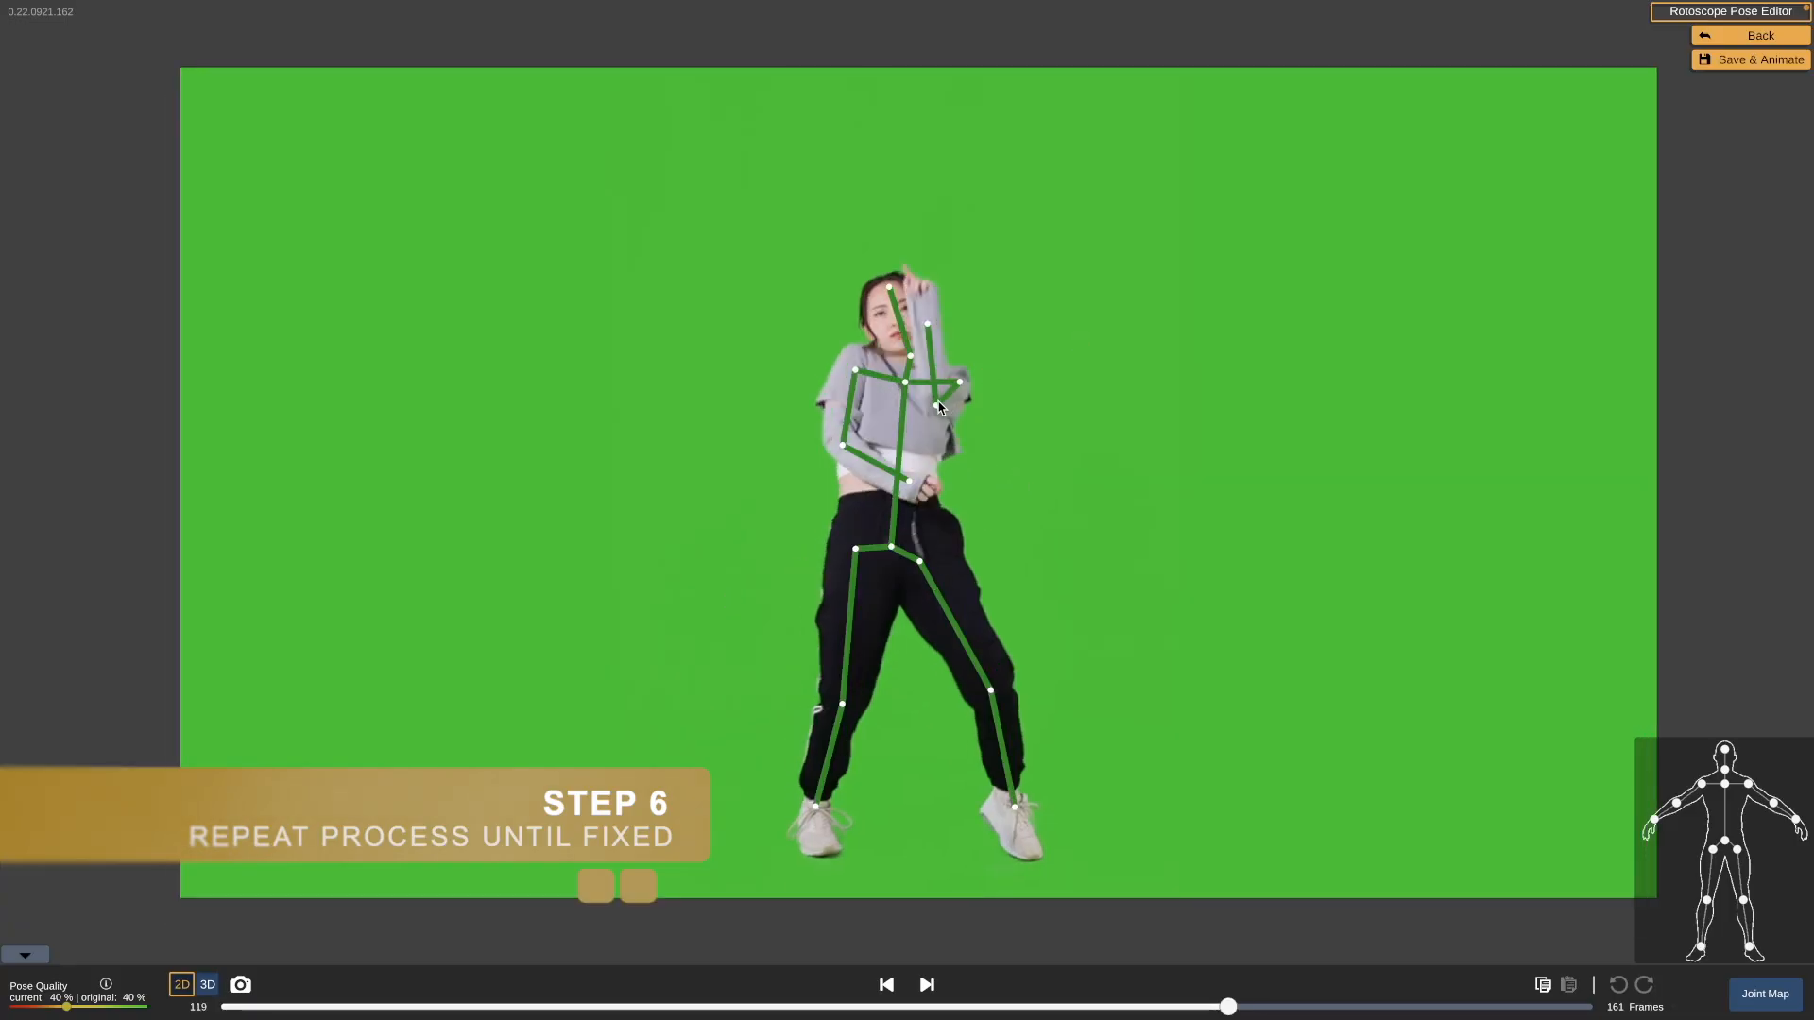
left_click(209, 985)
left_click_drag(1039, 453, 772, 511)
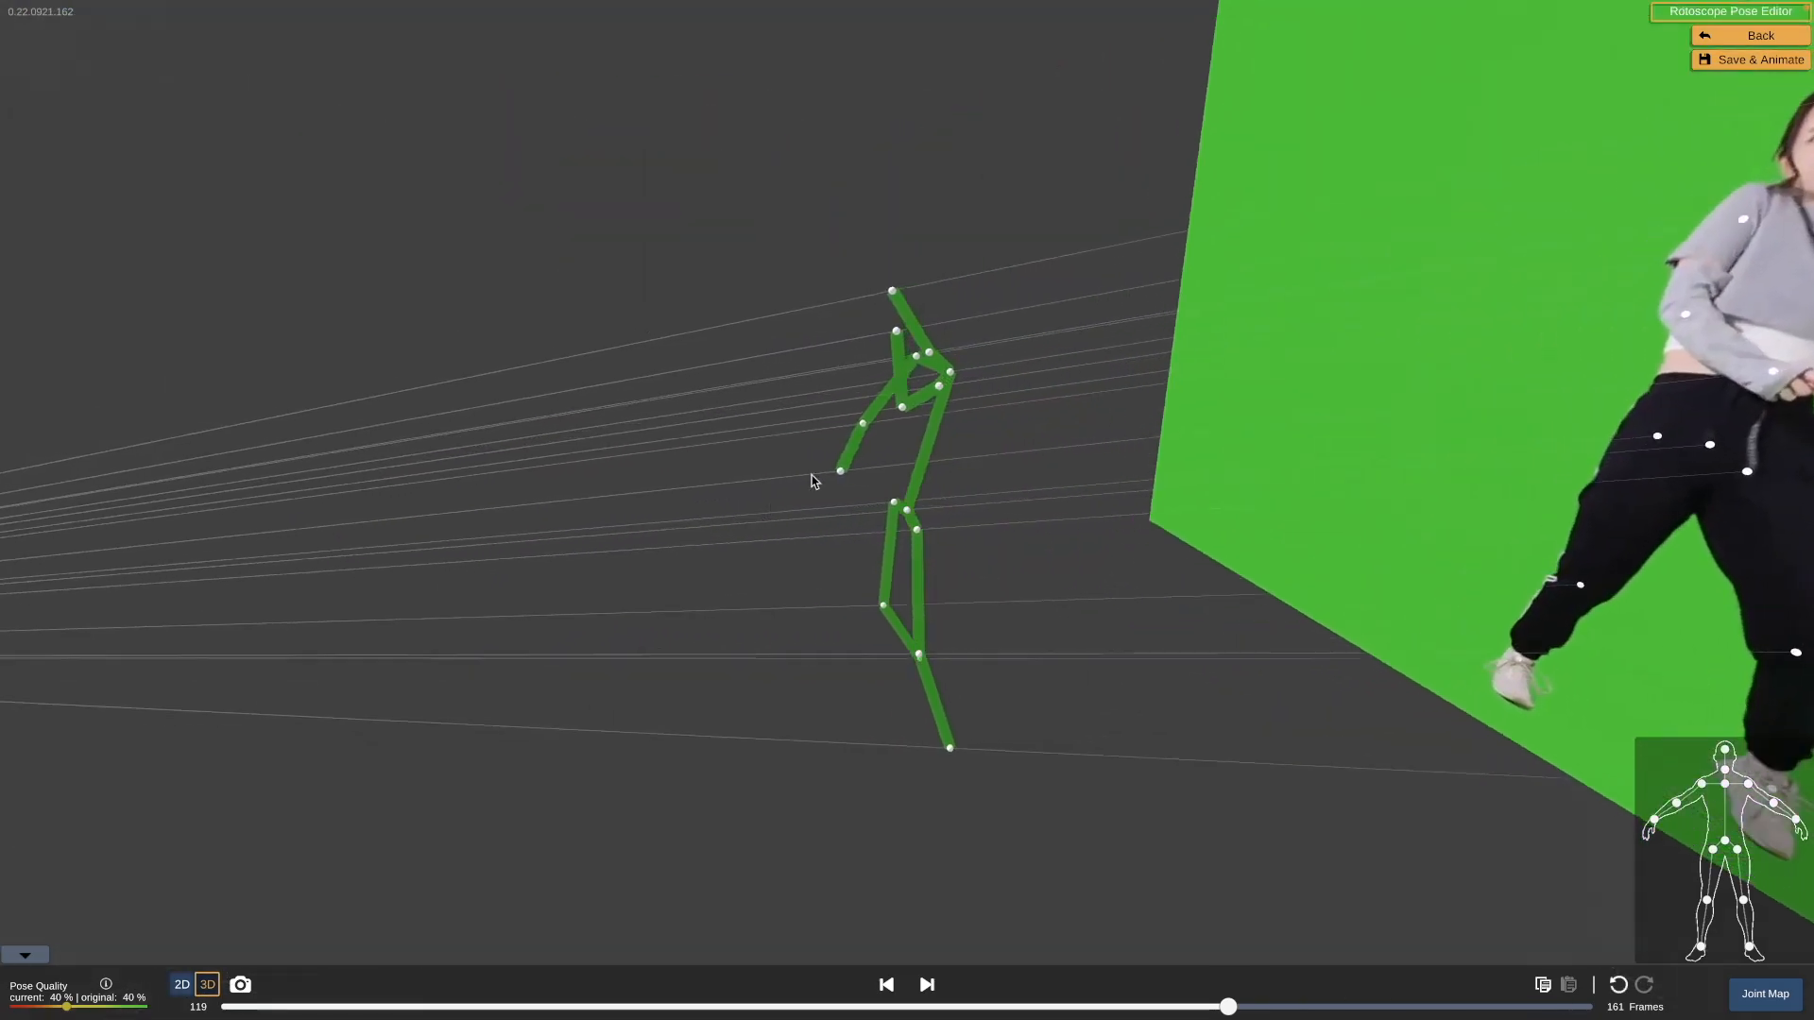
left_click(901, 405)
left_click_drag(811, 419, 767, 434)
left_click(859, 341)
left_click_drag(809, 353, 761, 369)
- On frame 120, pull the left elbow and wrist joints away from the video in depth
left_click_drag(833, 433, 863, 581)
left_click(927, 985)
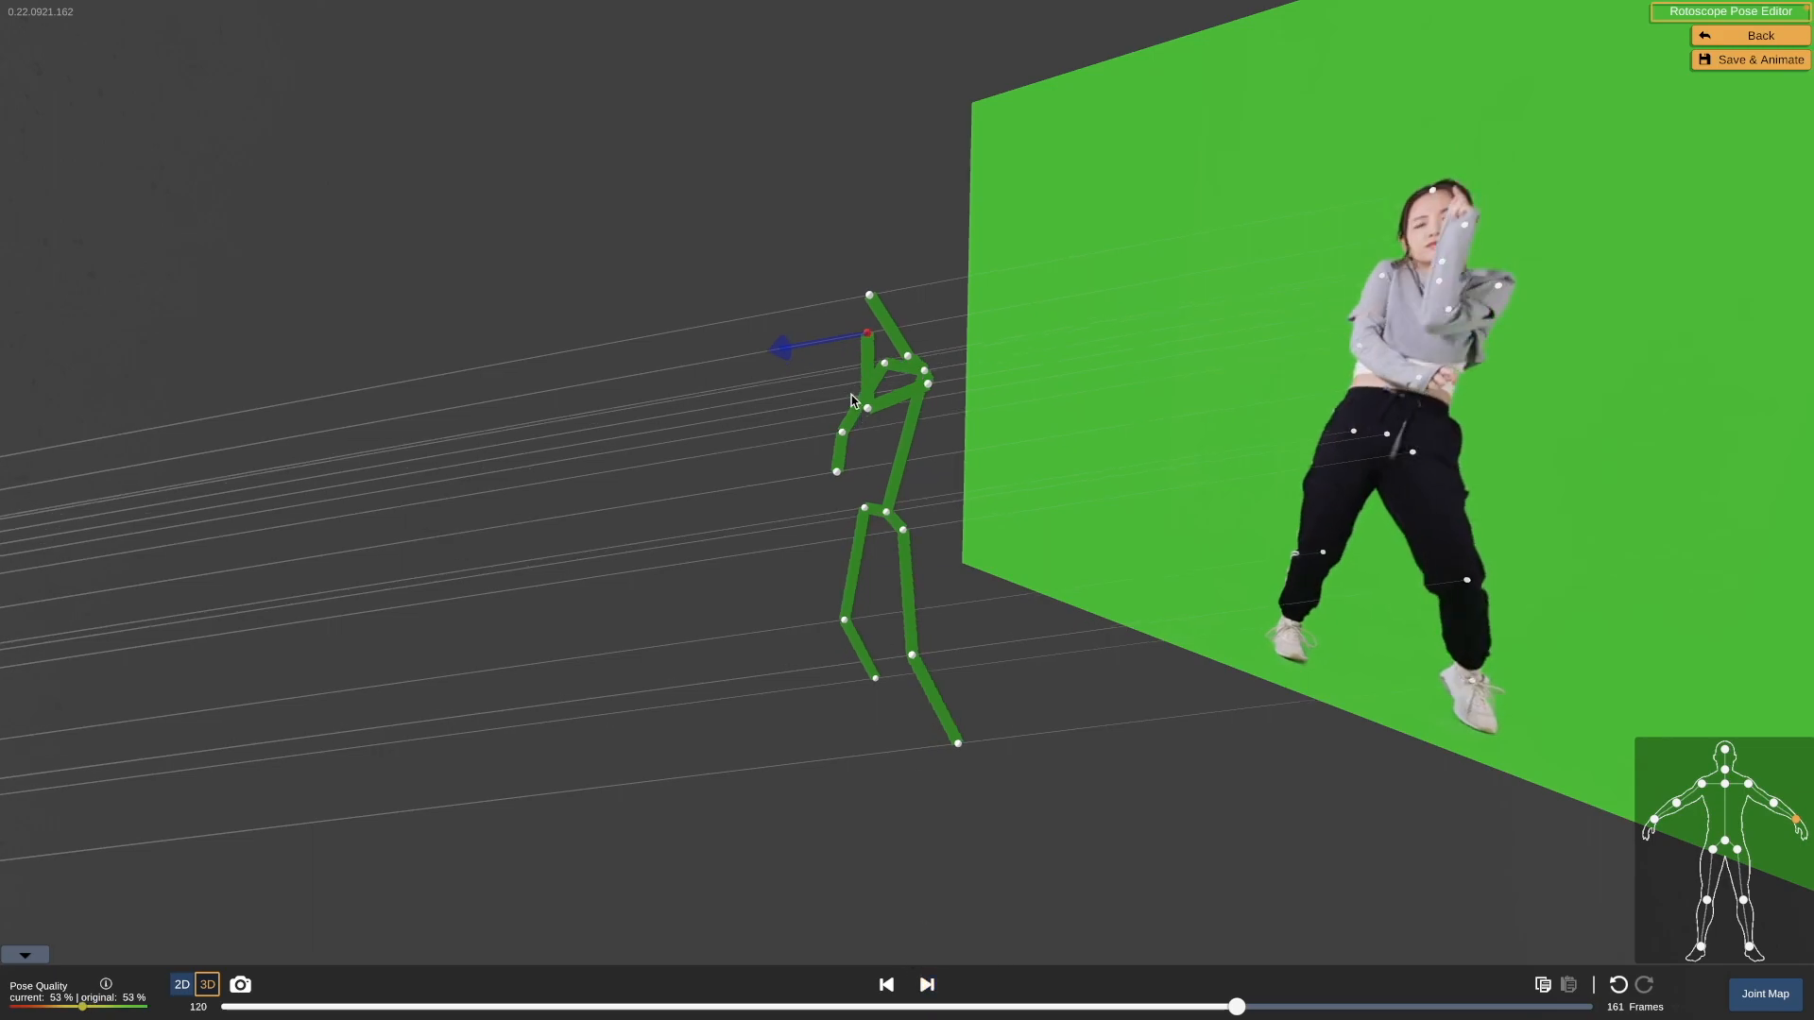
left_click(869, 411)
left_click_drag(789, 417, 760, 426)
left_click_drag(846, 342, 826, 344)
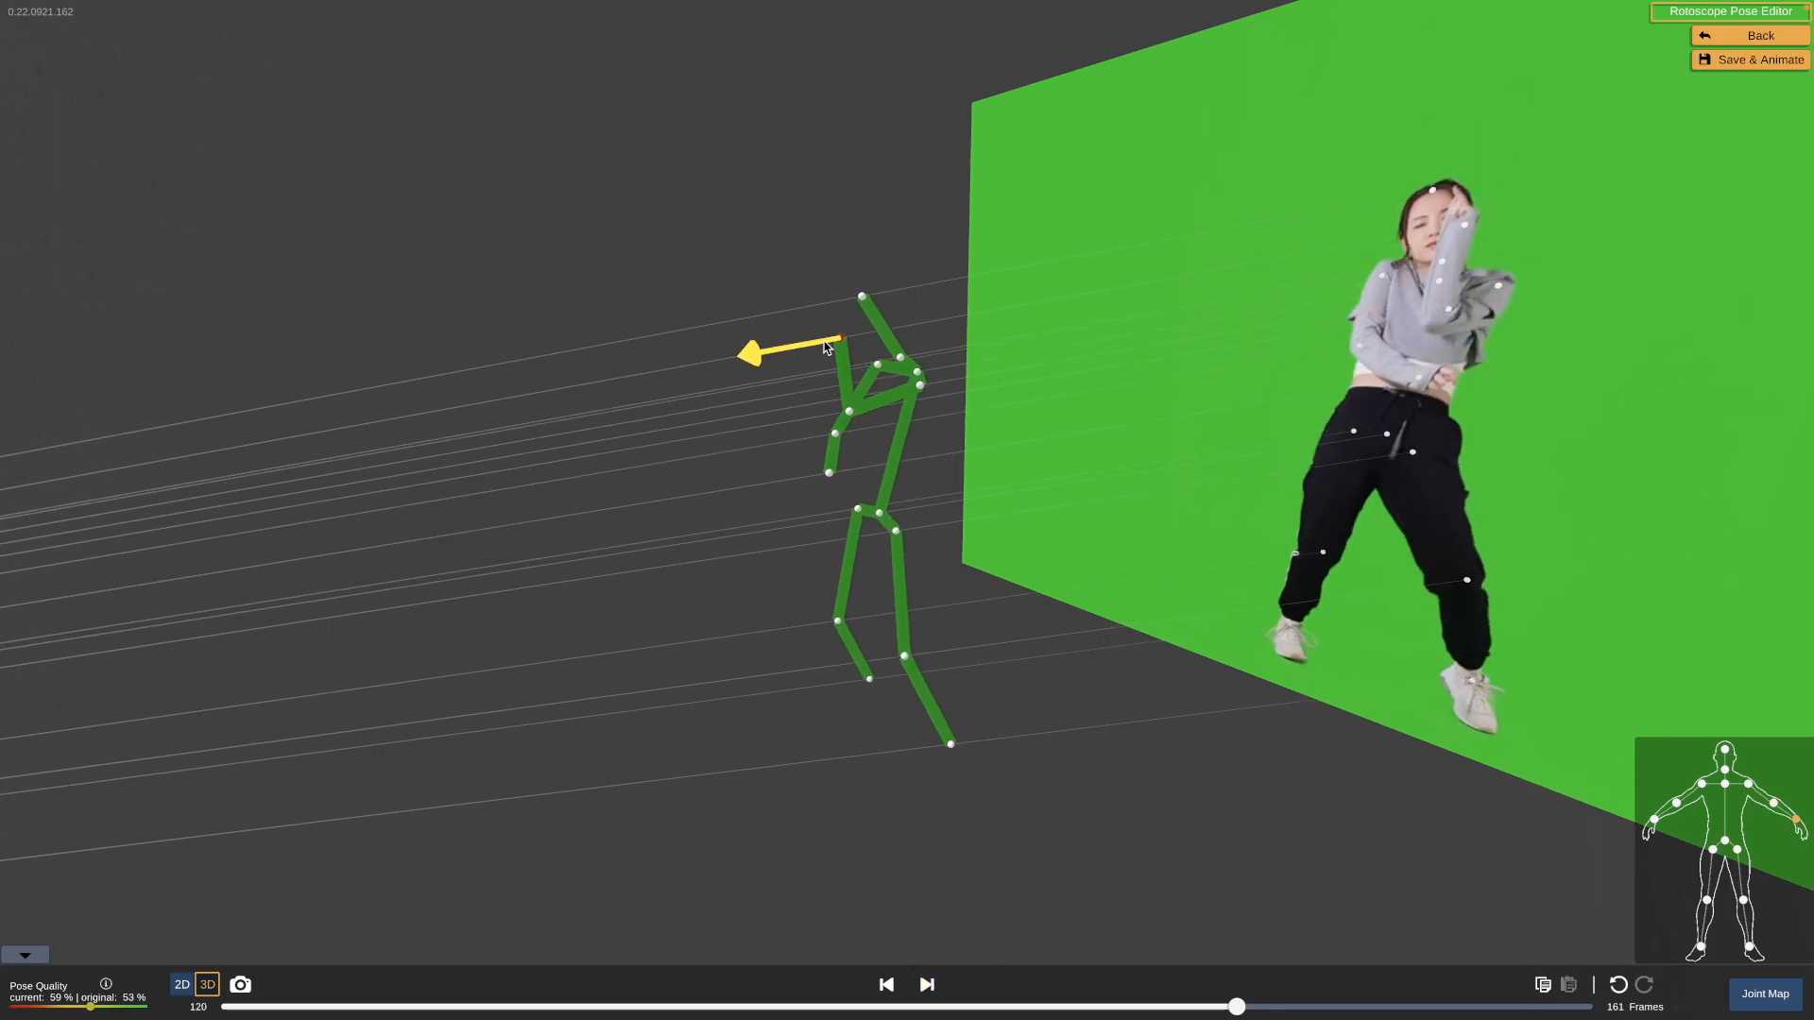
- On frames 121 and 122, adjust the depth of the bent left arm's joints so the forearm sits in front of the body
left_click(927, 986)
left_click(892, 417)
left_click_drag(886, 421, 814, 432)
left_click(854, 342)
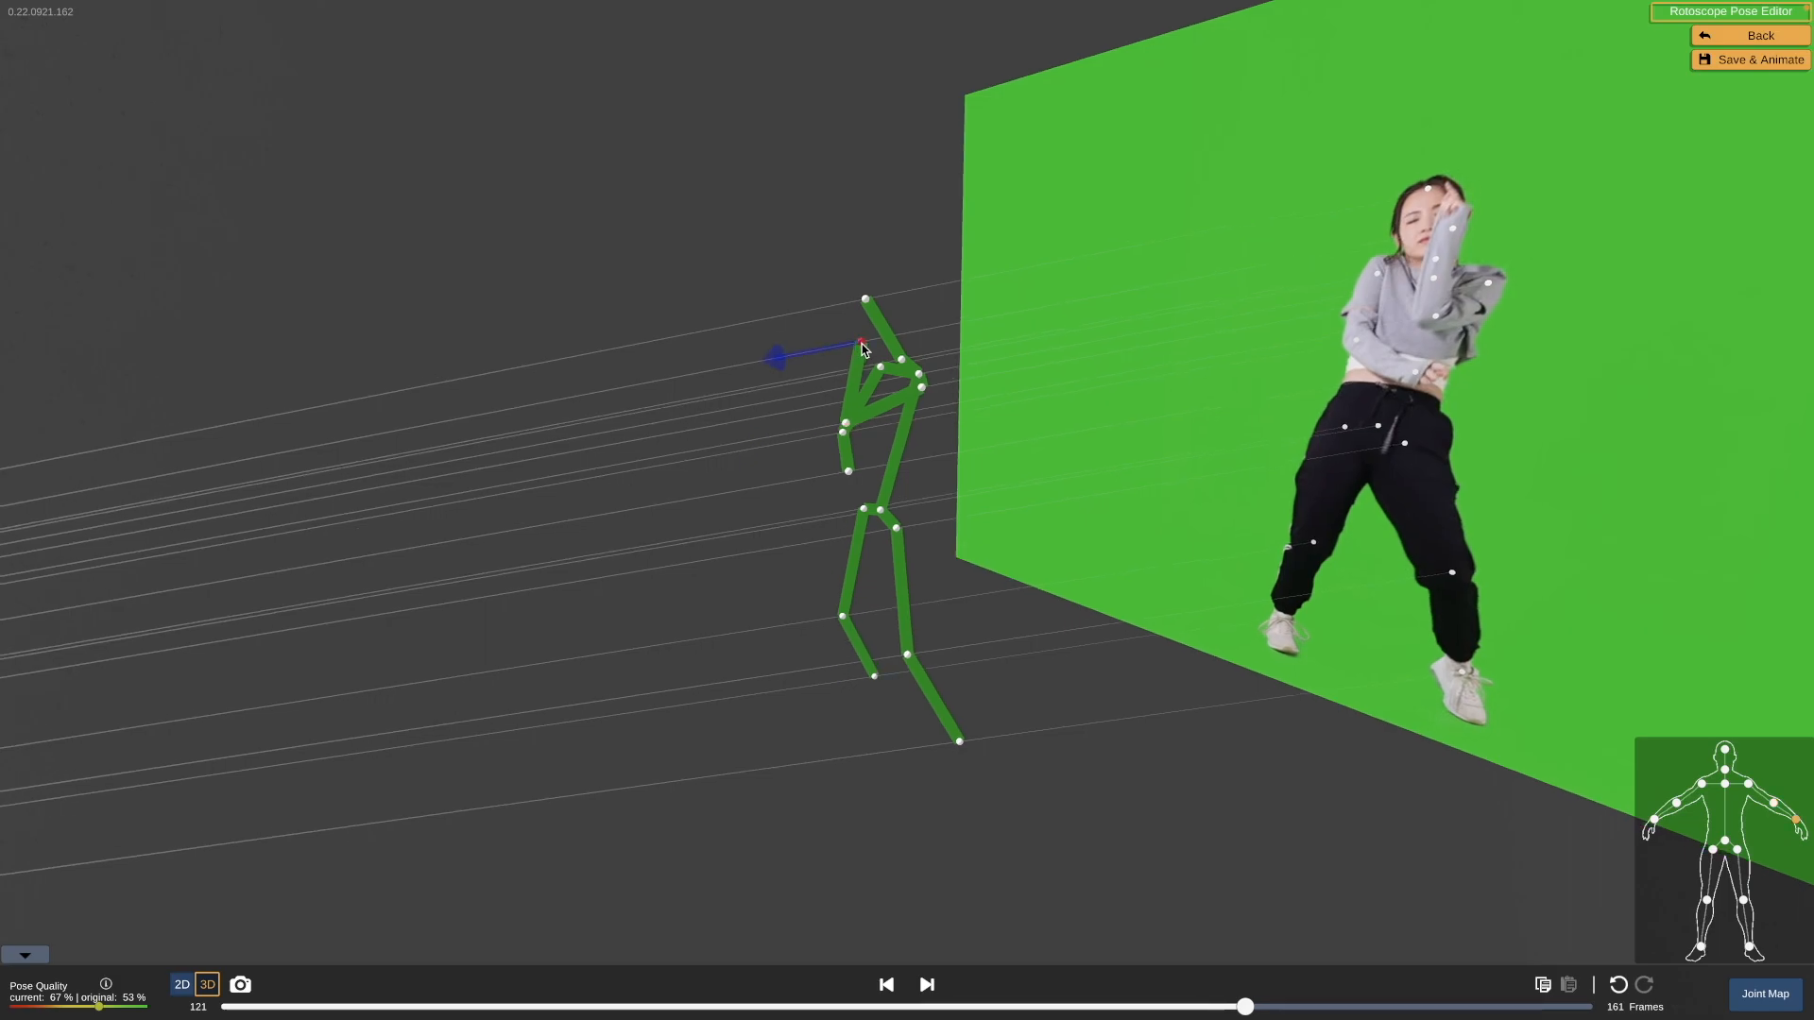
left_click(925, 985)
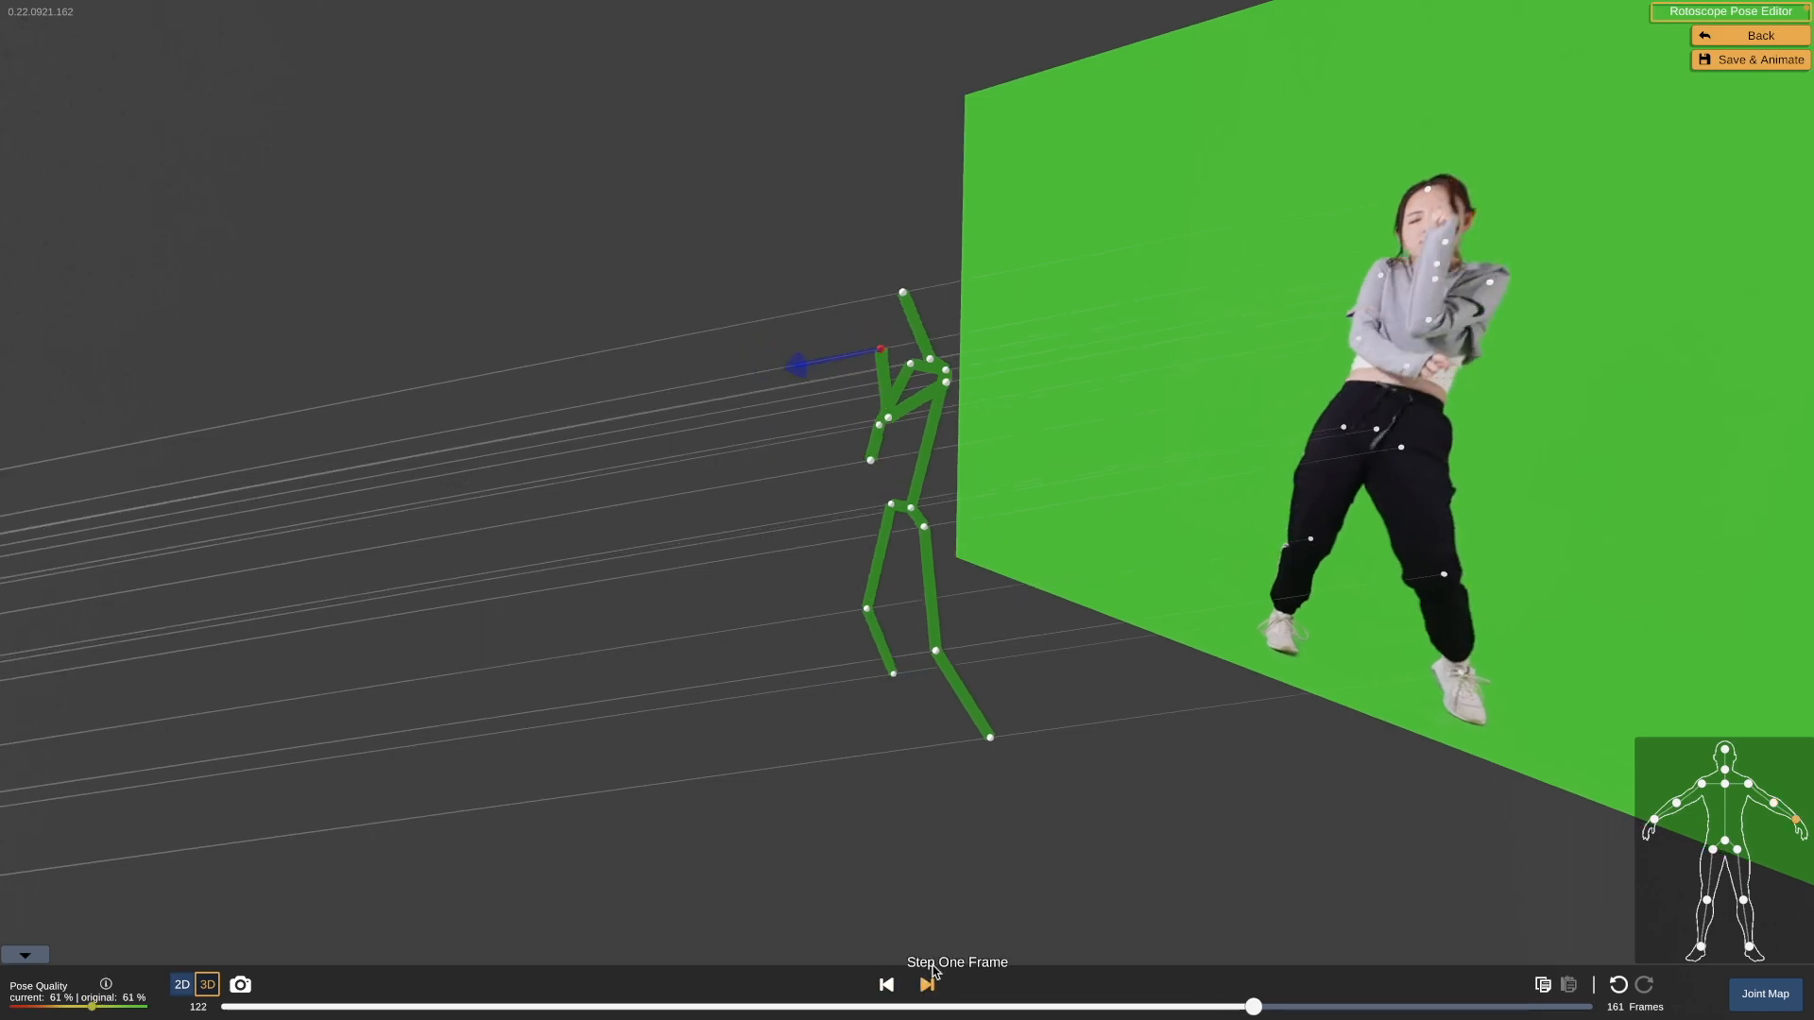
left_click_drag(884, 427, 871, 430)
left_click(858, 357)
left_click_drag(851, 353, 840, 357)
- In the 2D view, move the left elbow joint on frames 122 and 123 and the left wrist on frame 124 onto the dancer's bent arm
left_click_drag(897, 447, 941, 425)
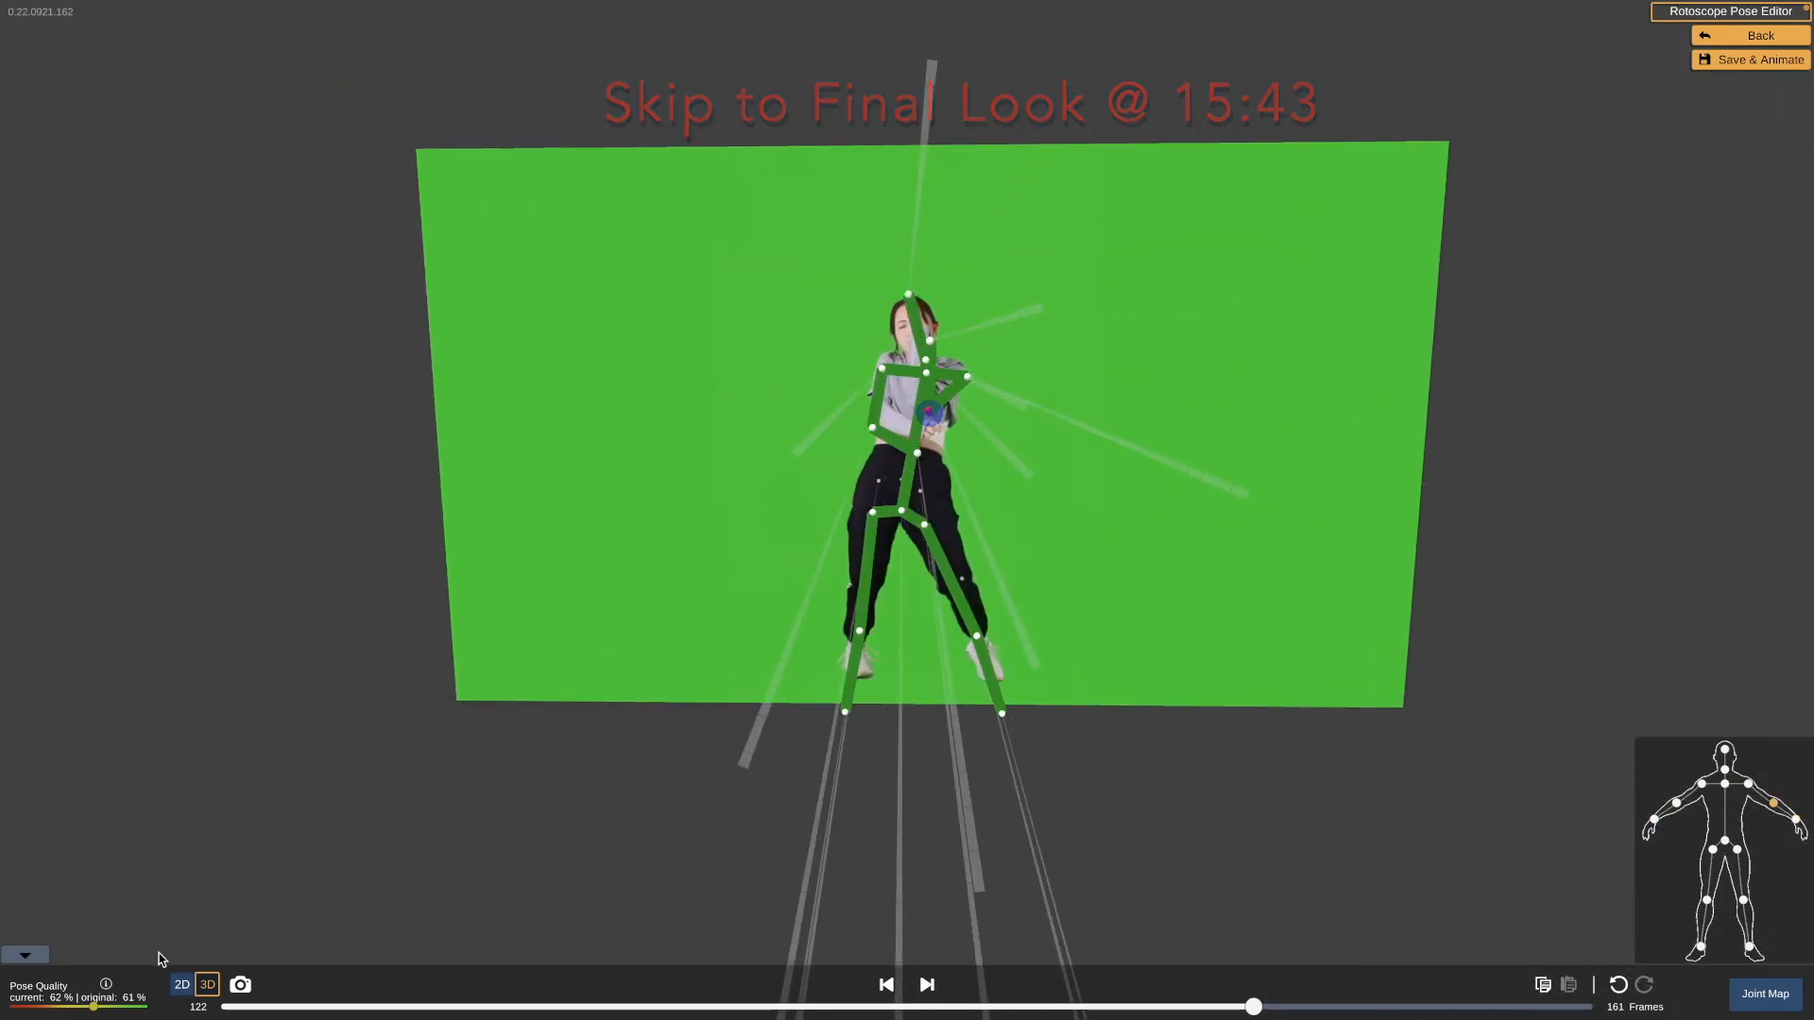
left_click(182, 984)
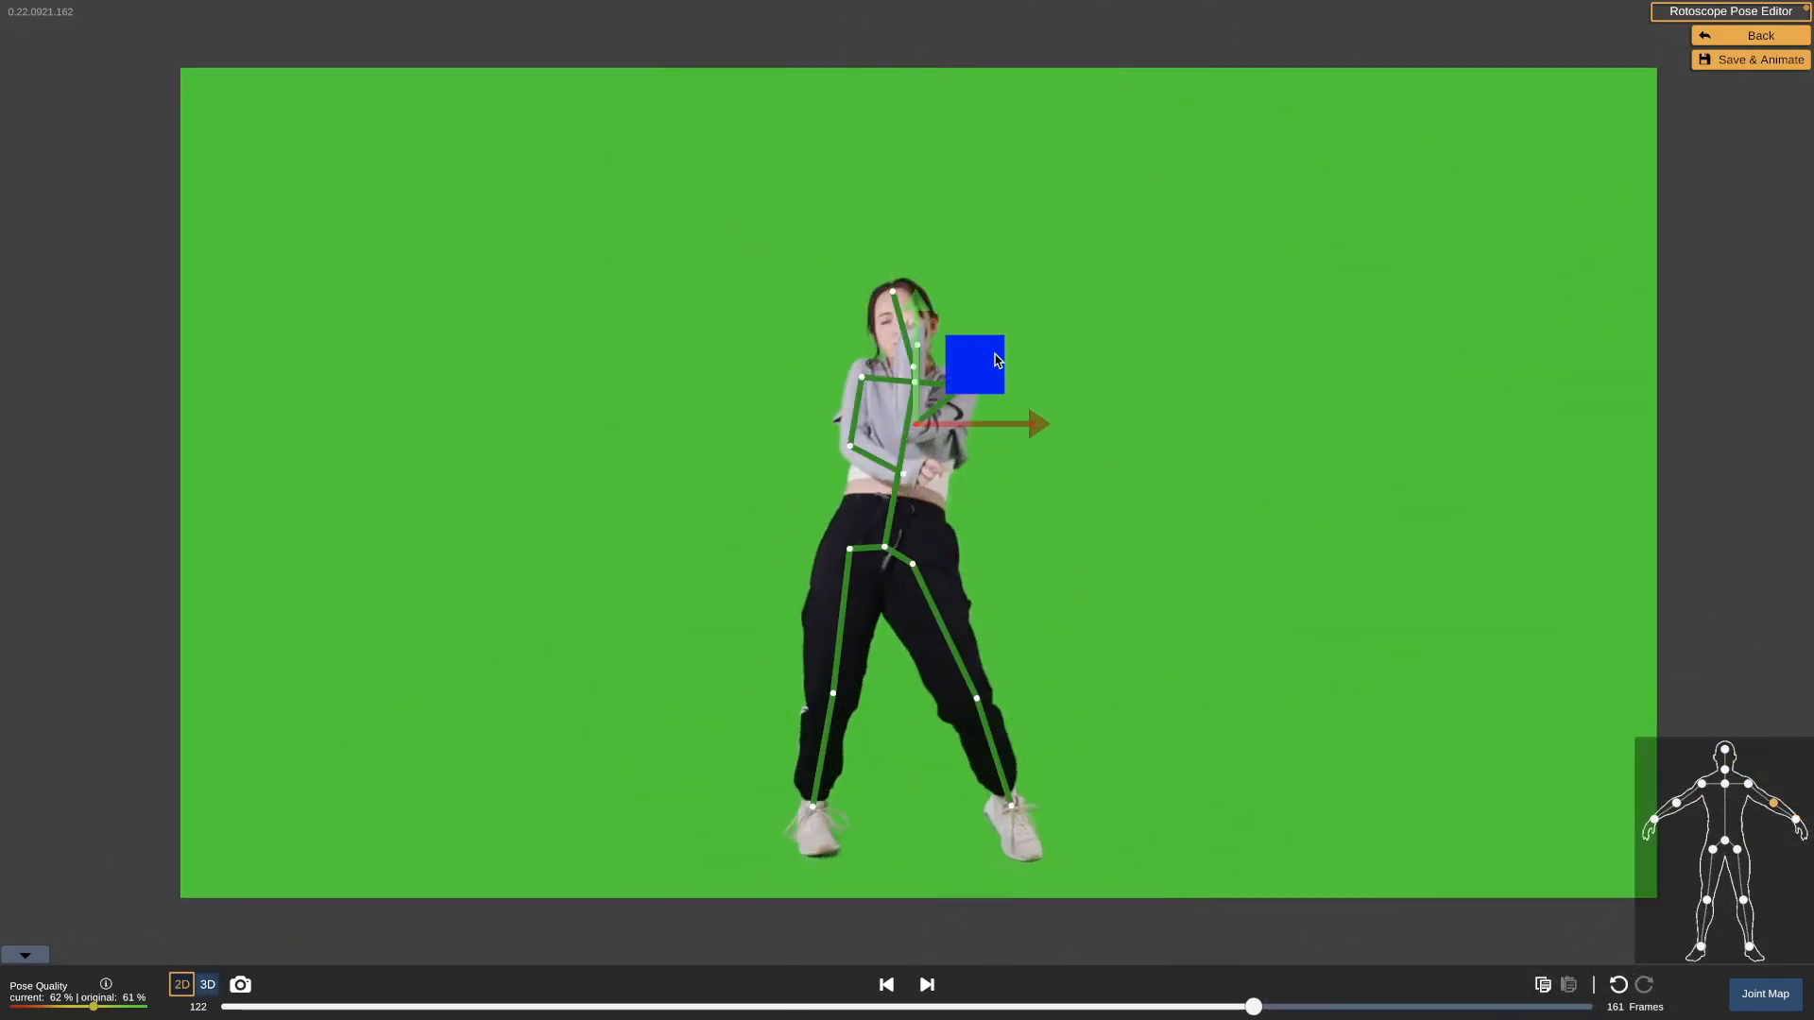
mouse_move(984, 368)
left_mouse_down()
mouse_move(1000, 357)
mouse_move(1013, 382)
left_mouse_up()
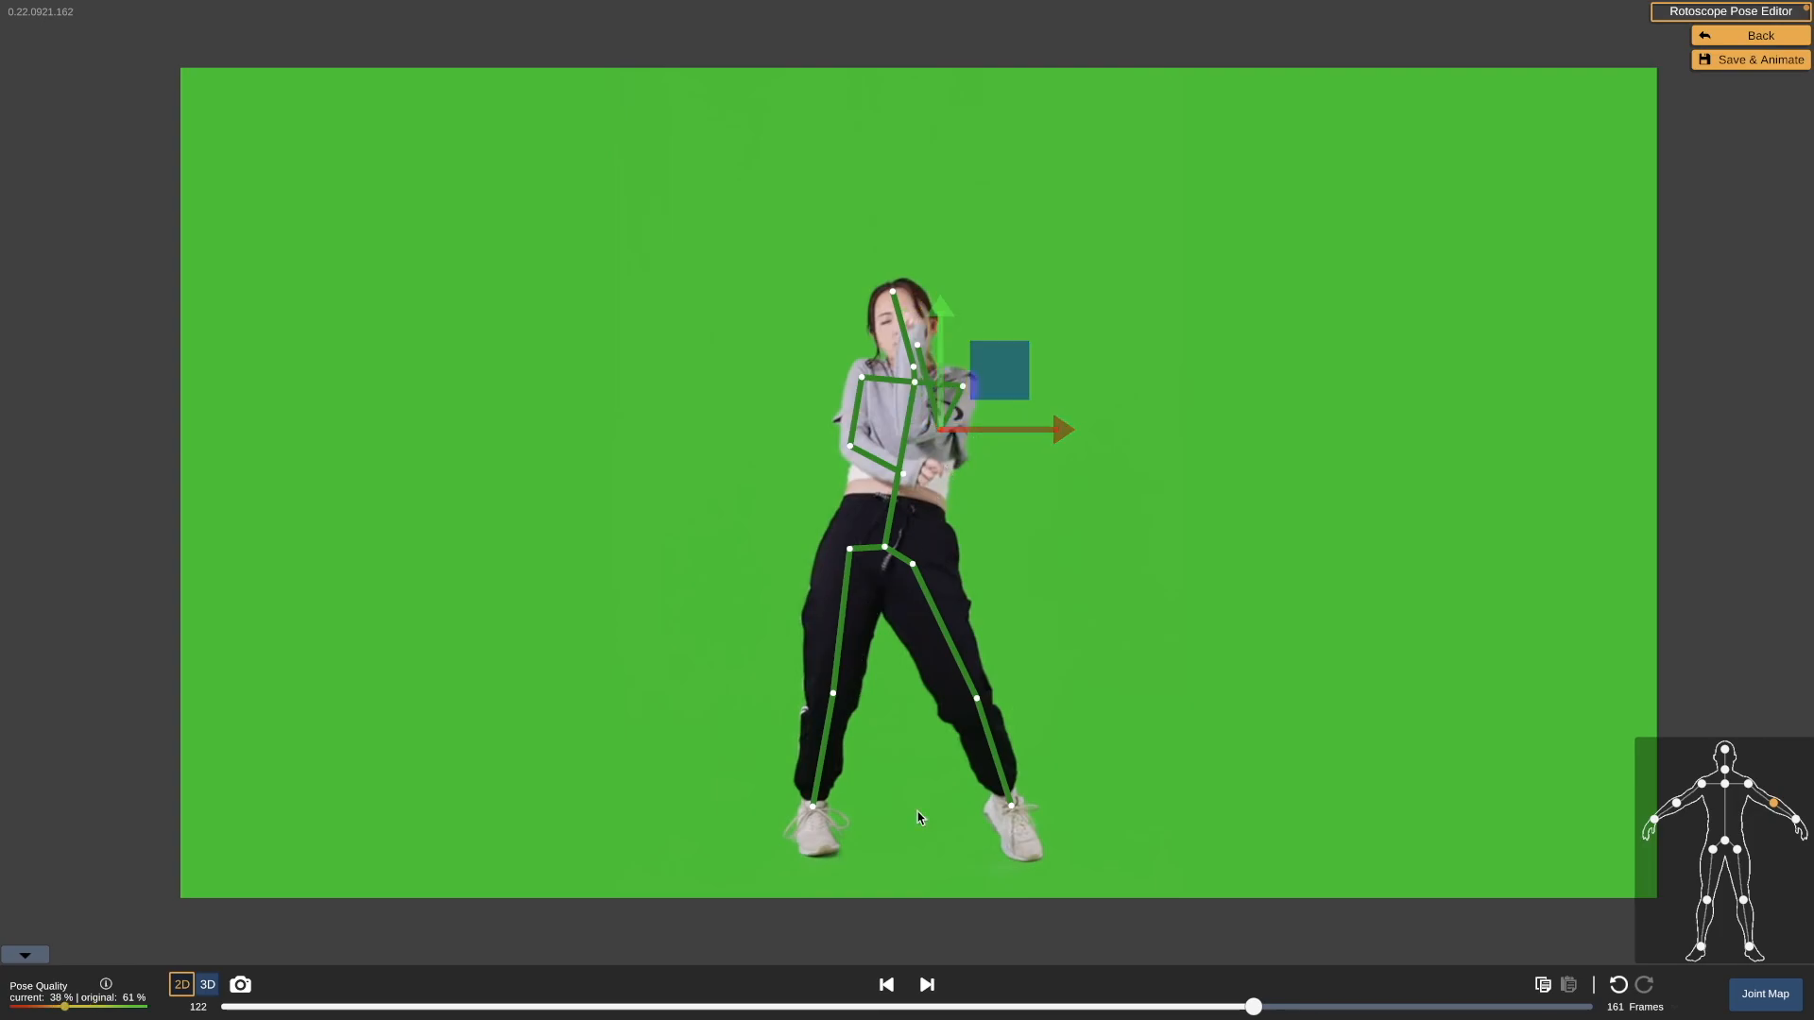
left_click(929, 986)
left_click_drag(987, 368, 1010, 389)
left_click(924, 985)
left_click(904, 356)
left_click_drag(962, 310, 992, 309)
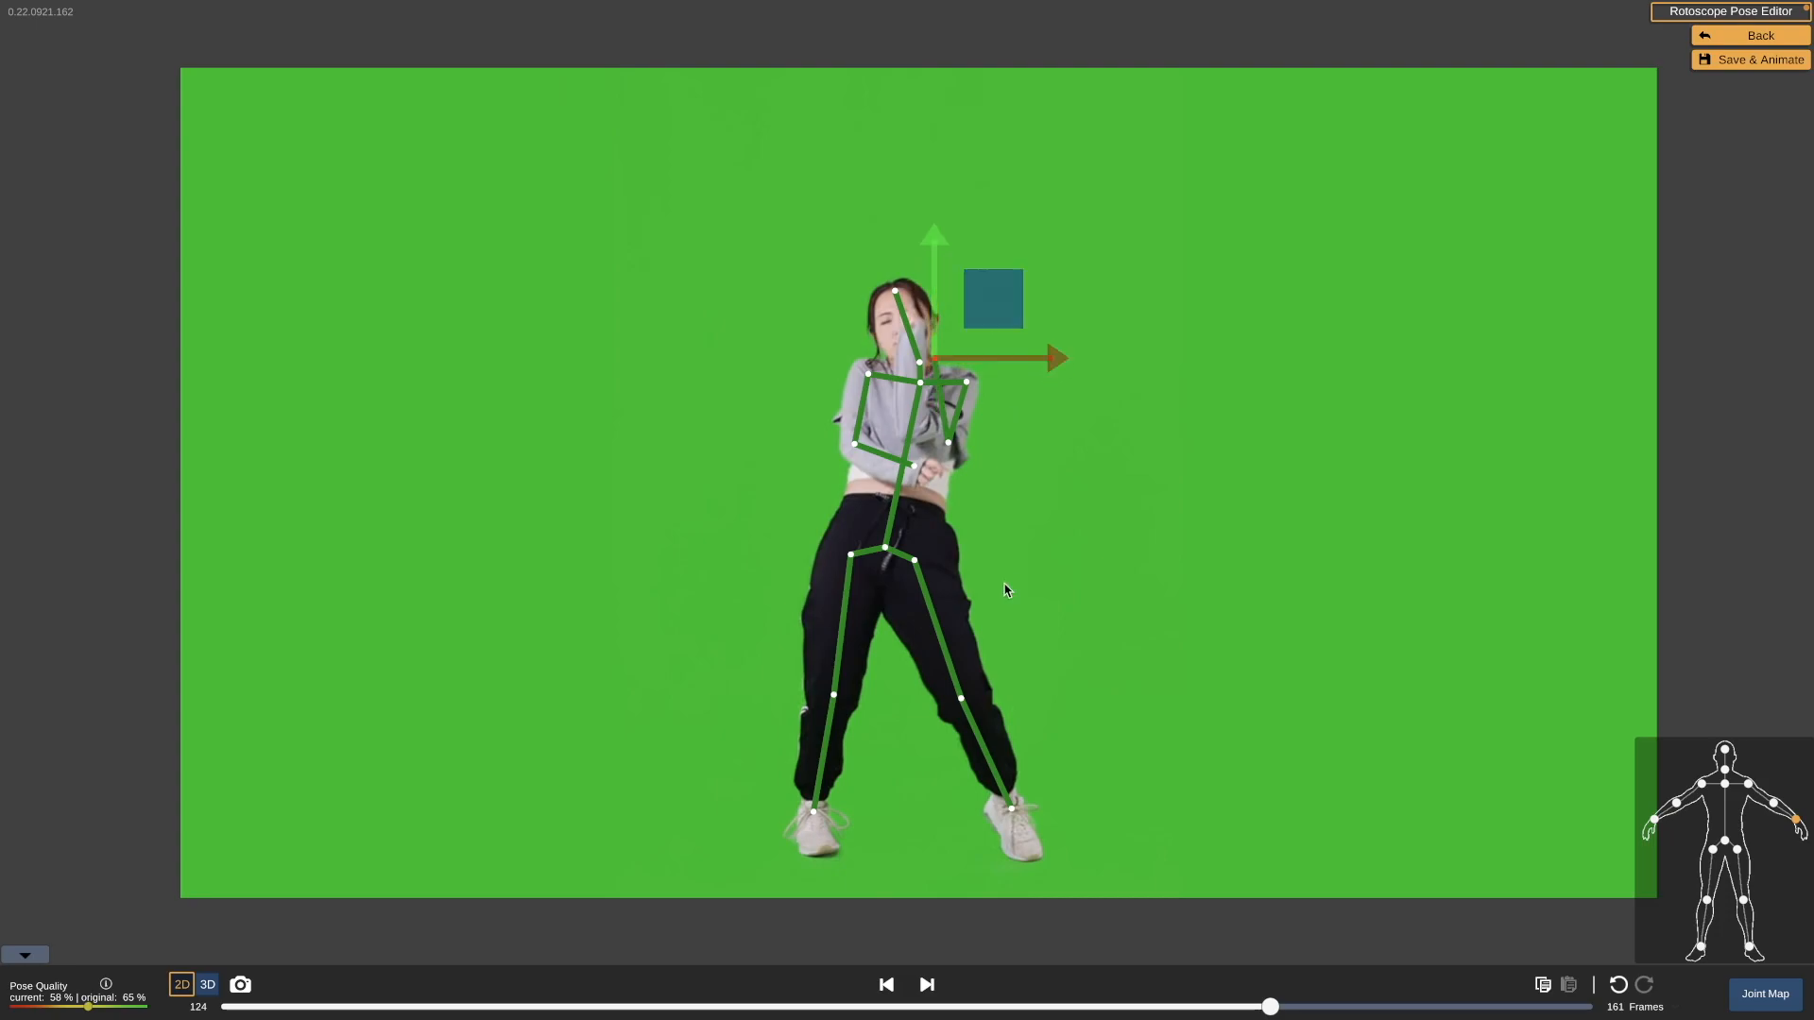
- On frame 125, move the left elbow and wrist joints in 2D onto the dancer's bent arm
left_click(926, 985)
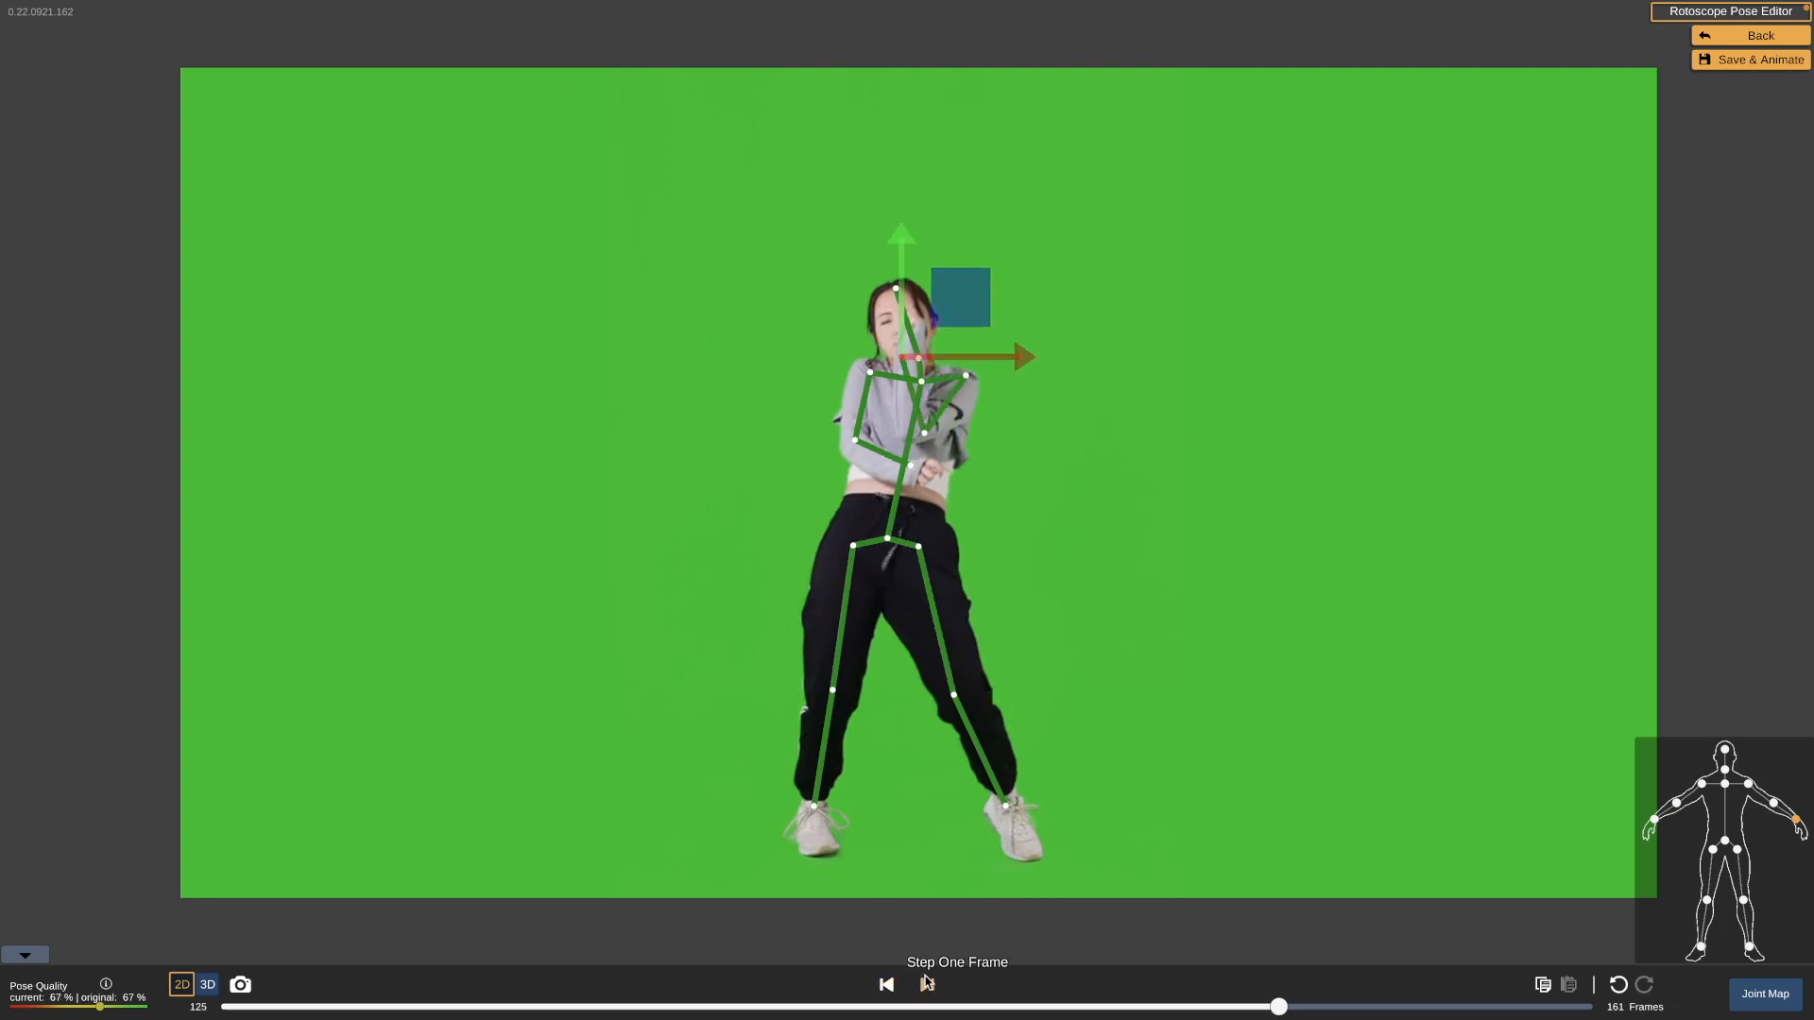
left_click(924, 433)
left_click_drag(943, 356, 1010, 381)
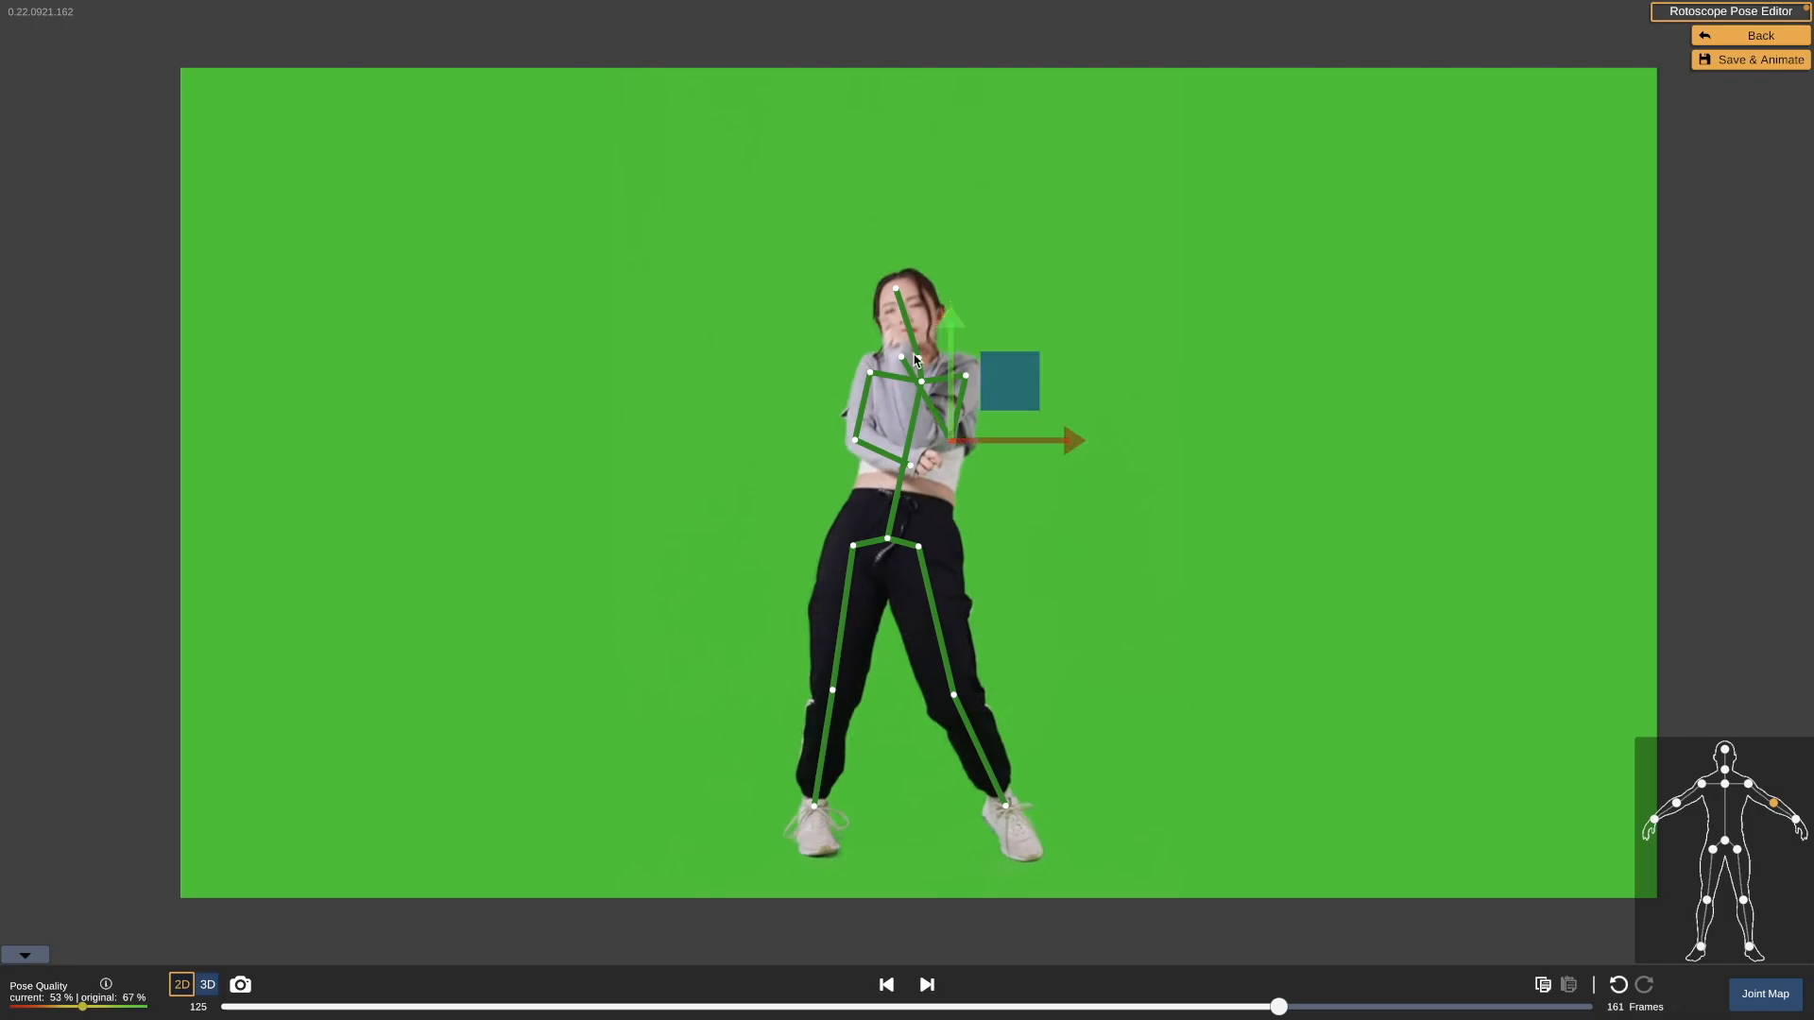
left_click(903, 356)
left_click_drag(957, 312, 972, 305)
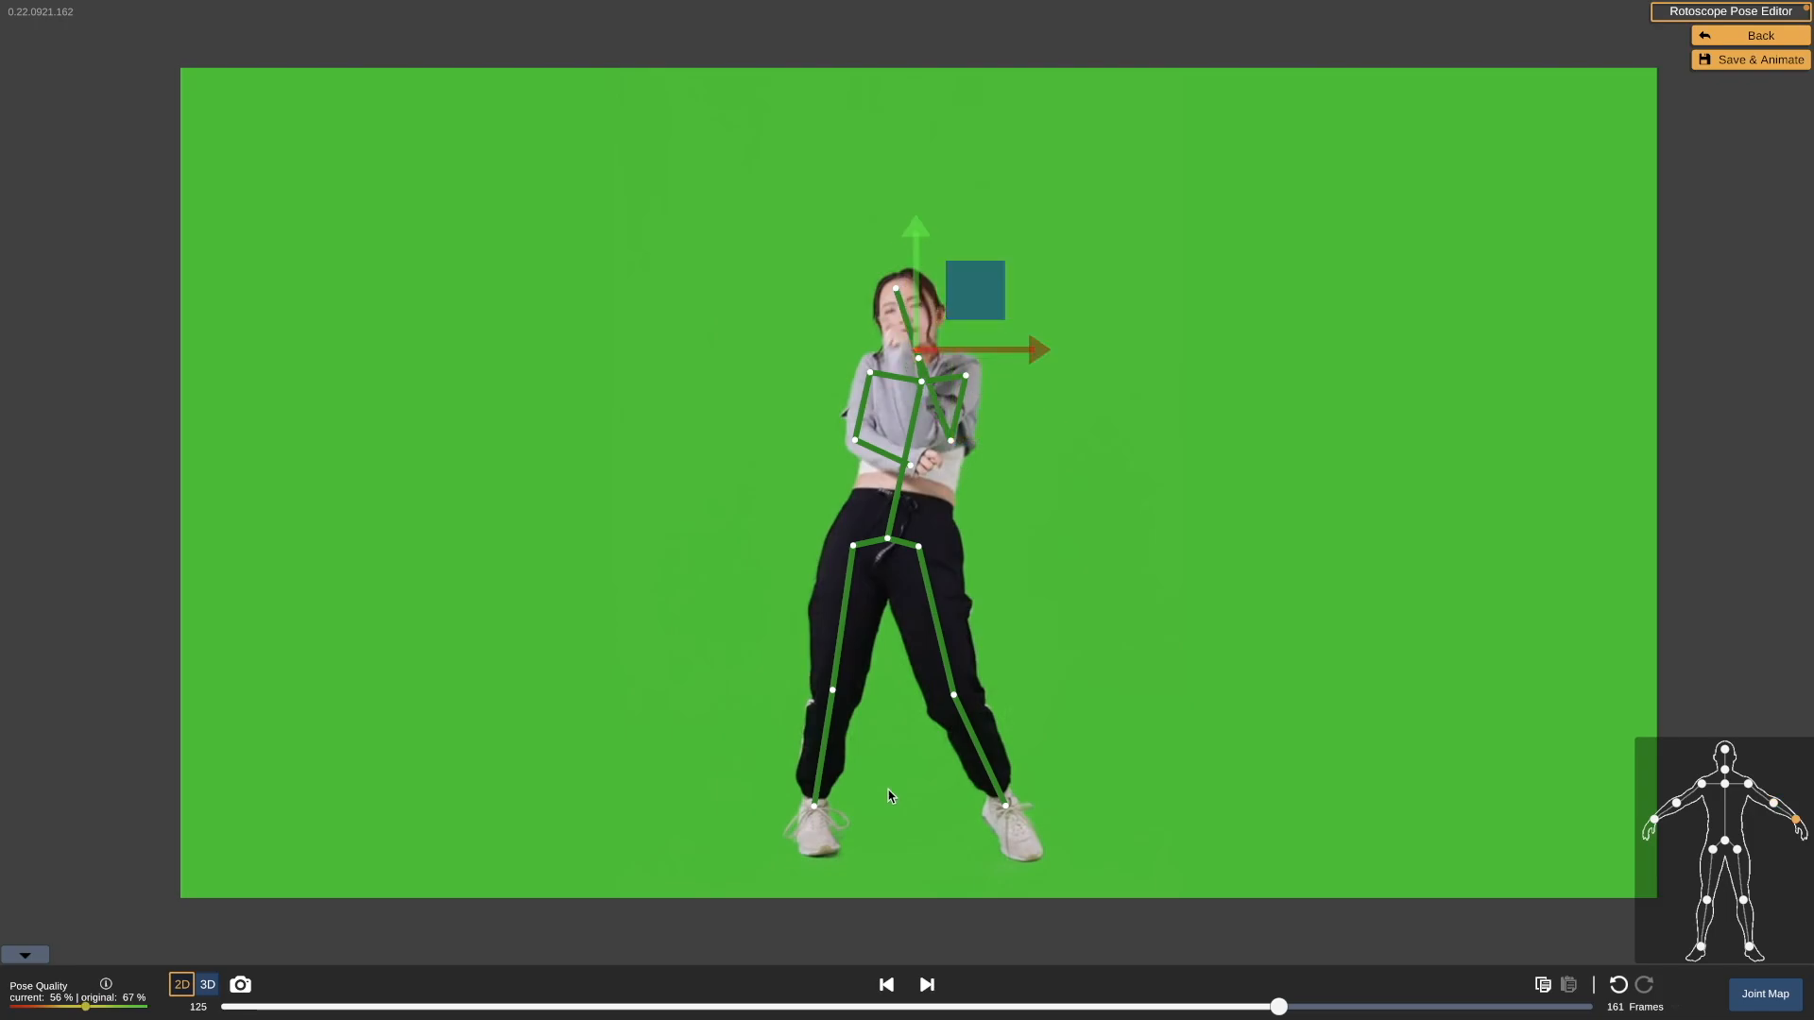
- Switch frame 125 to the 3D view and pull the left wrist and elbow joints away from the video
left_click(207, 985)
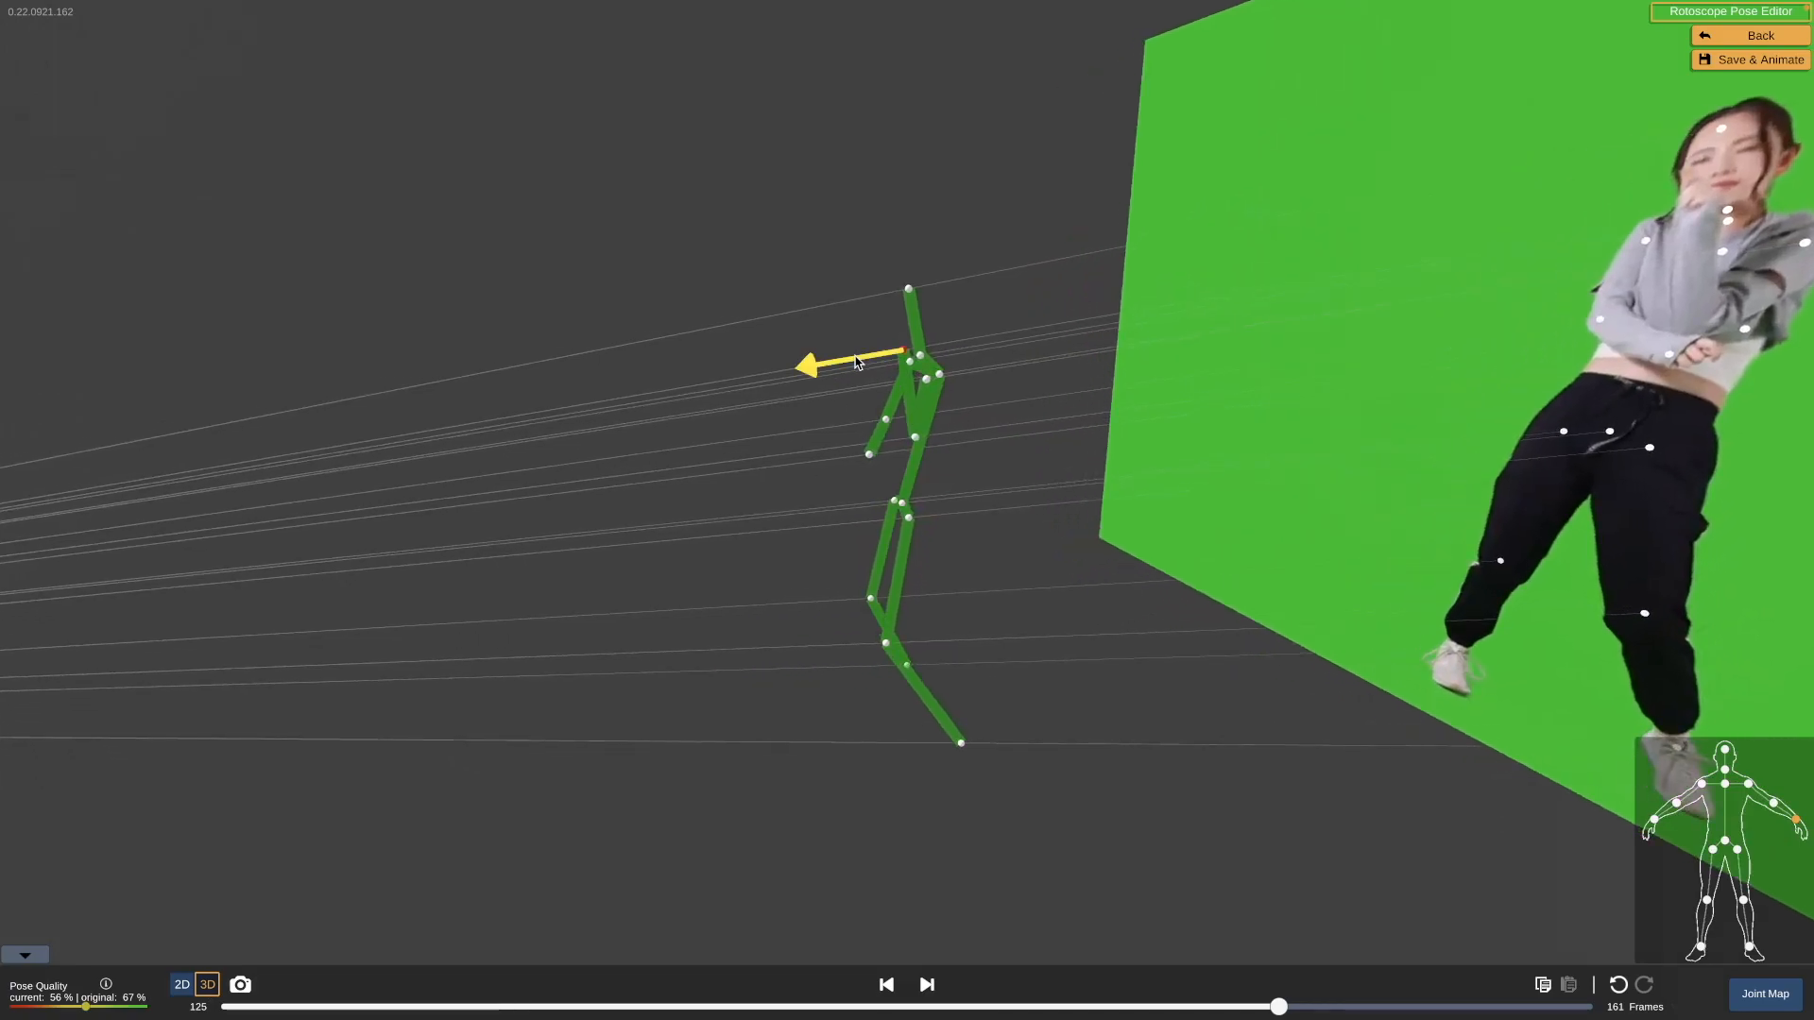
left_click_drag(855, 362, 769, 380)
left_click(889, 443)
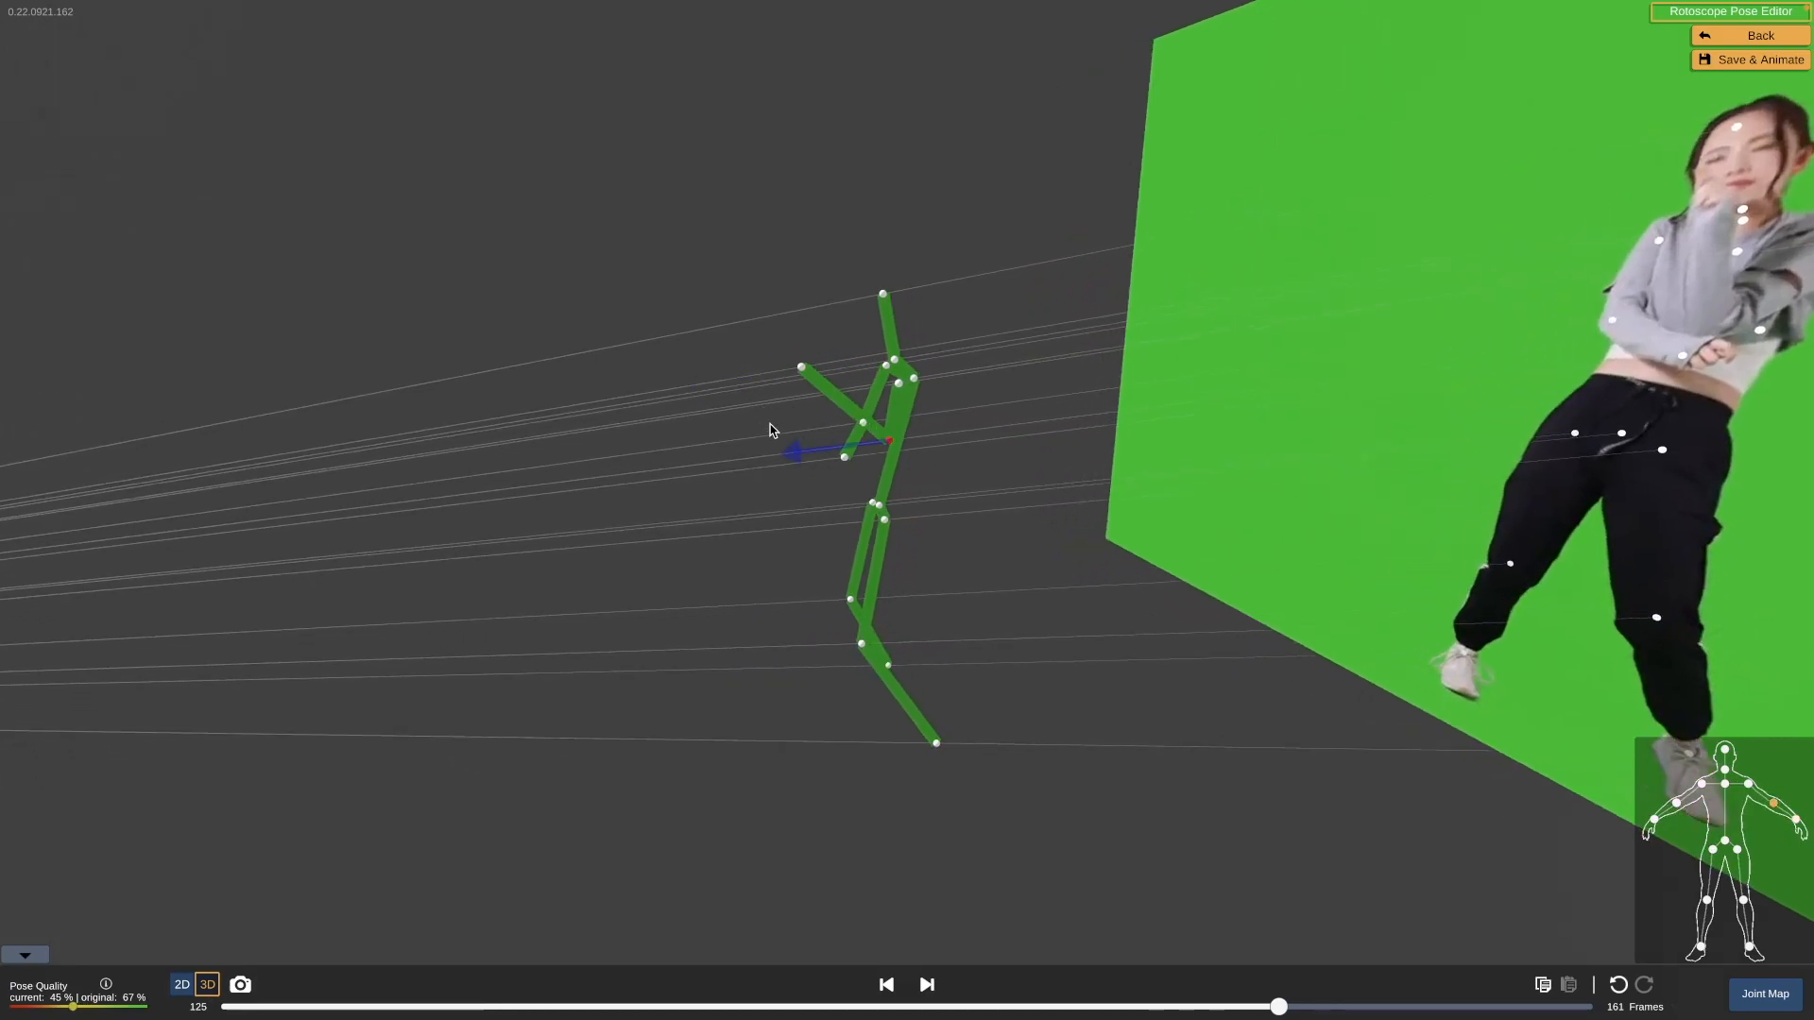
left_click_drag(797, 459, 753, 472)
- Go back to frame 124 and pull the left elbow and wrist joints away from the video in depth
left_click(885, 986)
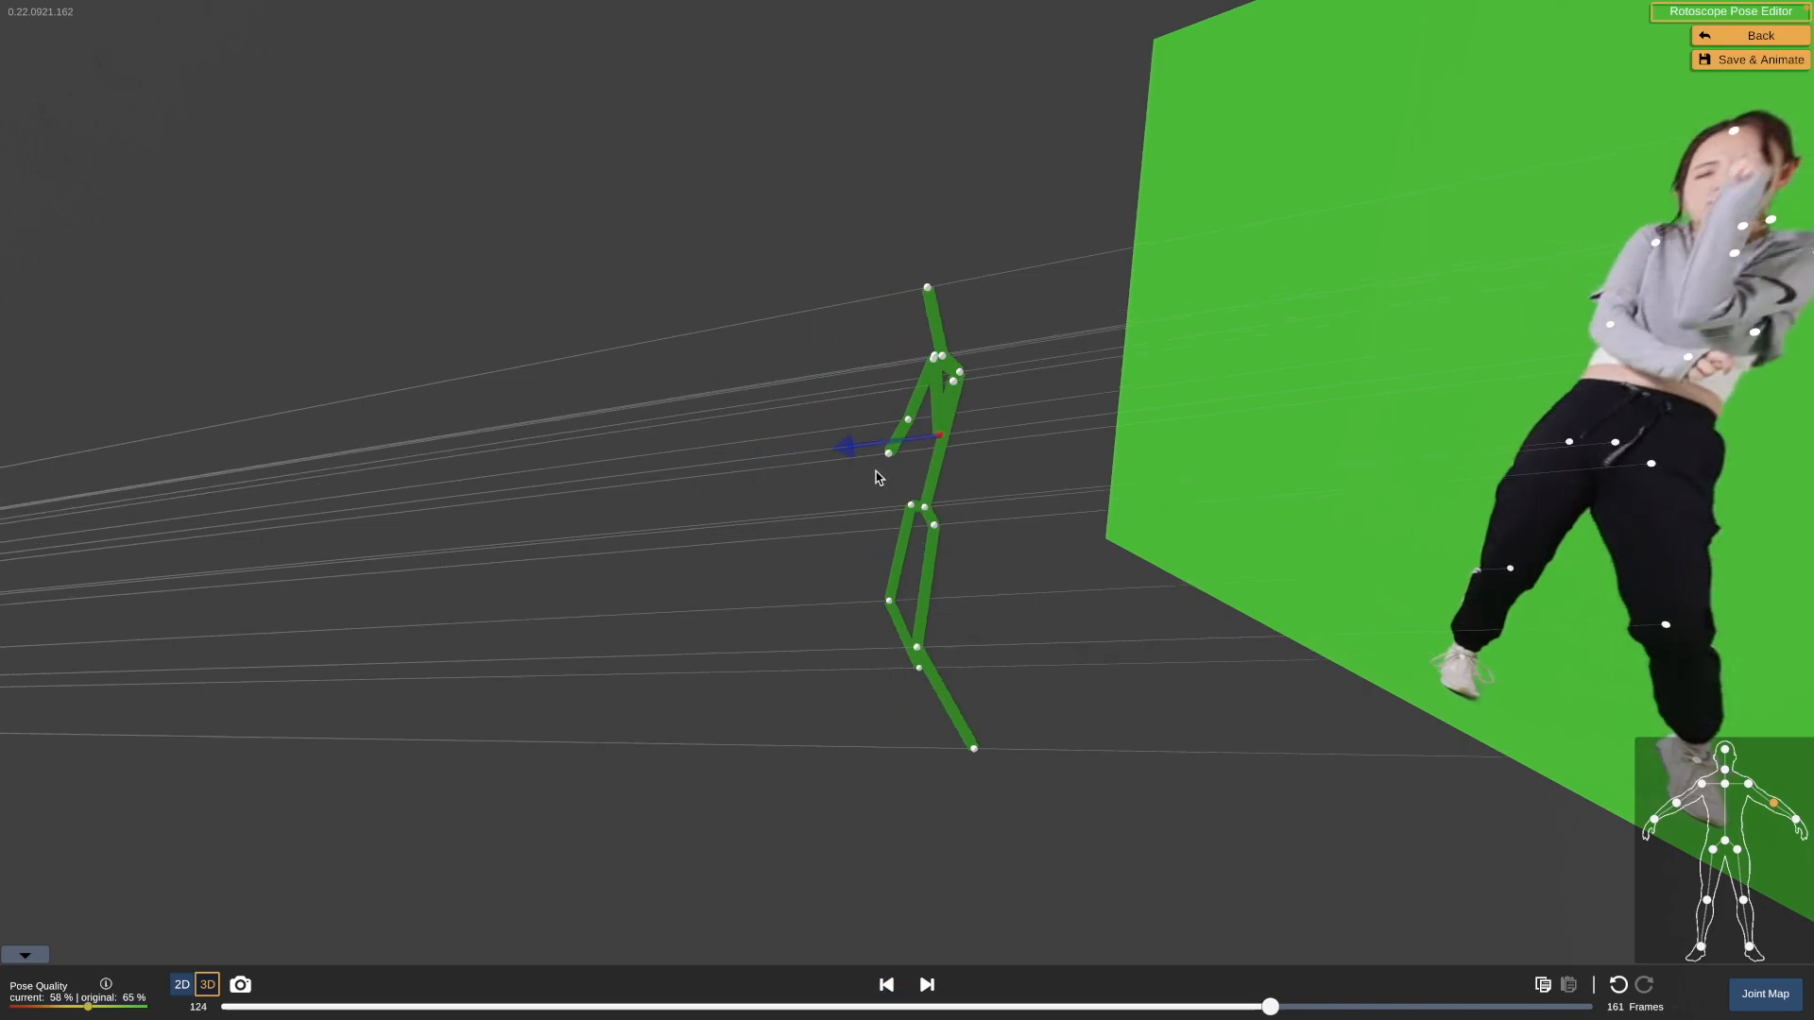
left_click_drag(879, 443, 761, 459)
left_click(895, 364)
left_click_drag(874, 368, 832, 378)
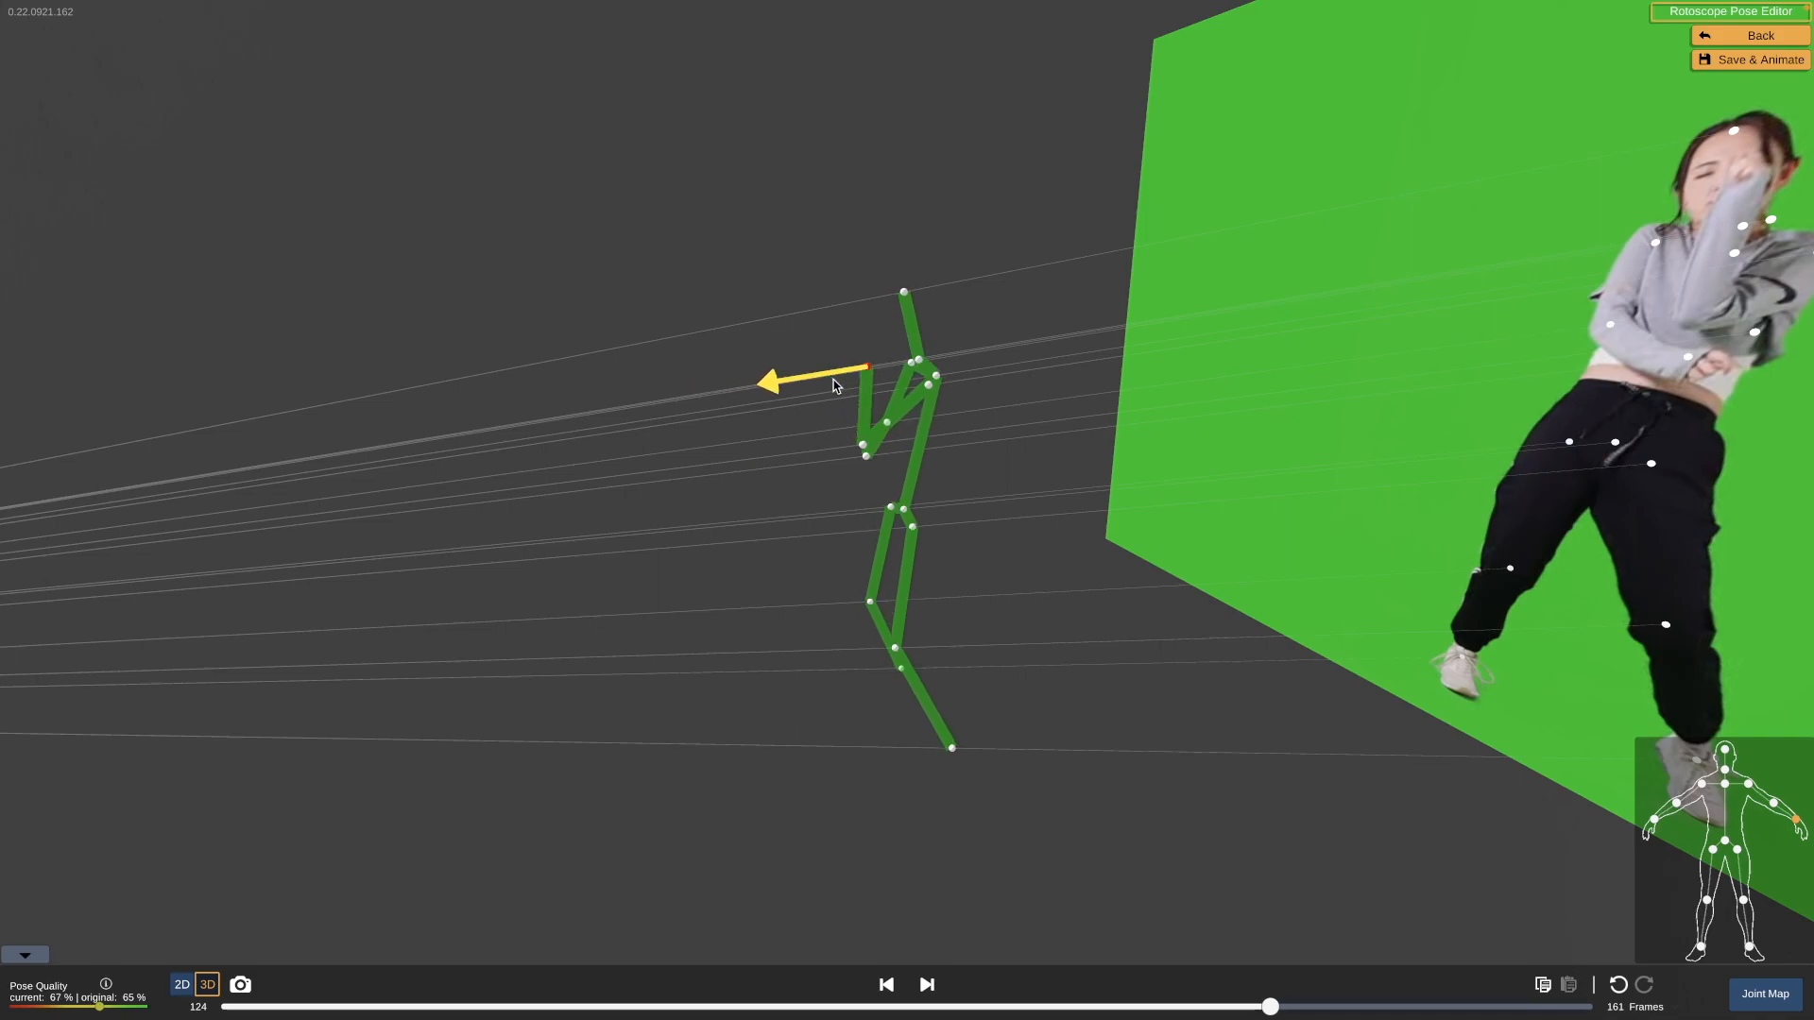
- Step forward from frame 125 to 131 and examine the left arm's pose against the video from the side and front
left_click(928, 985)
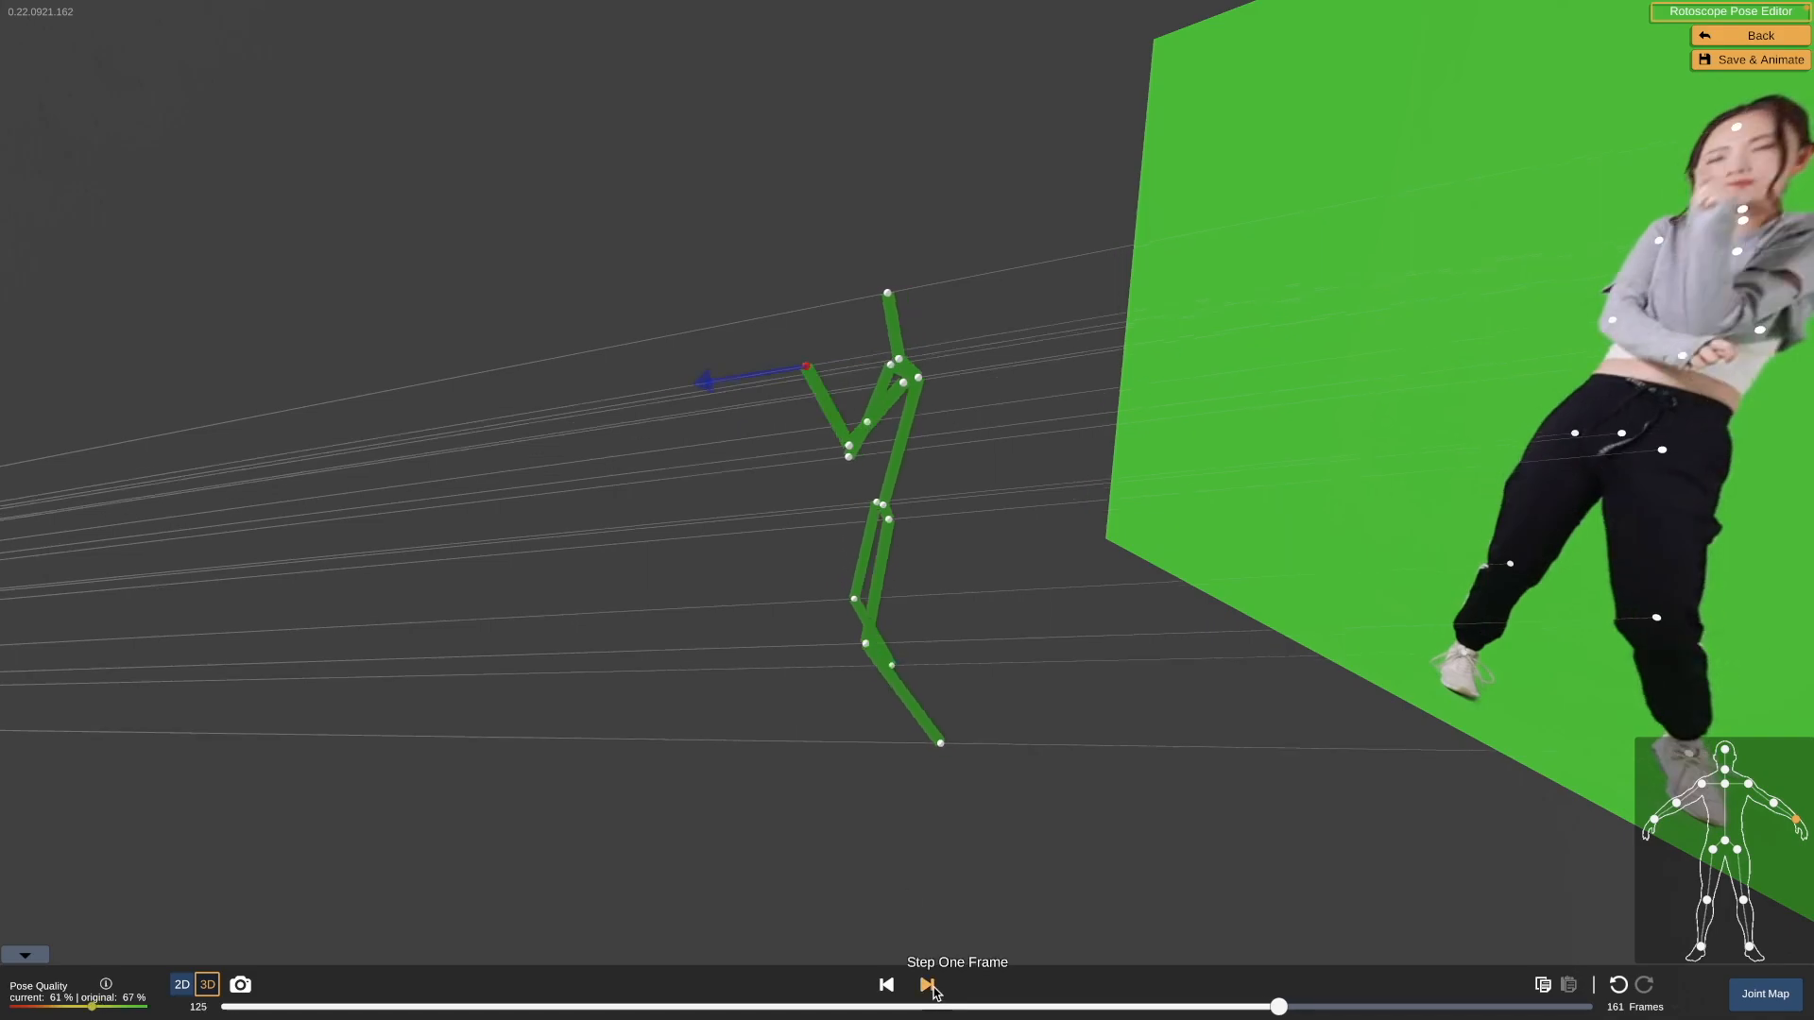
left_click(928, 985)
left_click(928, 985)
left_click(928, 986)
left_click(928, 986)
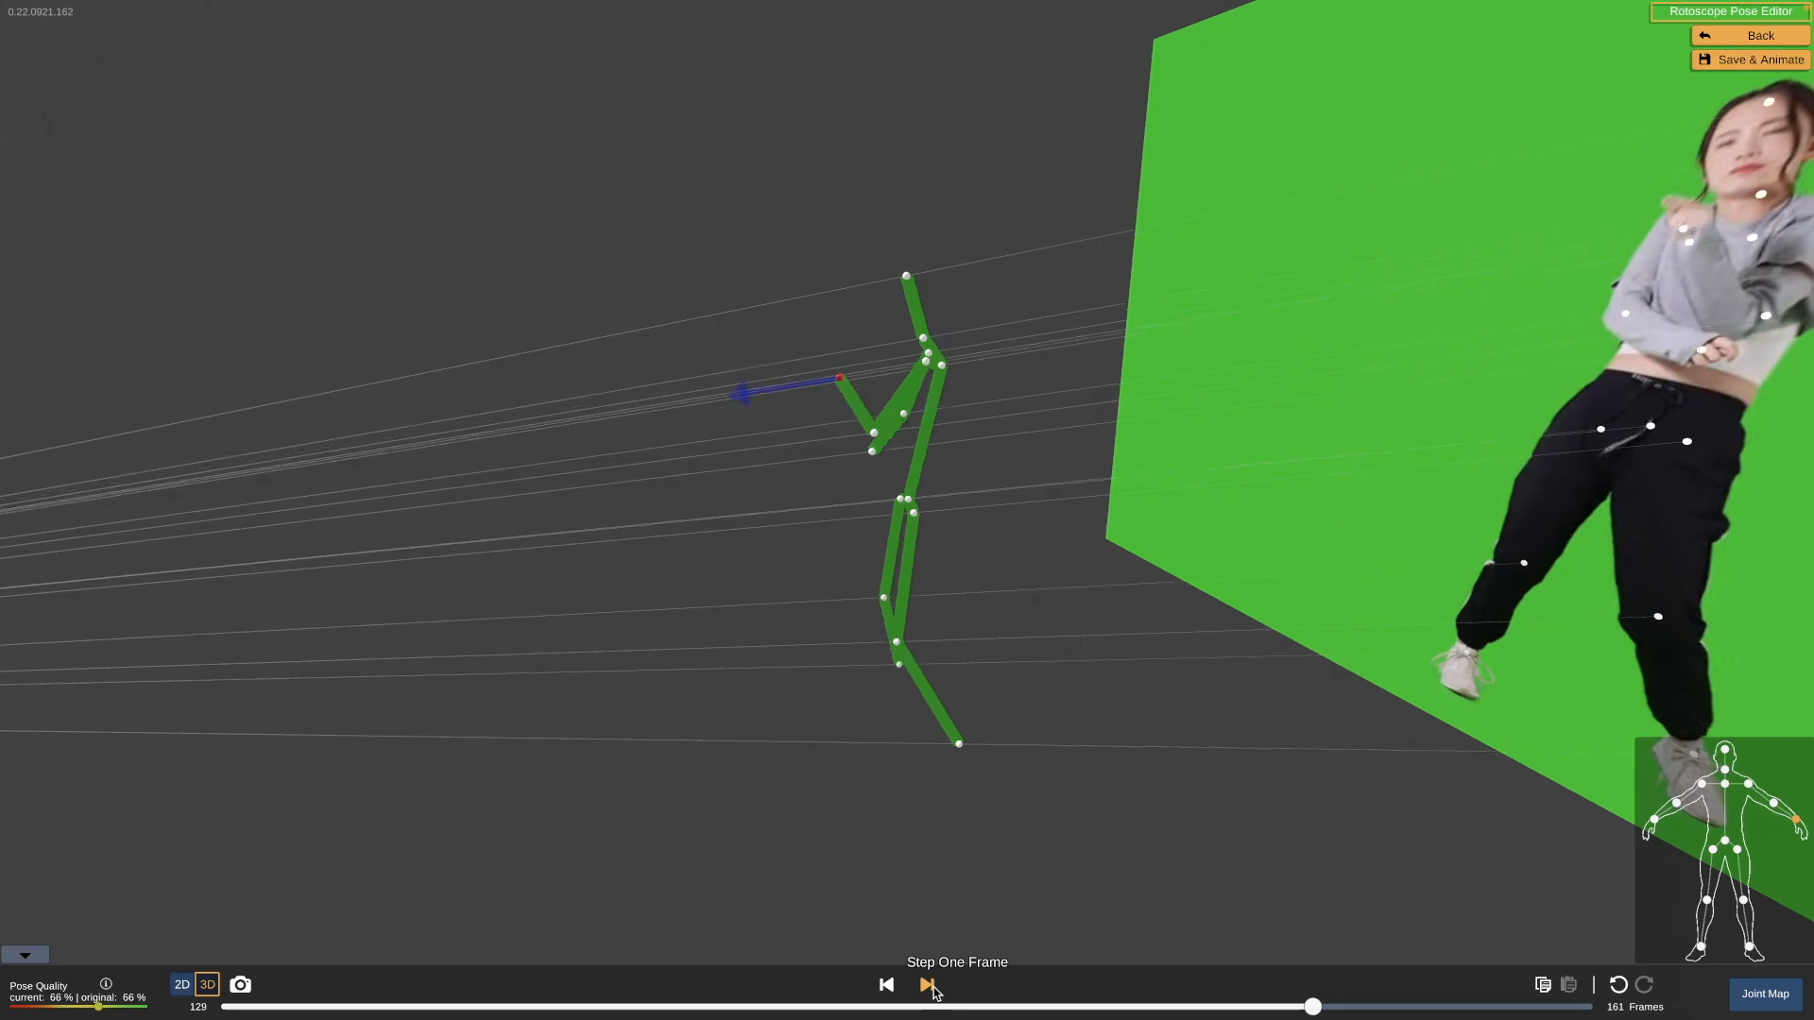
left_click(928, 985)
left_click(930, 986)
left_click_drag(768, 620, 870, 600)
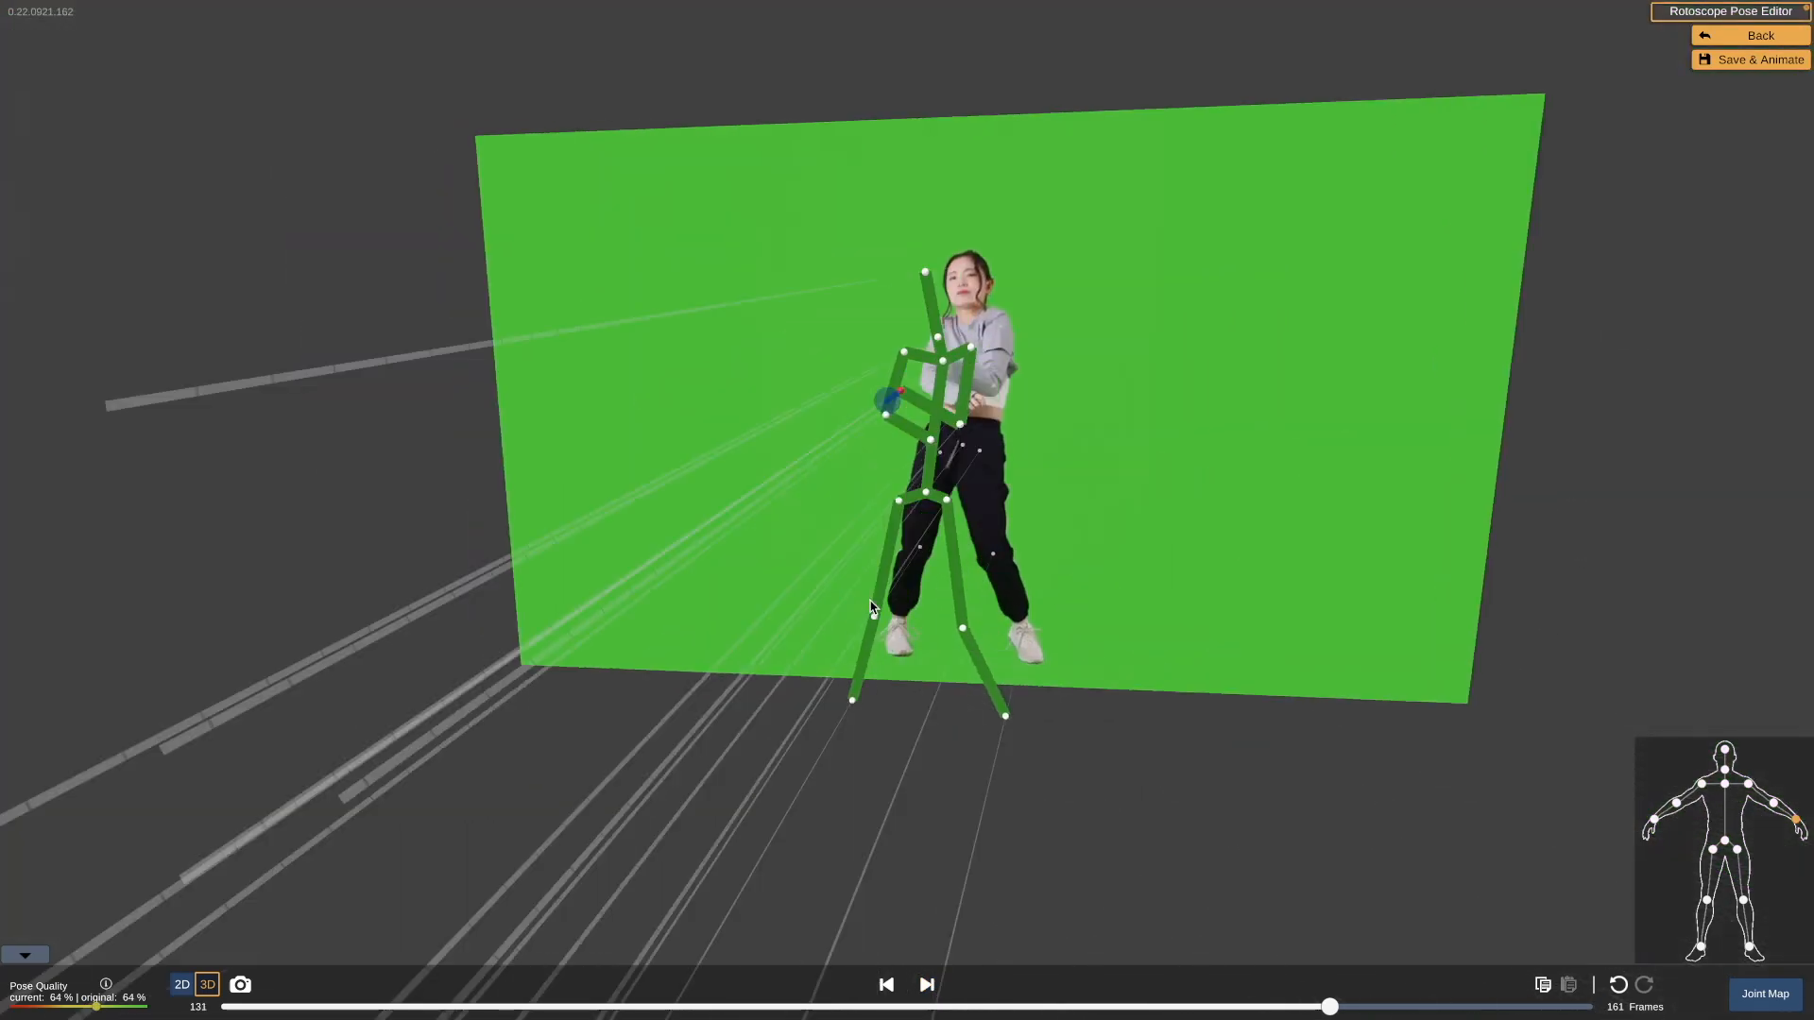
- Save the corrected poses, reanimate the clip and scrub the resulting animation through frames 40 and 100 to review the arms
left_click(1712, 61)
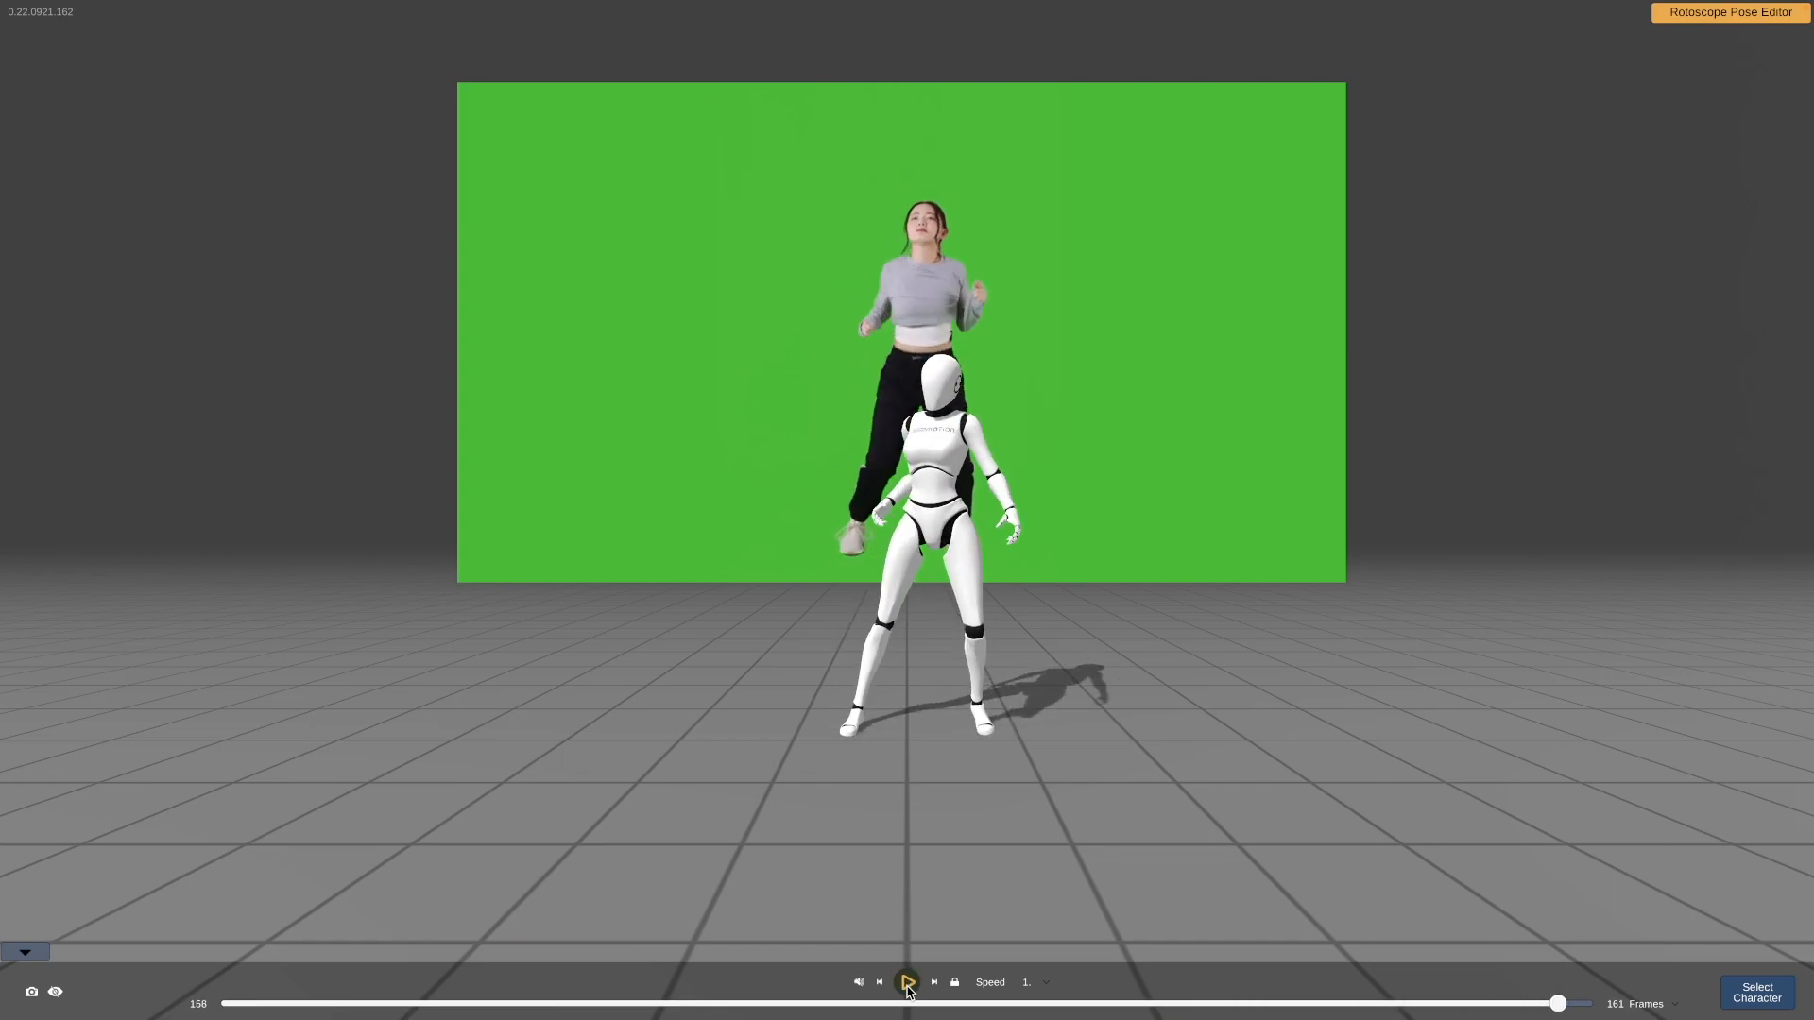
left_click(992, 1007)
left_click_drag(1051, 1000, 981, 1007)
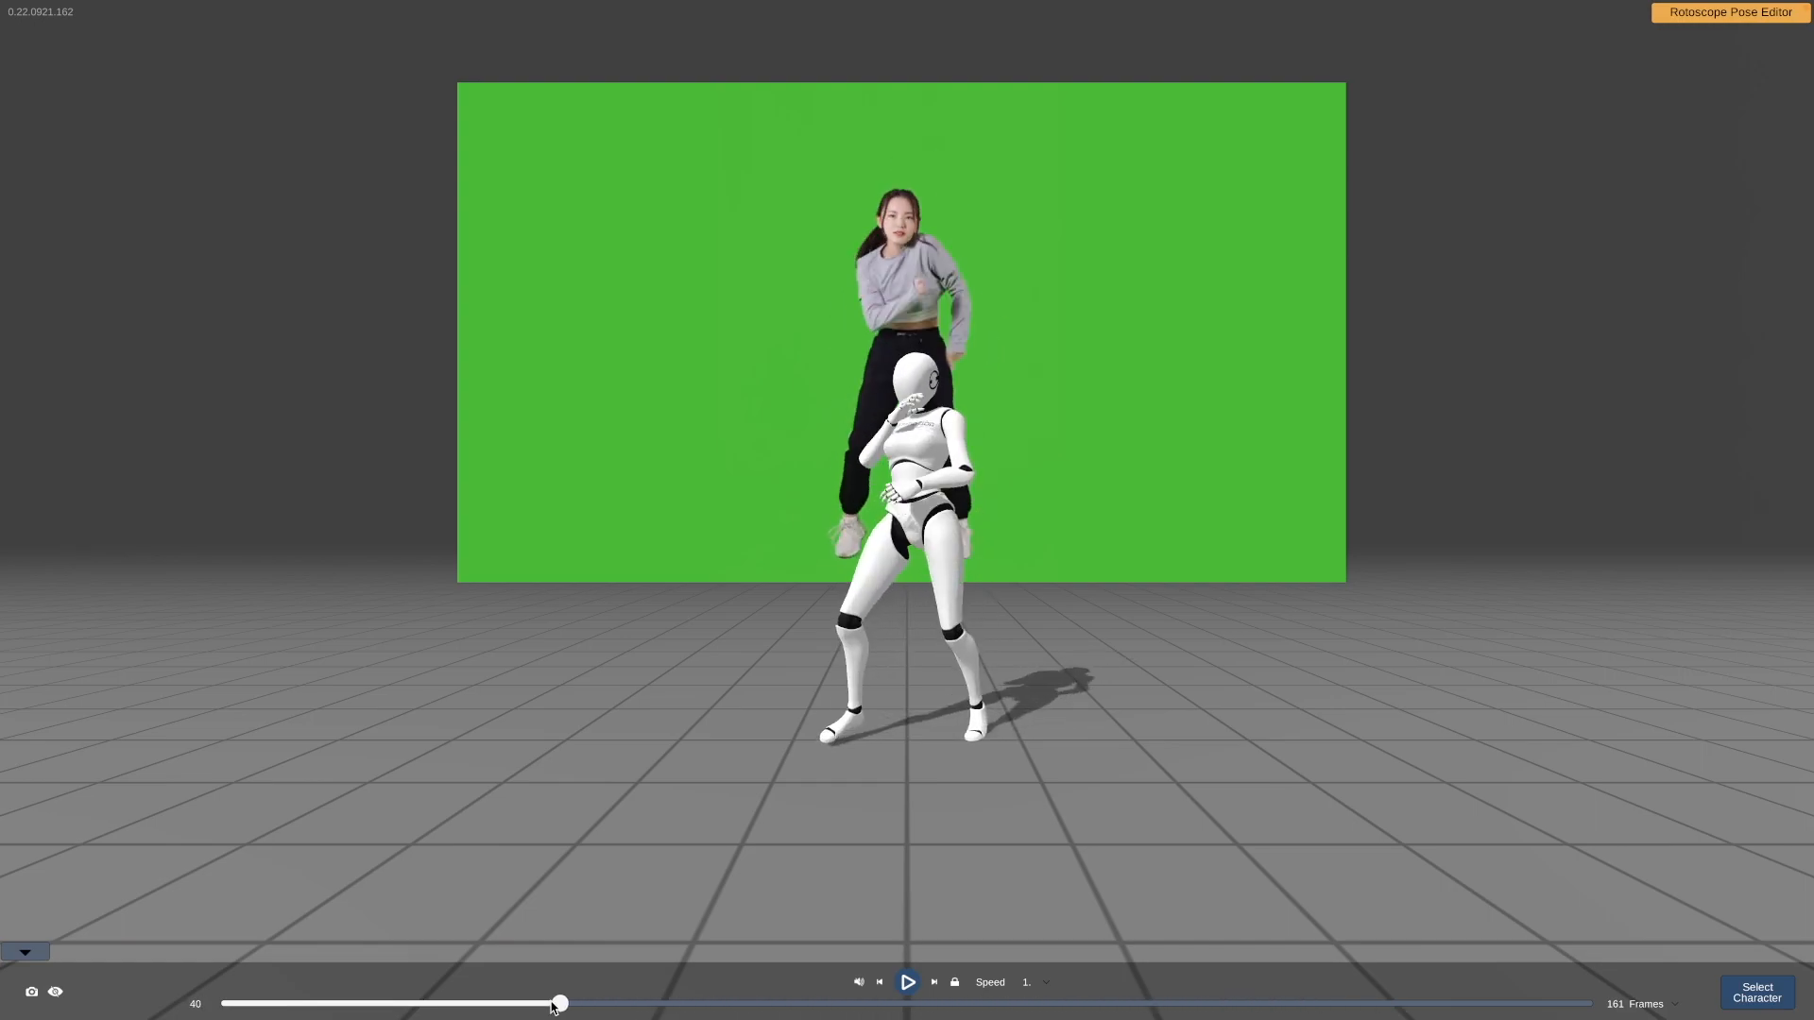
left_click_drag(715, 1014, 1085, 990)
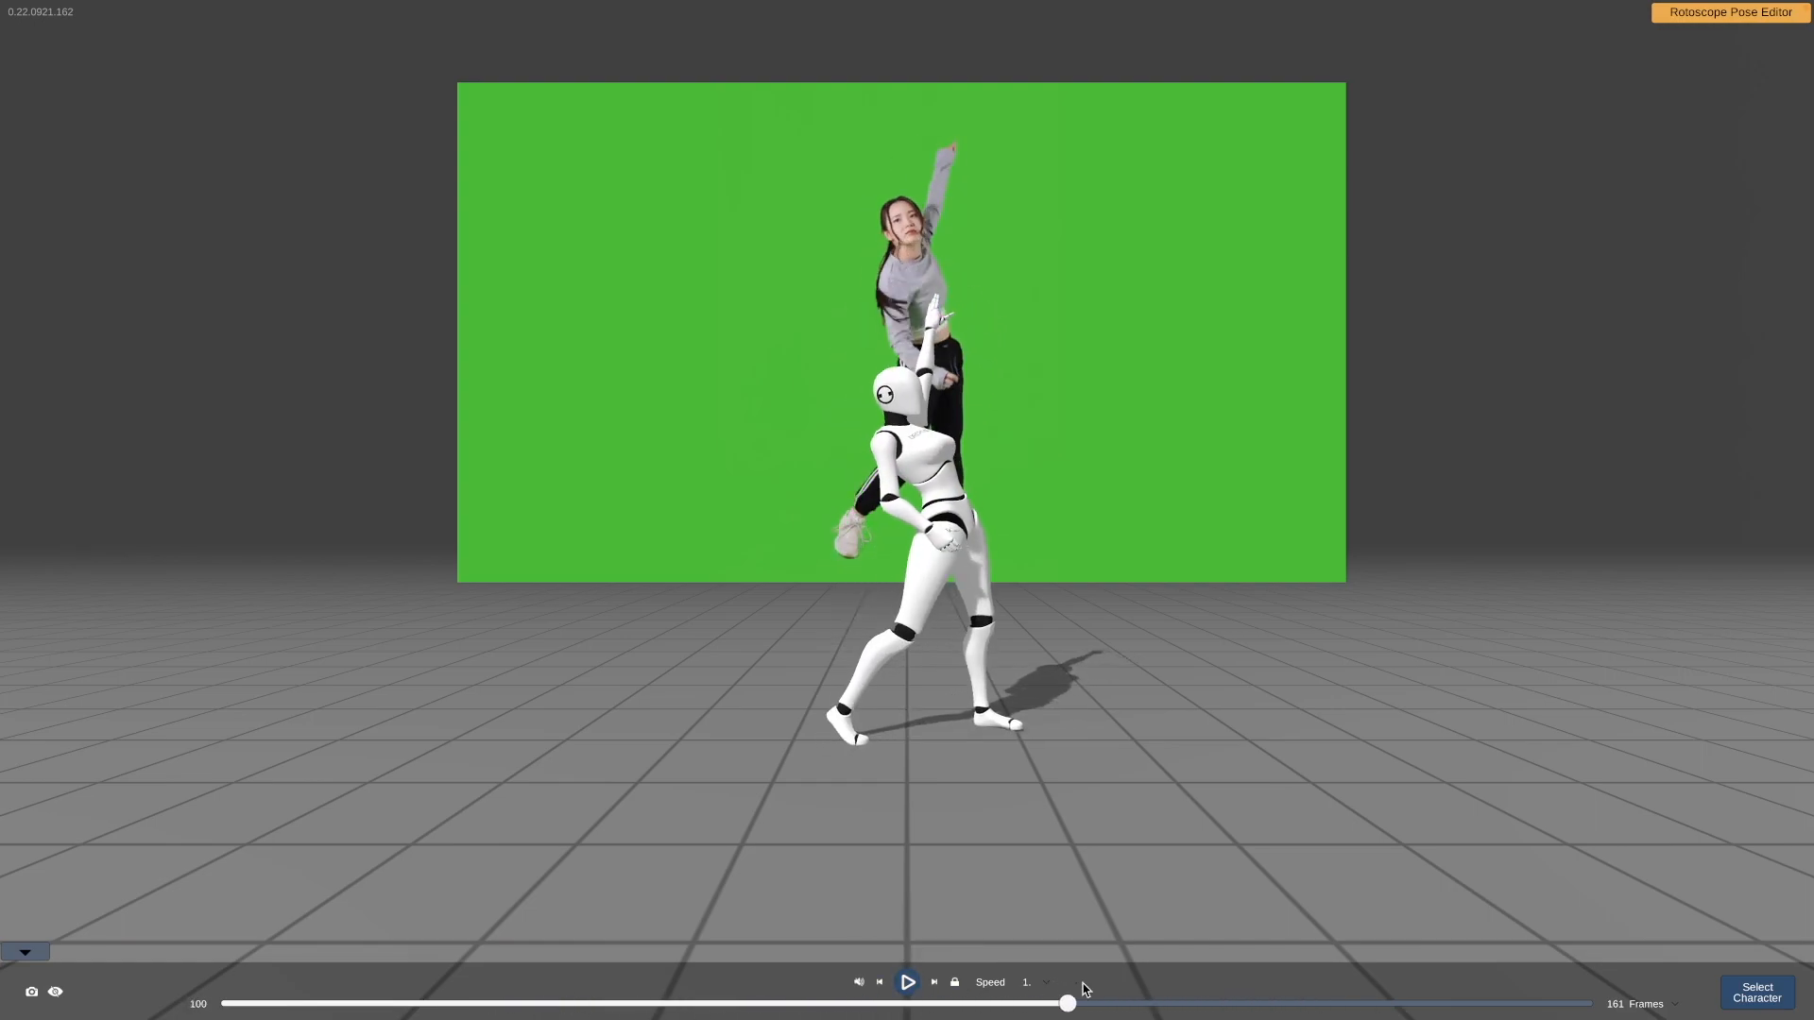